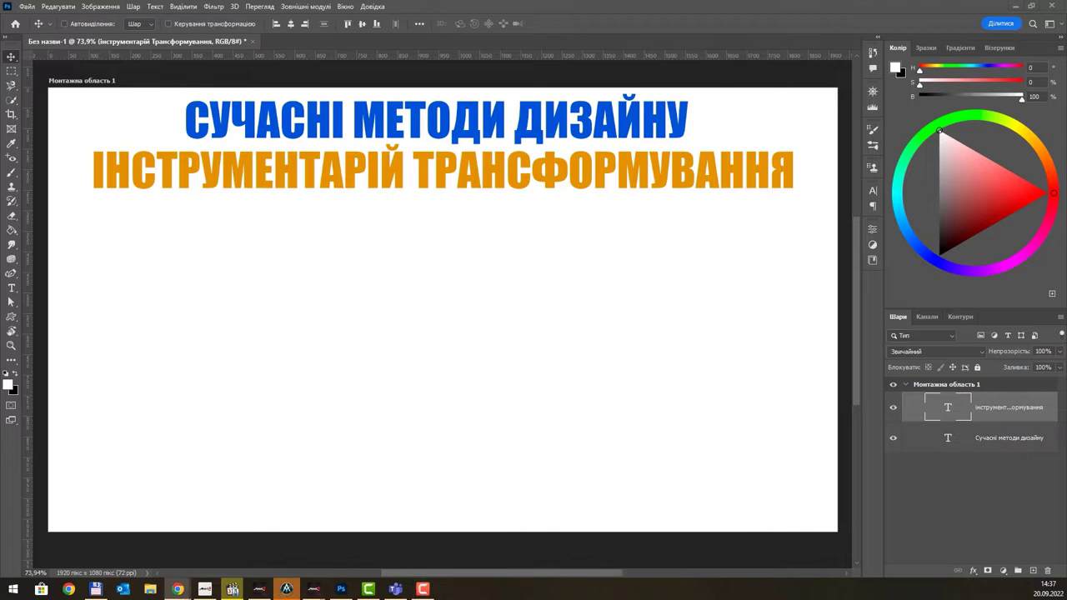
- Paste the lion photo onto the artboard and move it below the titles
left_click(388, 386)
key("ctrl+v")
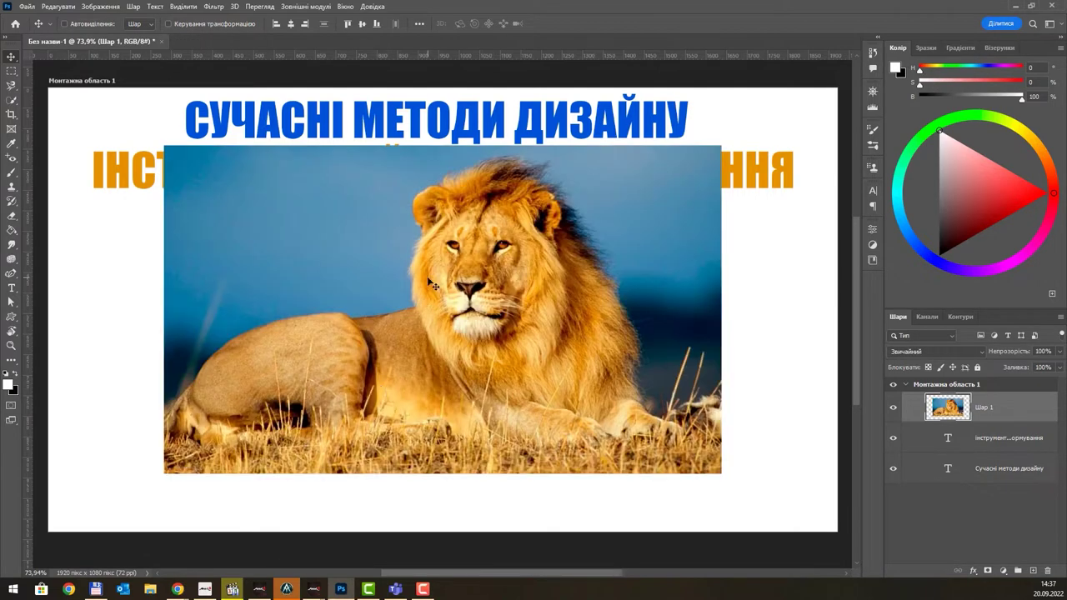
left_click_drag(457, 249, 434, 286)
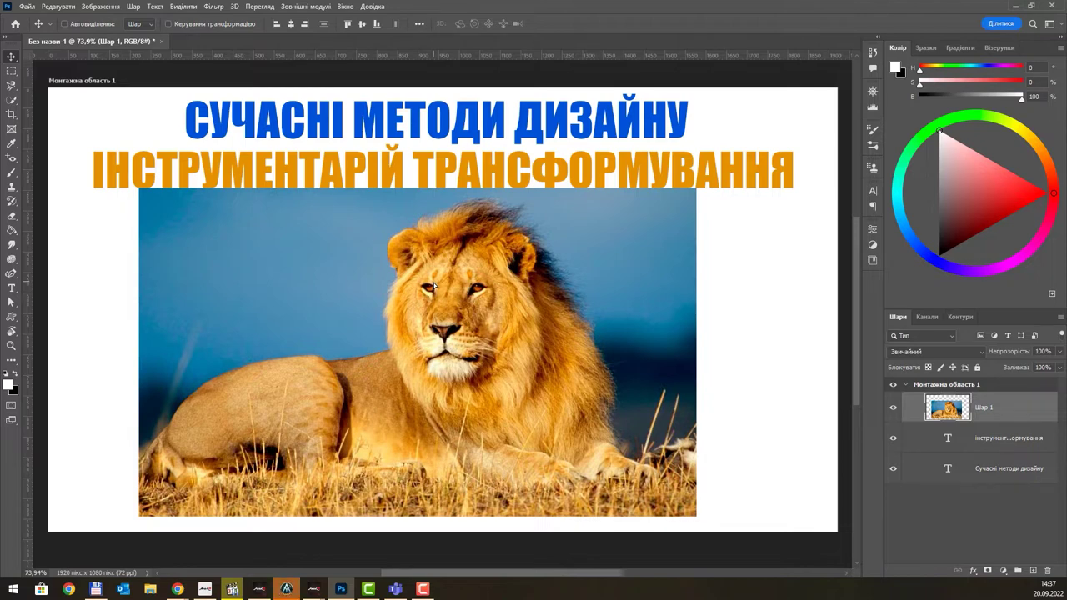
- Select the lion's face, mane, back and paws with the Quick Selection tool
left_click(11, 100)
left_click_drag(442, 240, 450, 282)
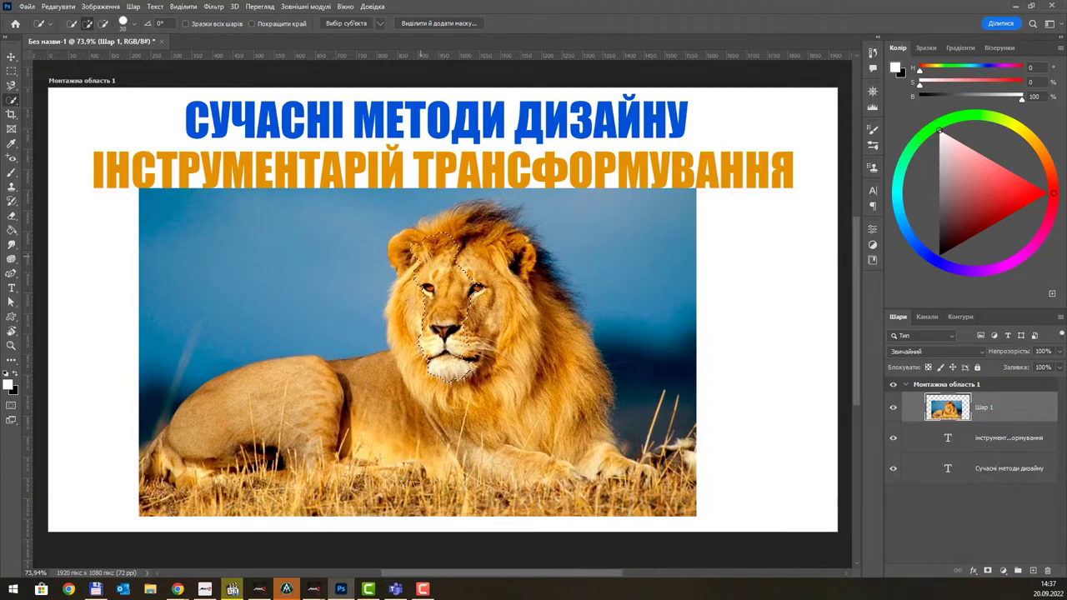
left_click_drag(487, 231, 554, 395)
mouse_move(560, 322)
left_mouse_down()
mouse_move(590, 400)
mouse_move(479, 216)
left_mouse_up()
left_click_drag(448, 312, 181, 443)
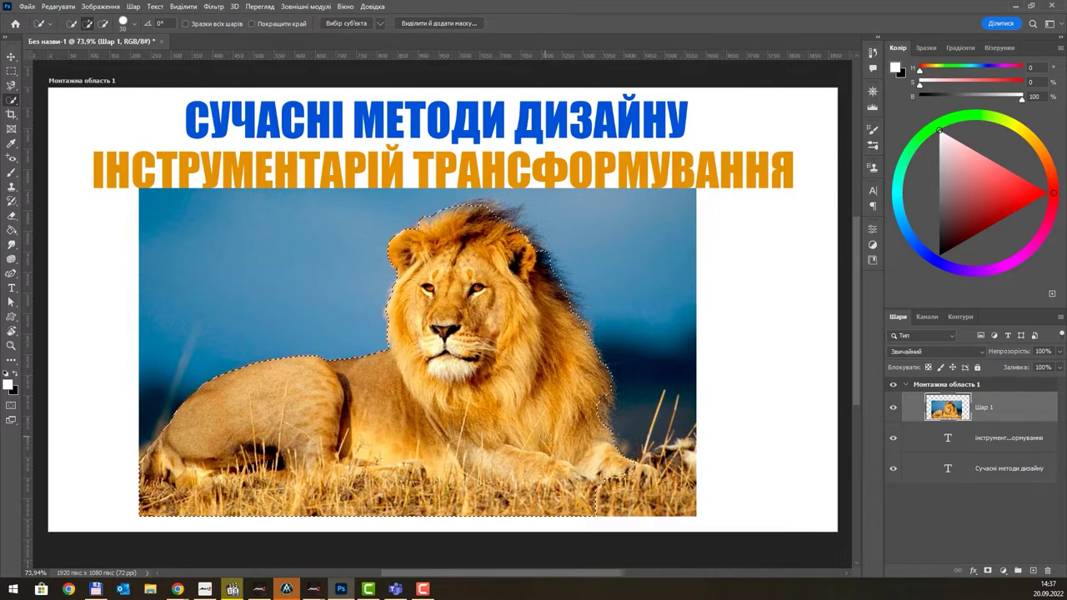
left_click_drag(617, 496, 342, 517)
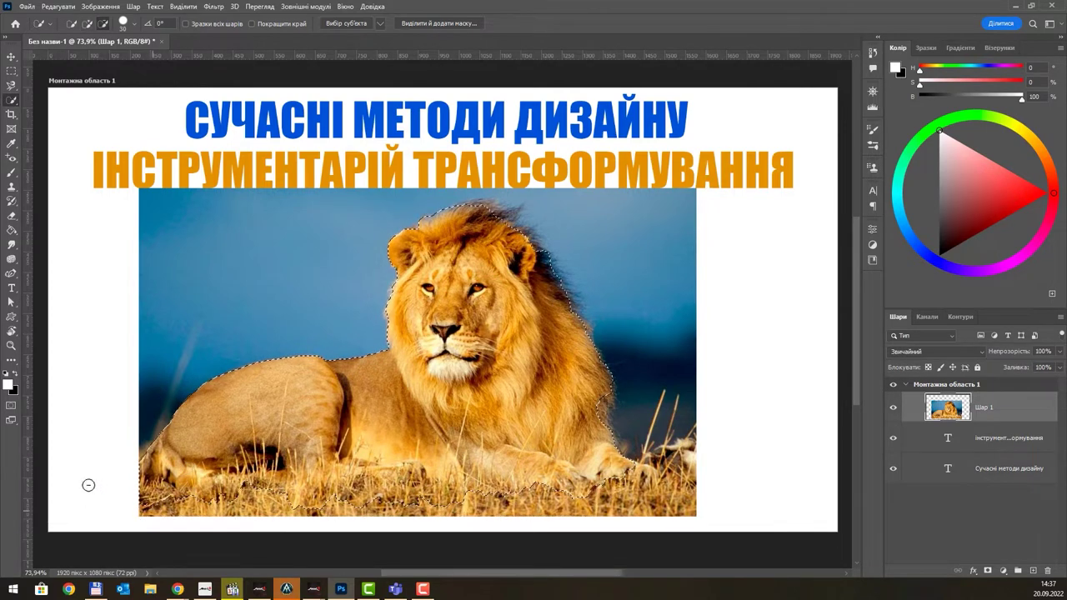
left_click(55, 8)
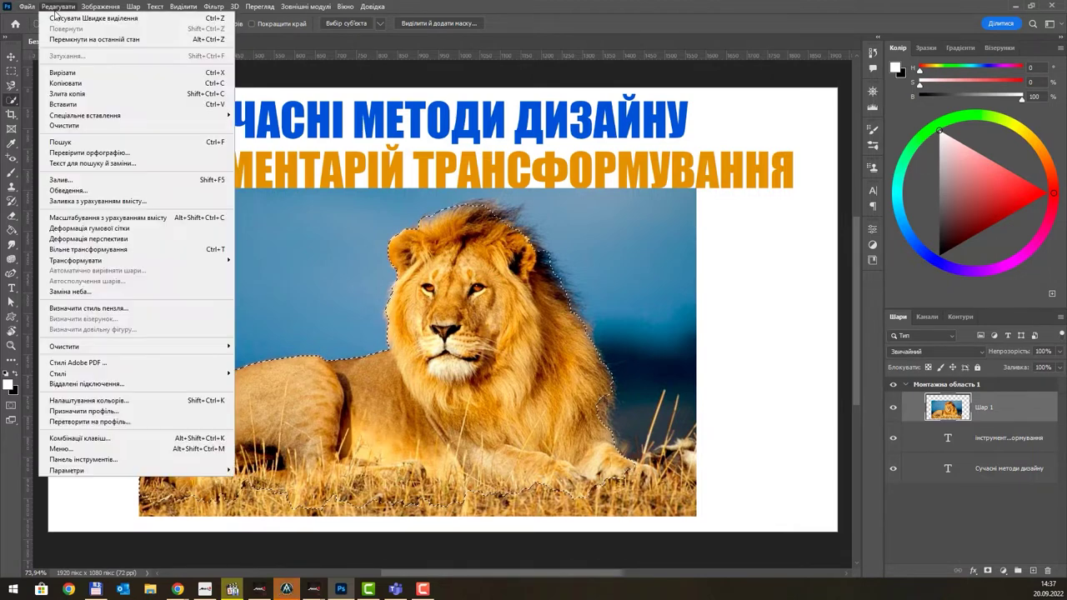
- Start a free transform on the selected lion and flip it horizontally
left_click(127, 251)
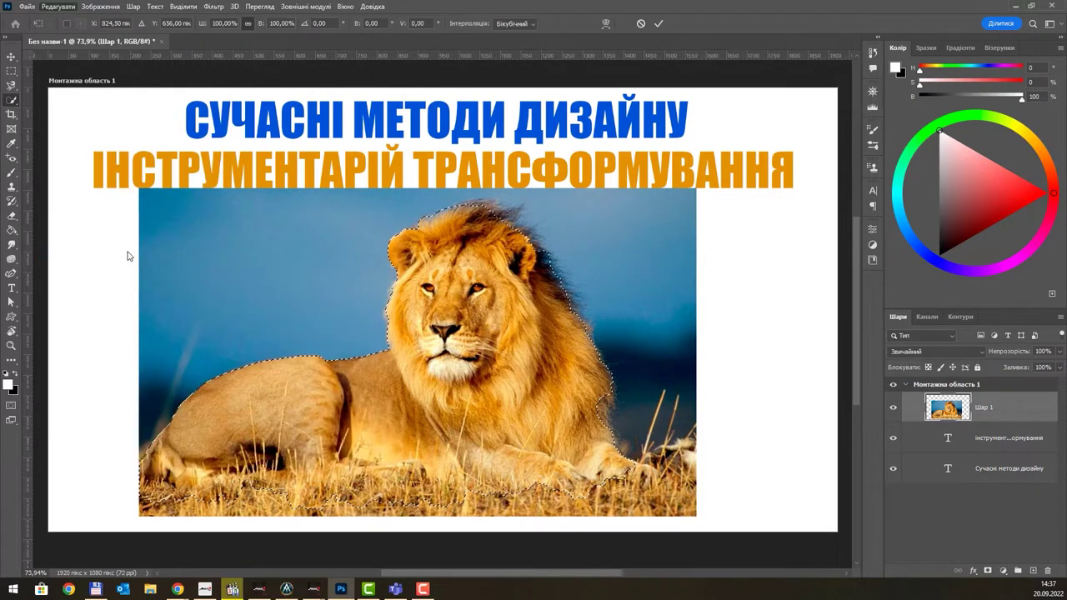
left_click(57, 6)
mouse_move(75, 260)
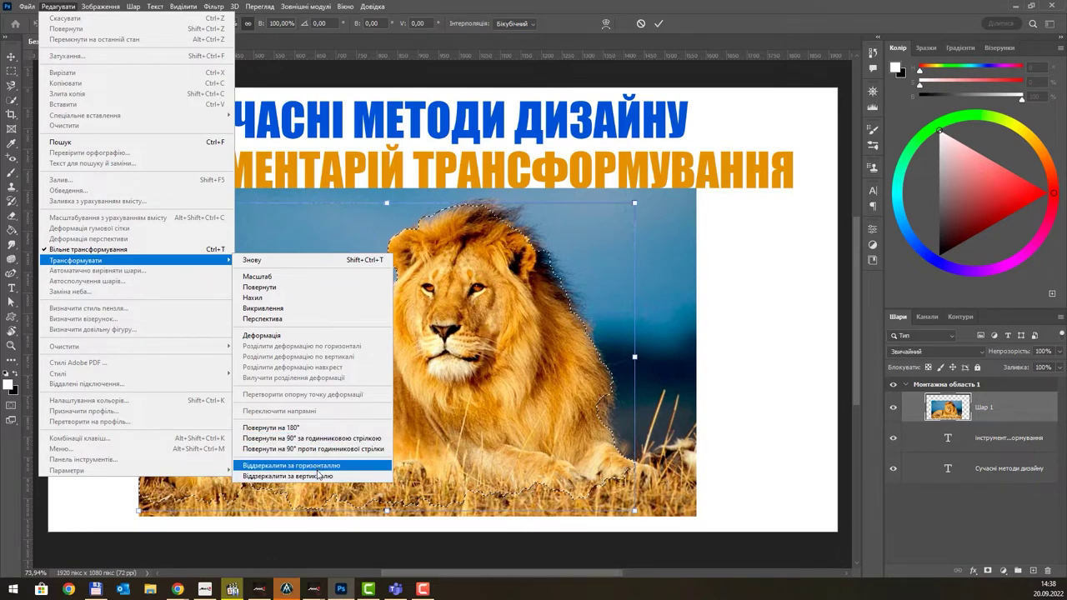
left_click(316, 467)
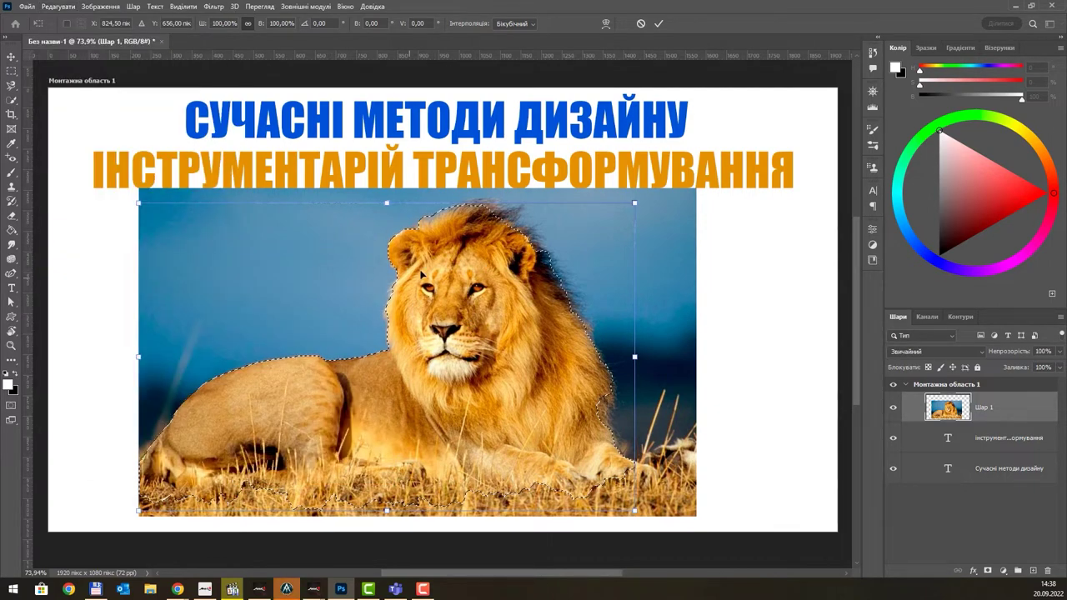
key("ctrl+d")
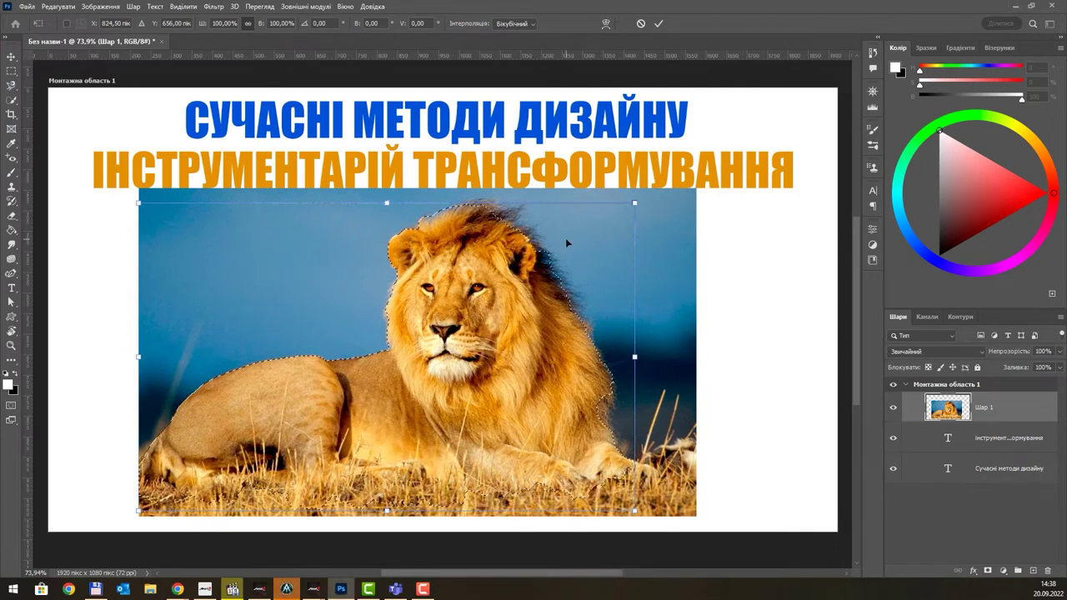
- Scale the selected lion proportionally to about 103% from its top-right corner
right_click(494, 265)
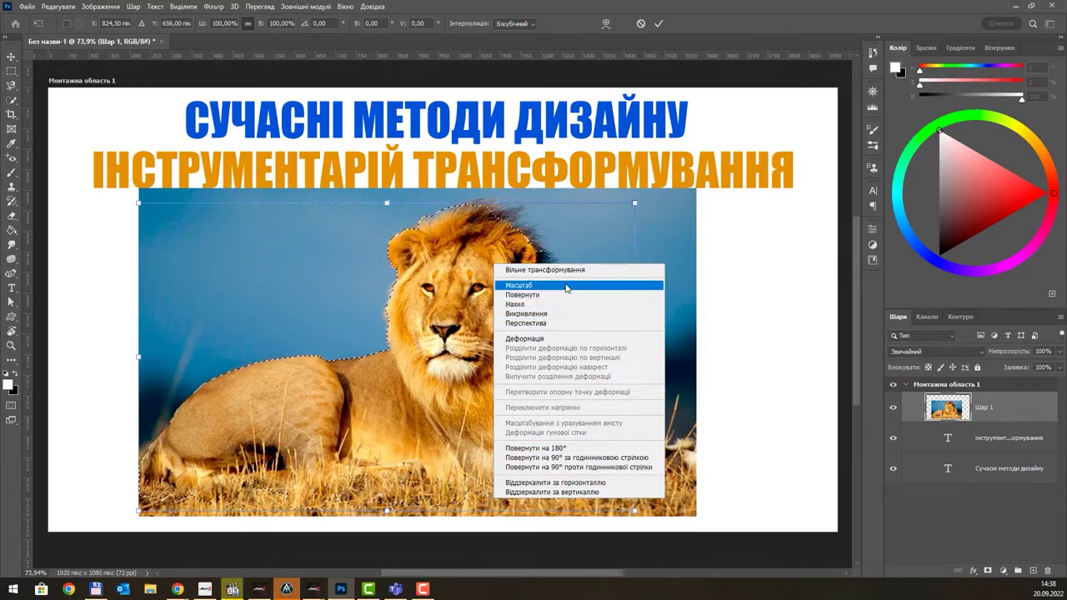
left_click(565, 288)
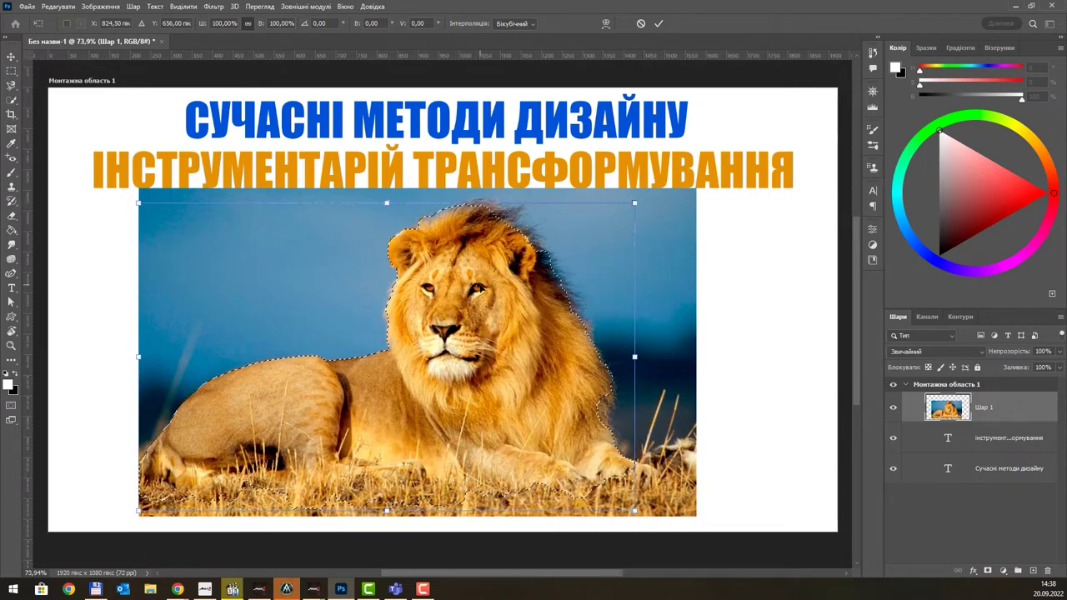
left_click_drag(613, 217, 719, 141)
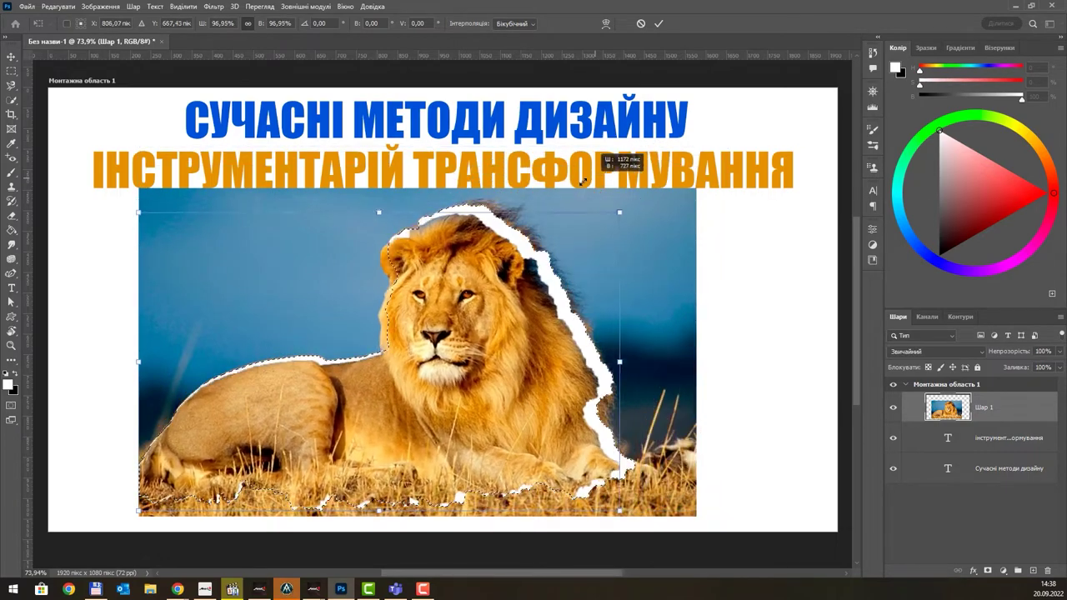
left_click_drag(719, 141, 646, 186)
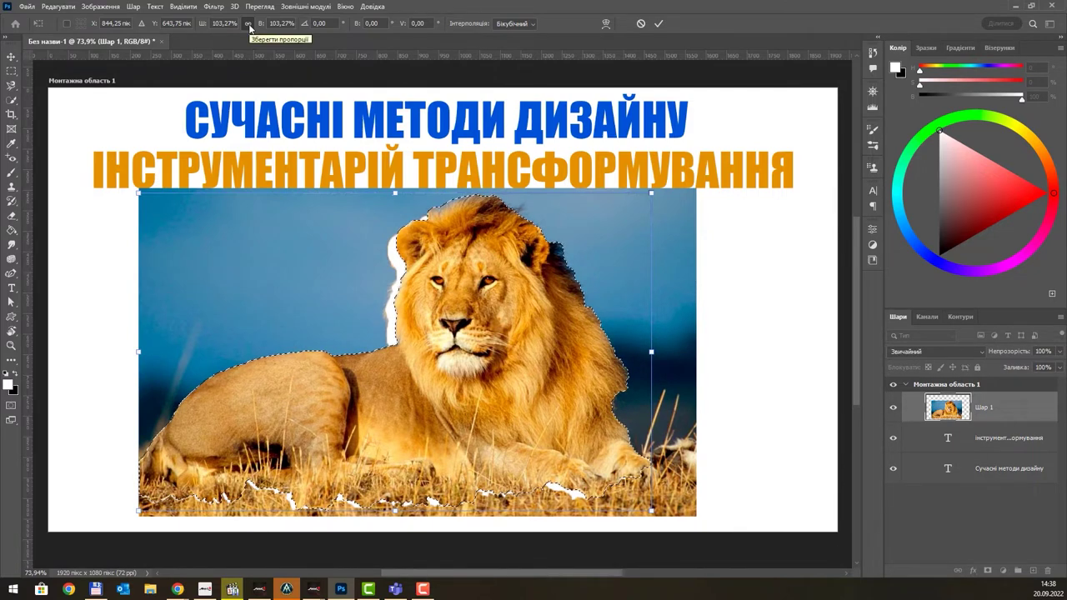
left_click(250, 25)
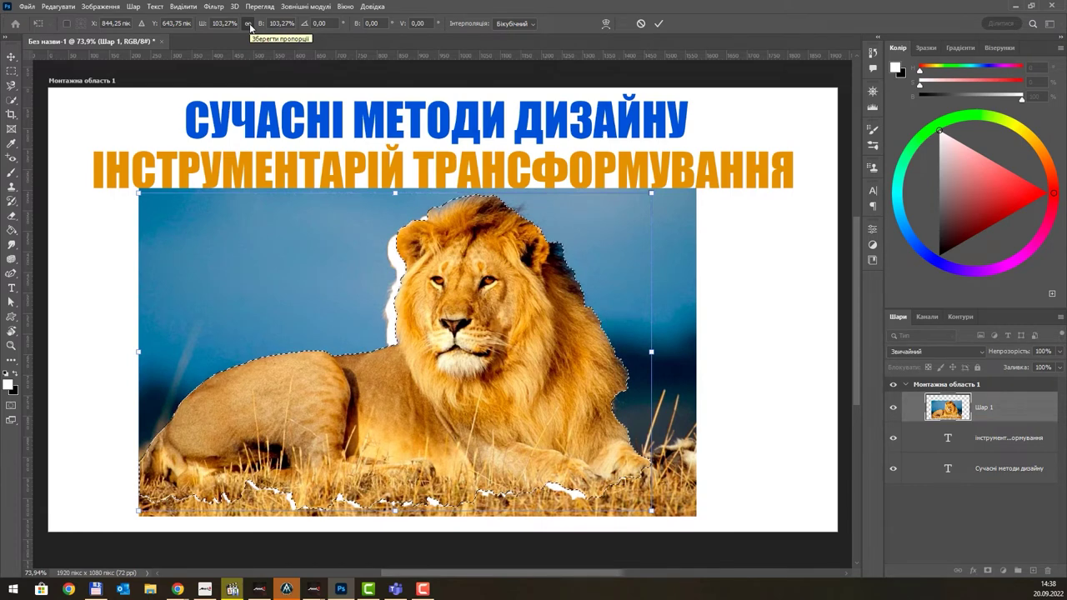
- Shrink the lion to about 90% width and skew it horizontally by roughly -10 to -14 degrees
left_click_drag(644, 197, 585, 233)
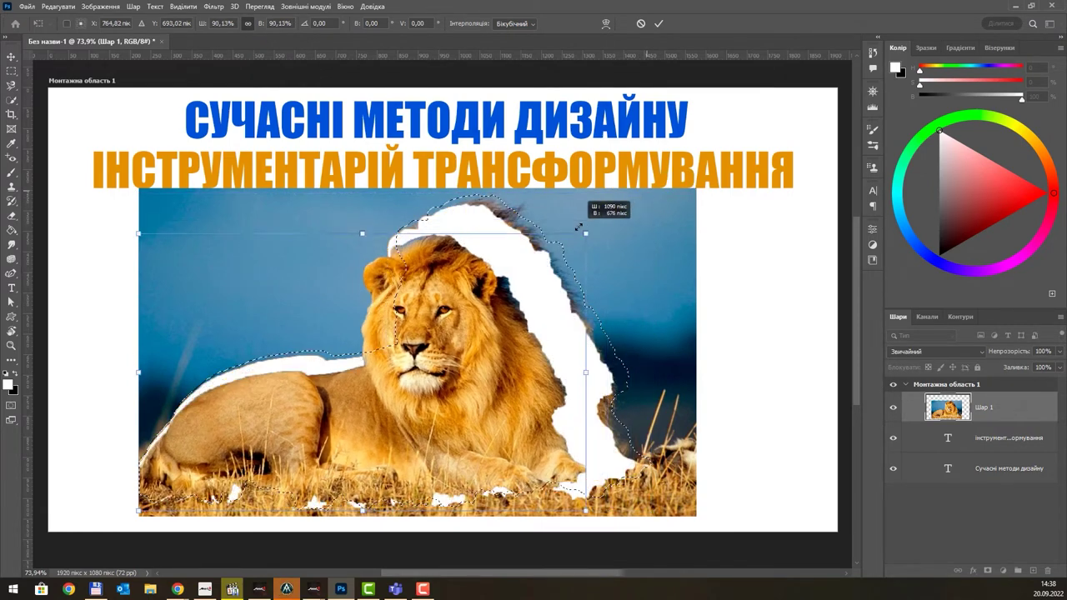
right_click(468, 294)
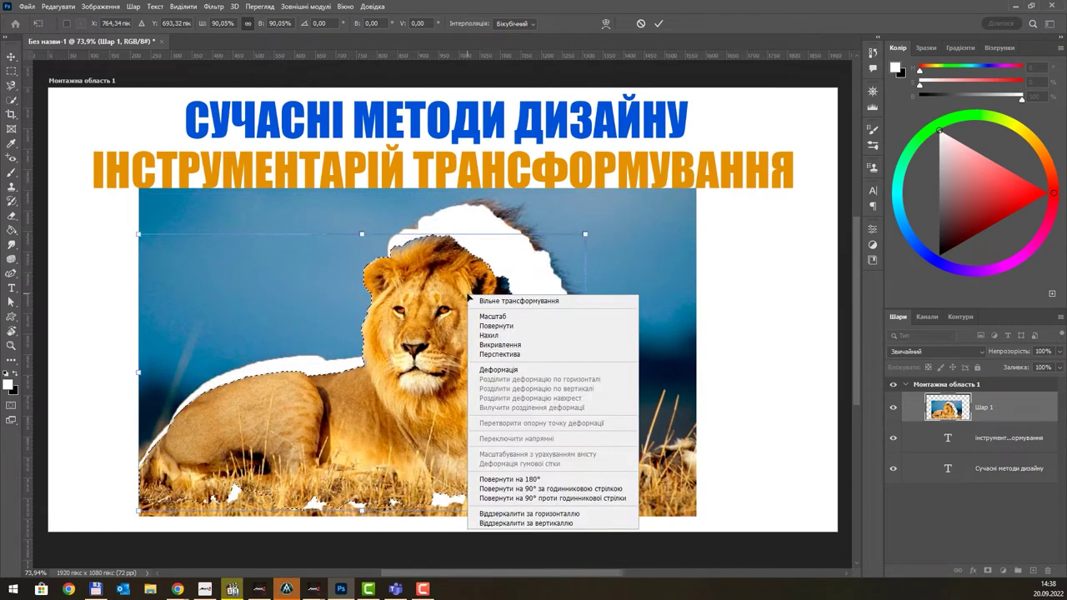
left_click(504, 325)
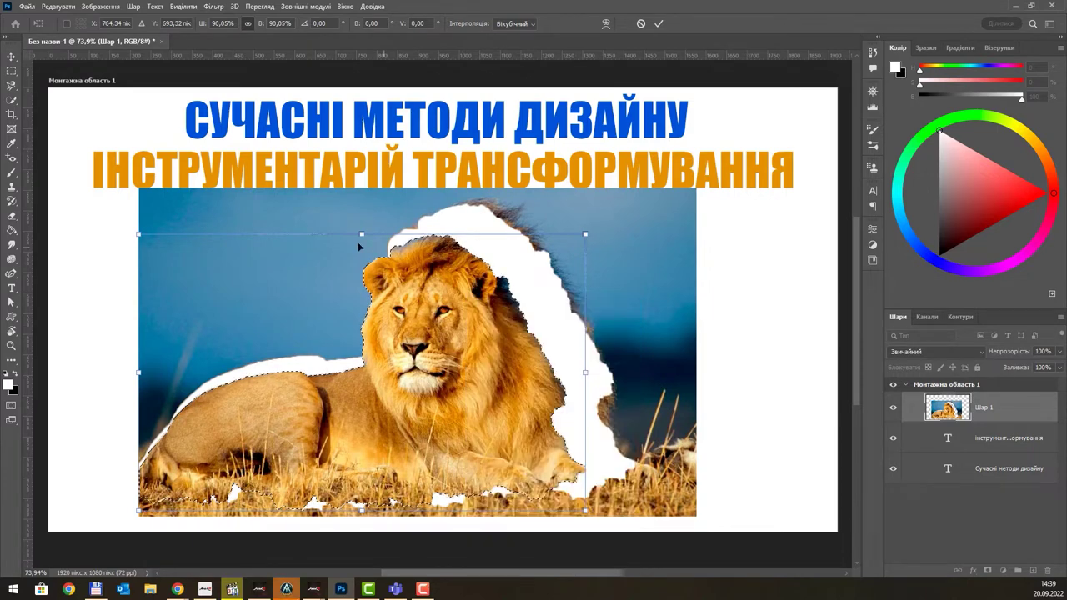
left_click_drag(360, 236, 531, 252)
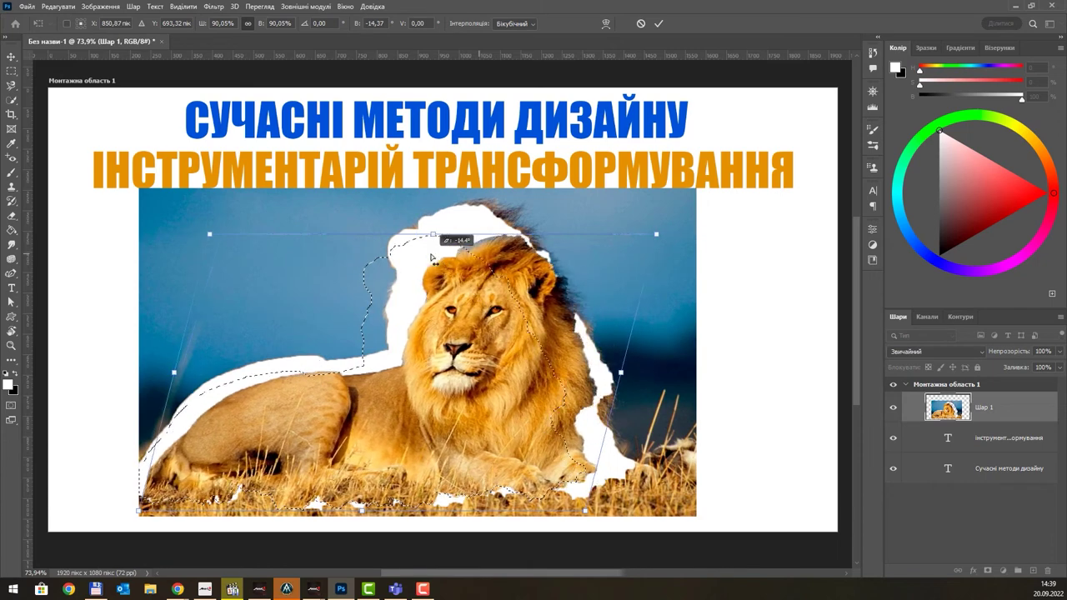
left_click_drag(531, 252, 443, 286)
right_click(443, 281)
left_click(510, 328)
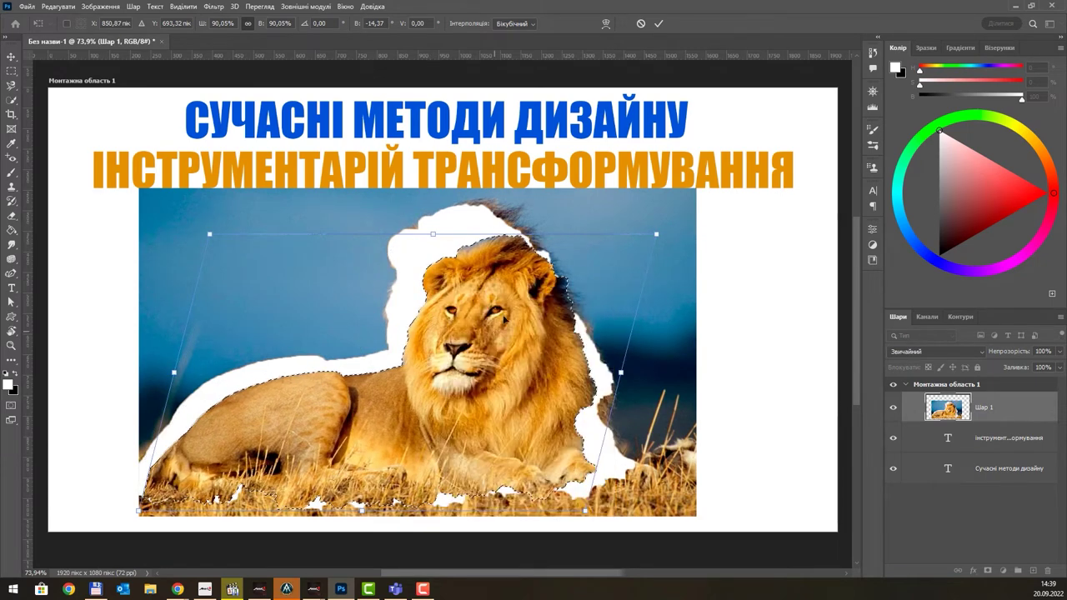
mouse_move(655, 236)
left_mouse_down()
mouse_move(458, 227)
mouse_move(516, 306)
mouse_move(468, 342)
mouse_move(583, 208)
mouse_move(614, 239)
mouse_move(557, 233)
mouse_move(644, 191)
left_mouse_up()
- Skew and stretch the lion from a corner to about 130% width
right_click(524, 250)
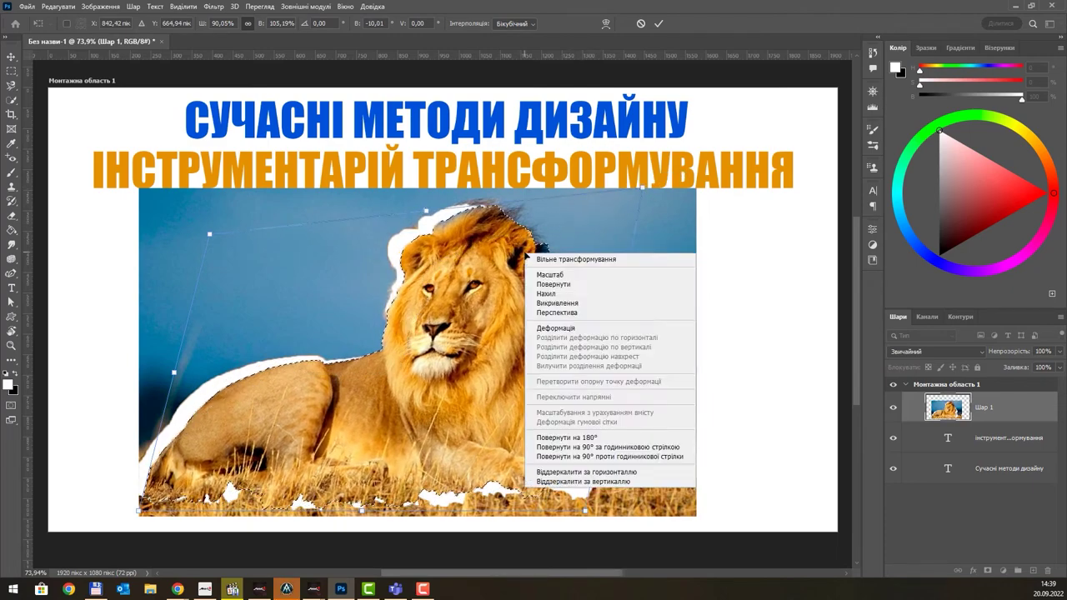
left_click(573, 295)
mouse_move(586, 202)
left_mouse_down()
mouse_move(529, 195)
mouse_move(837, 170)
mouse_move(531, 222)
mouse_move(734, 215)
mouse_move(744, 179)
left_mouse_up()
- Try mirroring the lion horizontally, undo it, and nudge the lion slightly upward
right_click(455, 293)
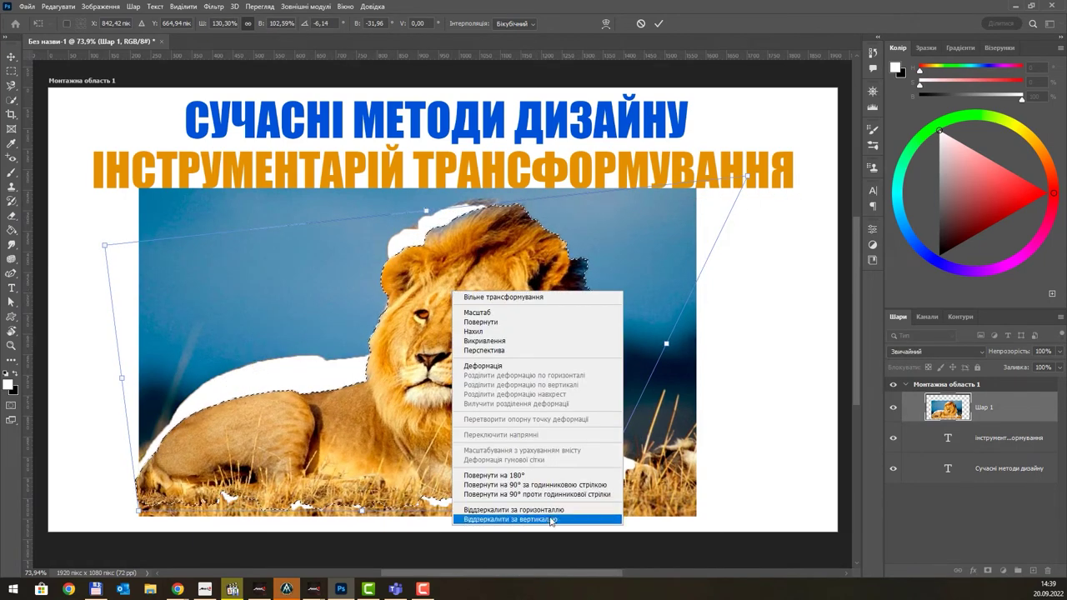
left_click(504, 509)
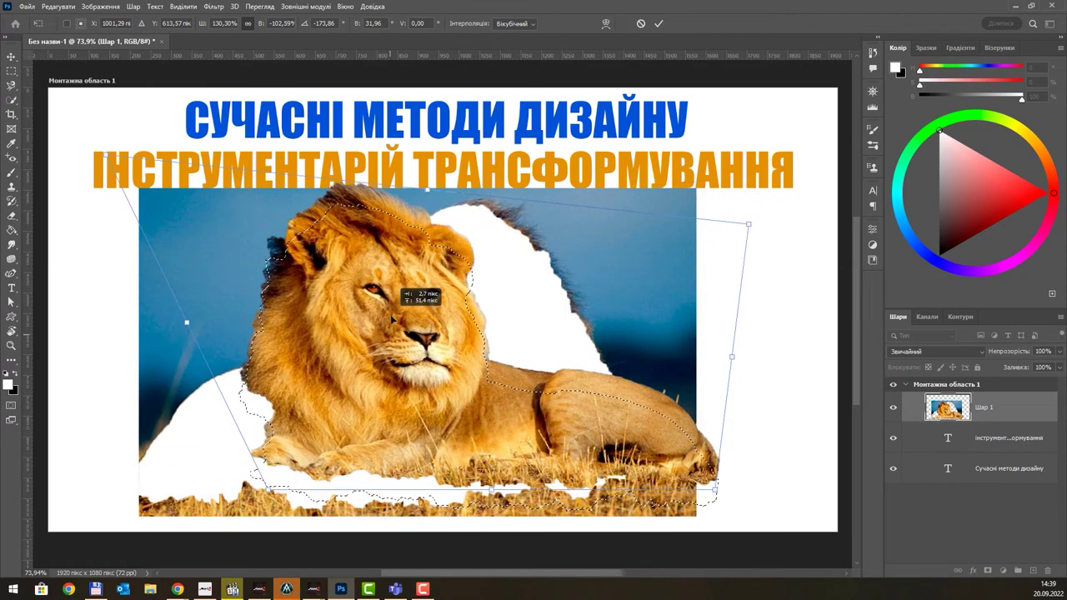
left_click_drag(391, 322, 394, 330)
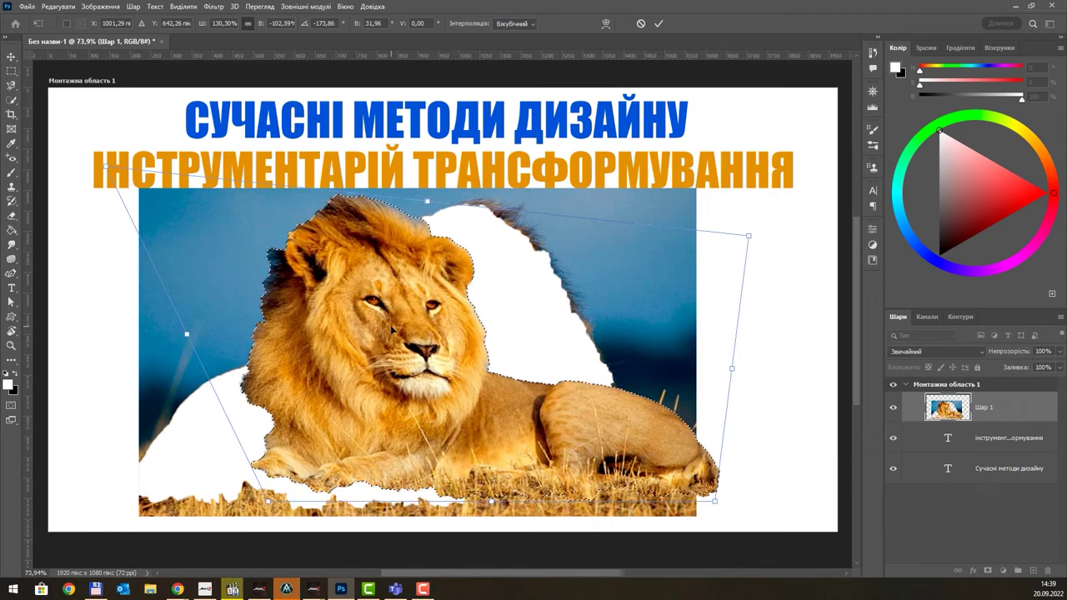
key("ctrl+z")
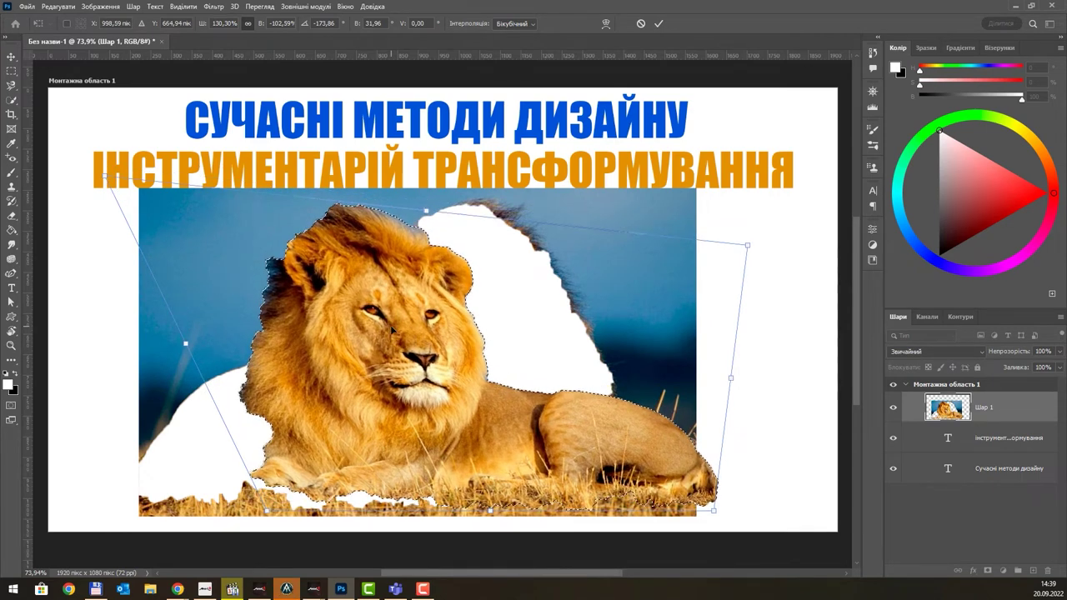
key("ctrl+z")
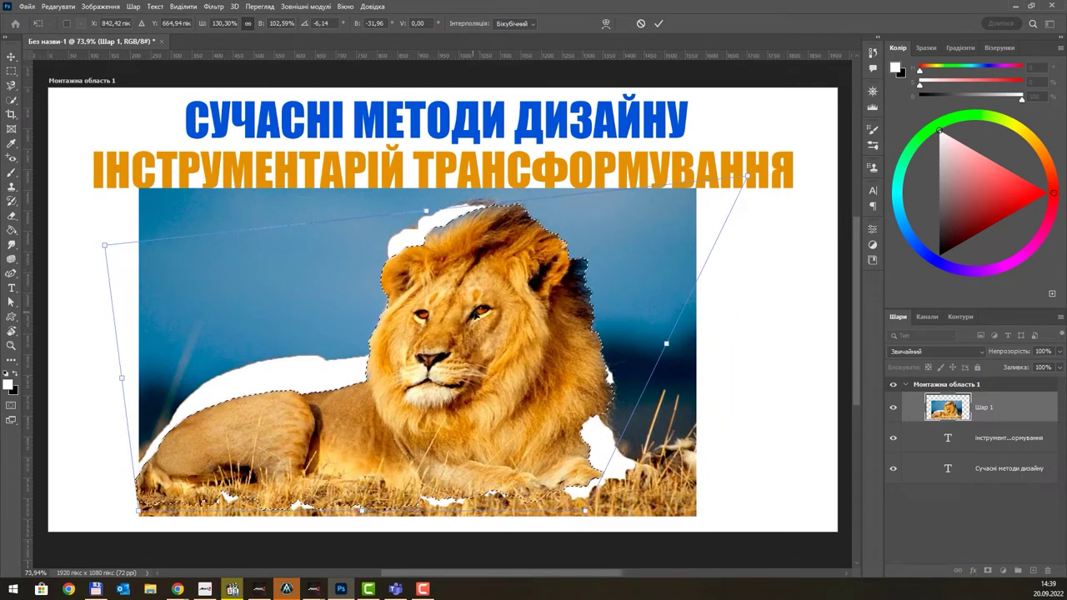
left_click_drag(477, 315, 477, 299)
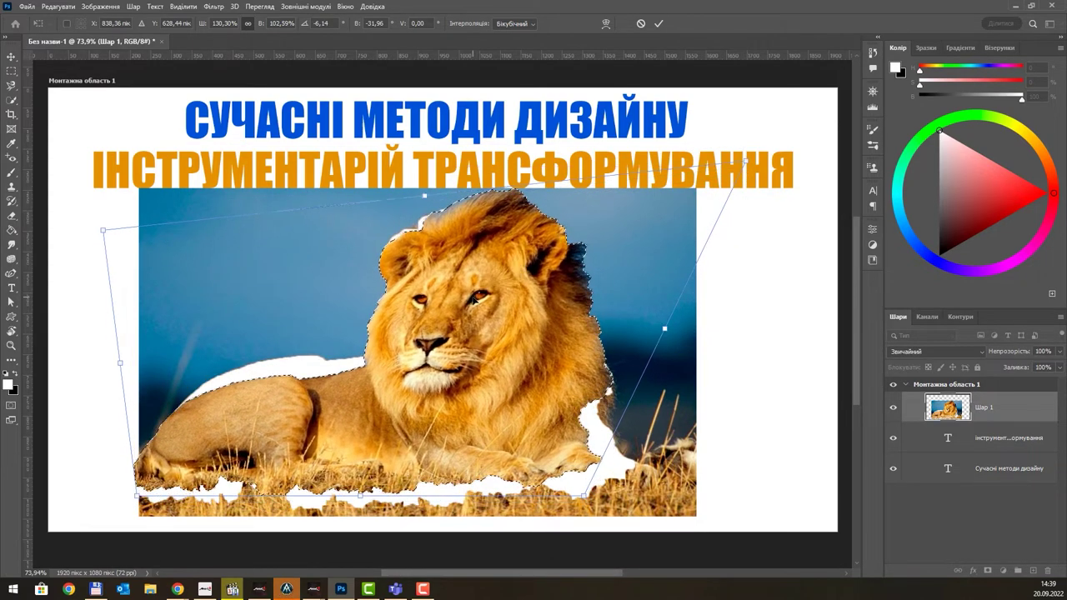
- Warp the lion with the Arc (Дуга) style, adjusting its bend and horizontal distortion
left_click(606, 25)
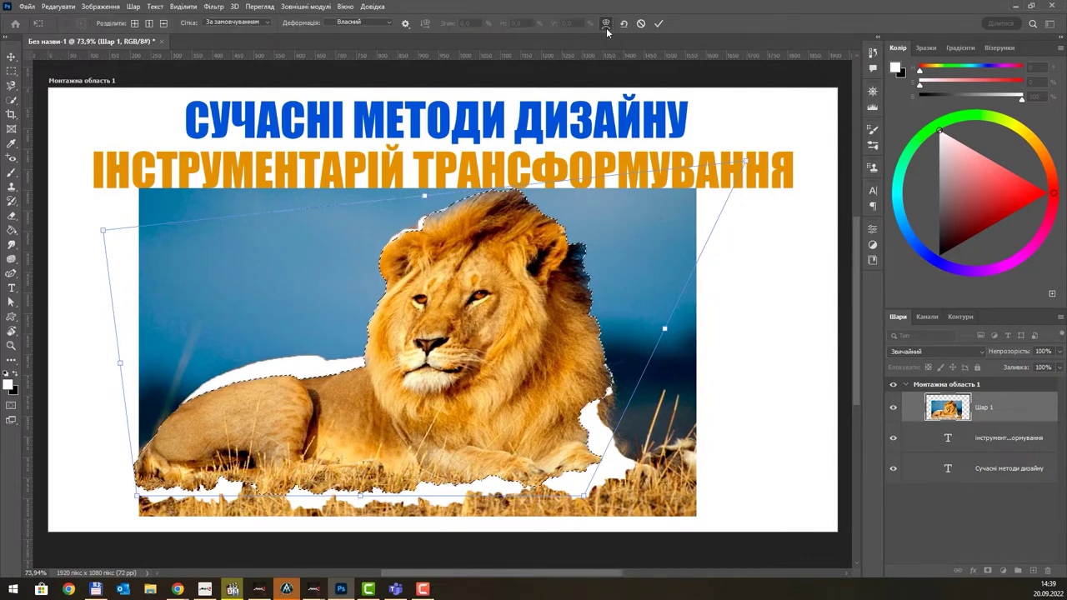
left_click(360, 22)
left_click(354, 51)
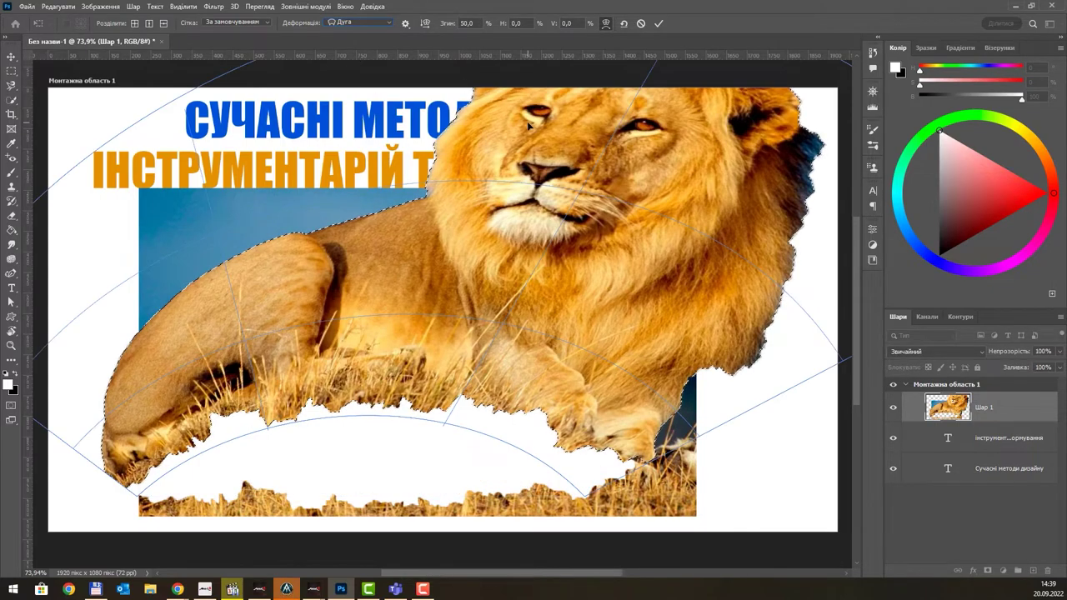
mouse_move(528, 123)
left_mouse_down()
mouse_move(408, 94)
mouse_move(385, 194)
left_mouse_up()
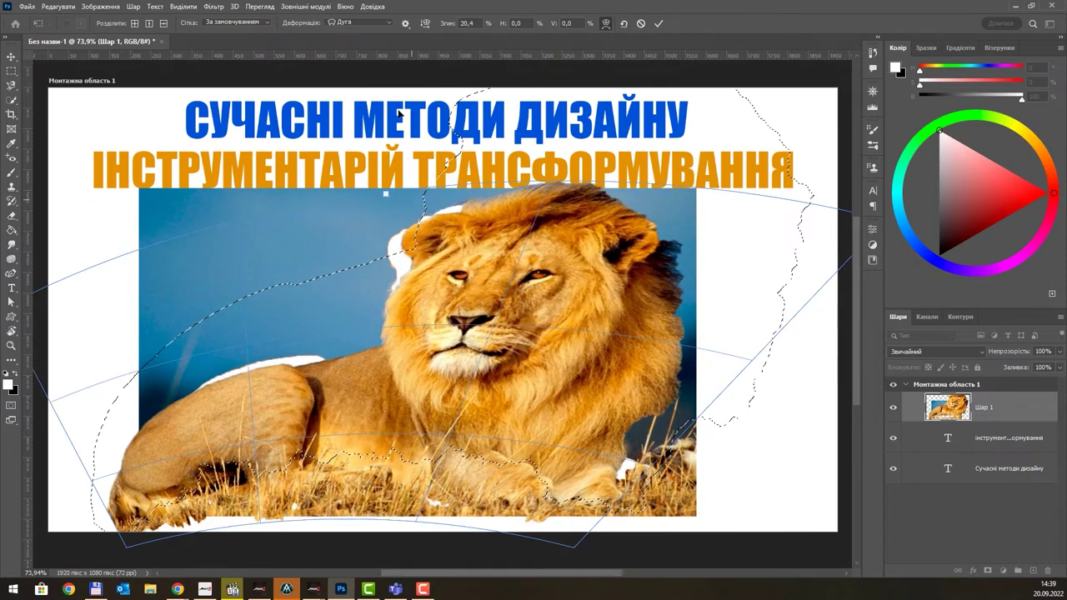
left_click(359, 23)
left_click(367, 94)
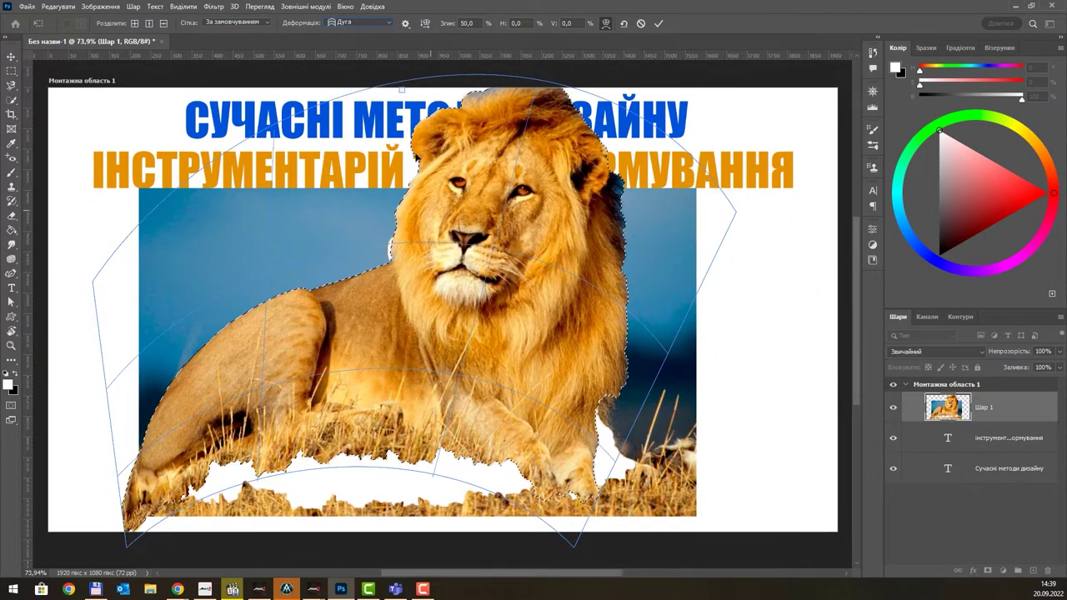
mouse_move(401, 90)
left_mouse_down()
mouse_move(387, 308)
mouse_move(463, 139)
left_mouse_up()
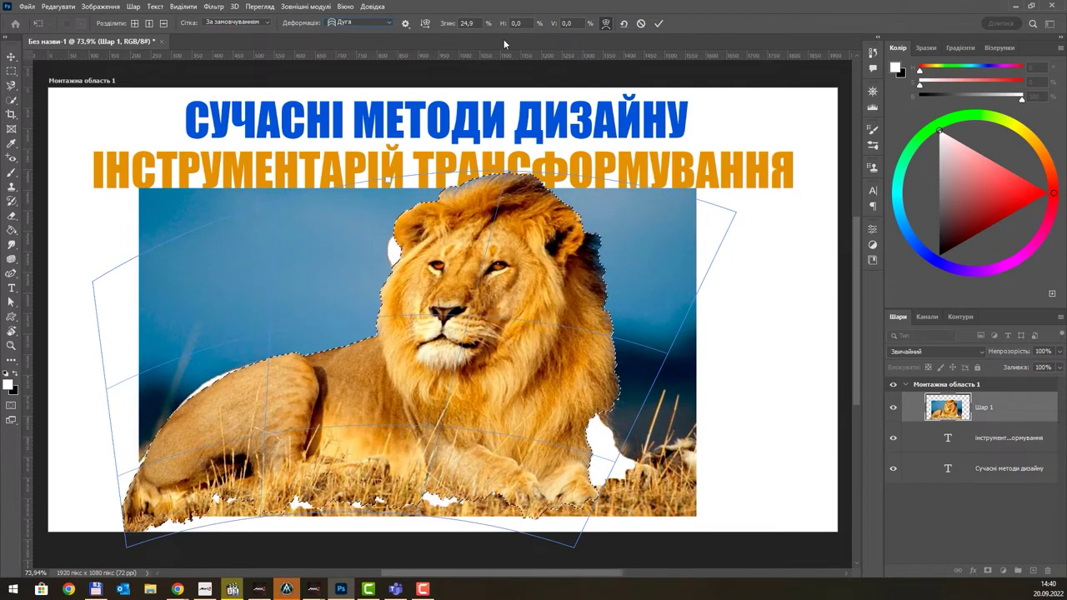
left_click_drag(517, 27, 575, 26)
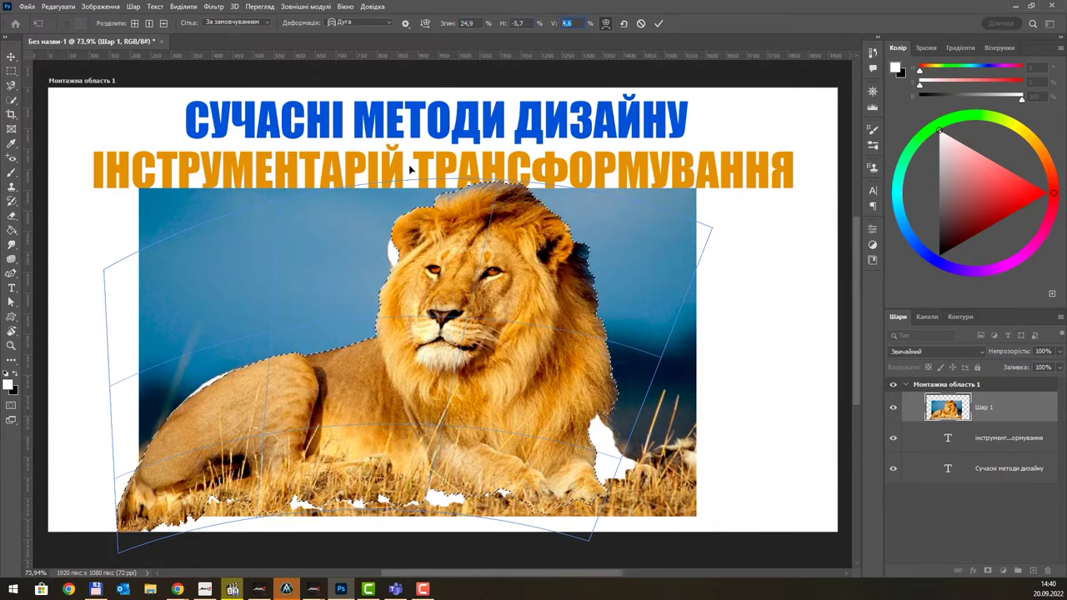
type("4,6")
- Change the lion's warp to Wave, curve it upward, then switch to a Custom warp
left_click(352, 23)
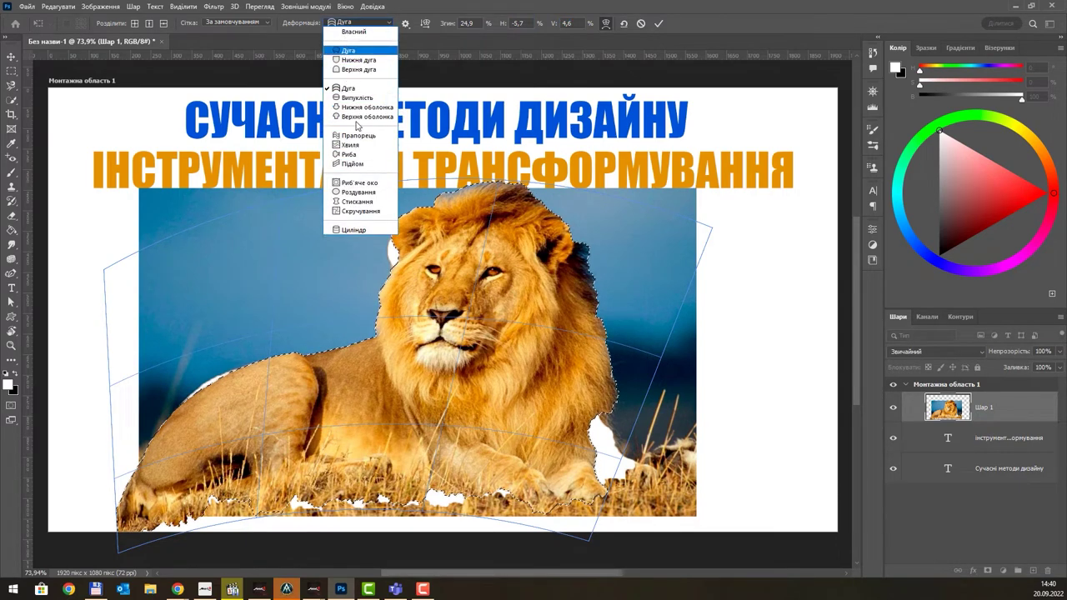
left_click(350, 145)
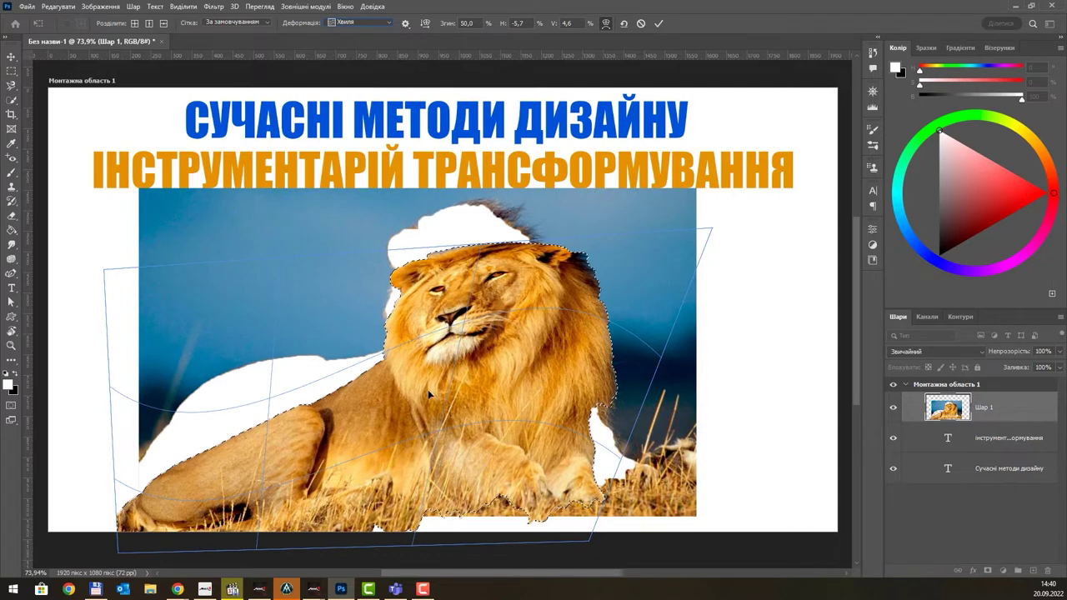
left_click_drag(494, 329, 414, 429)
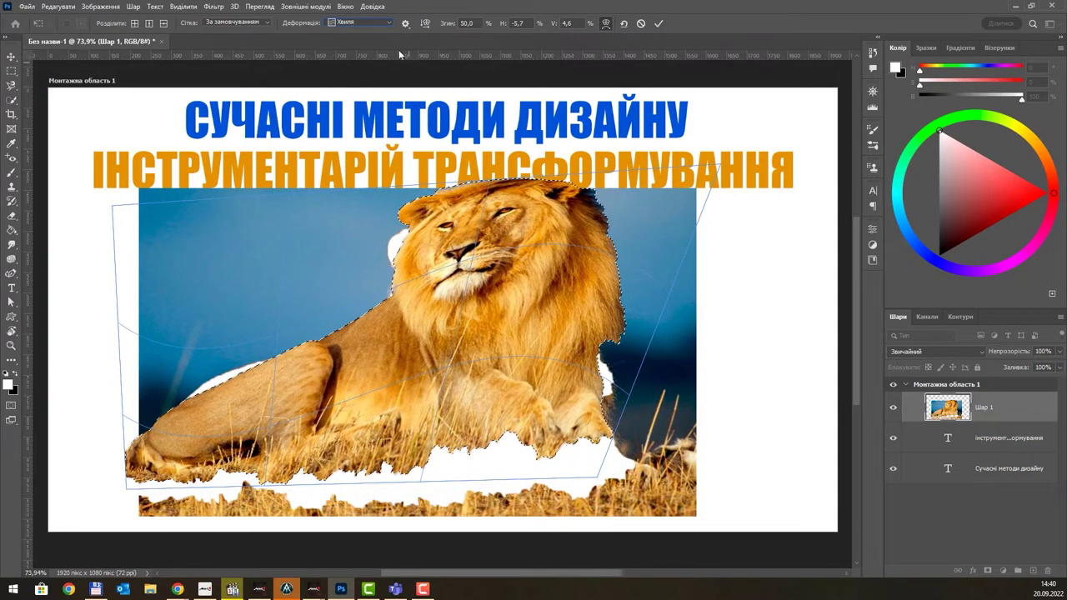
left_click(365, 22)
left_click(370, 33)
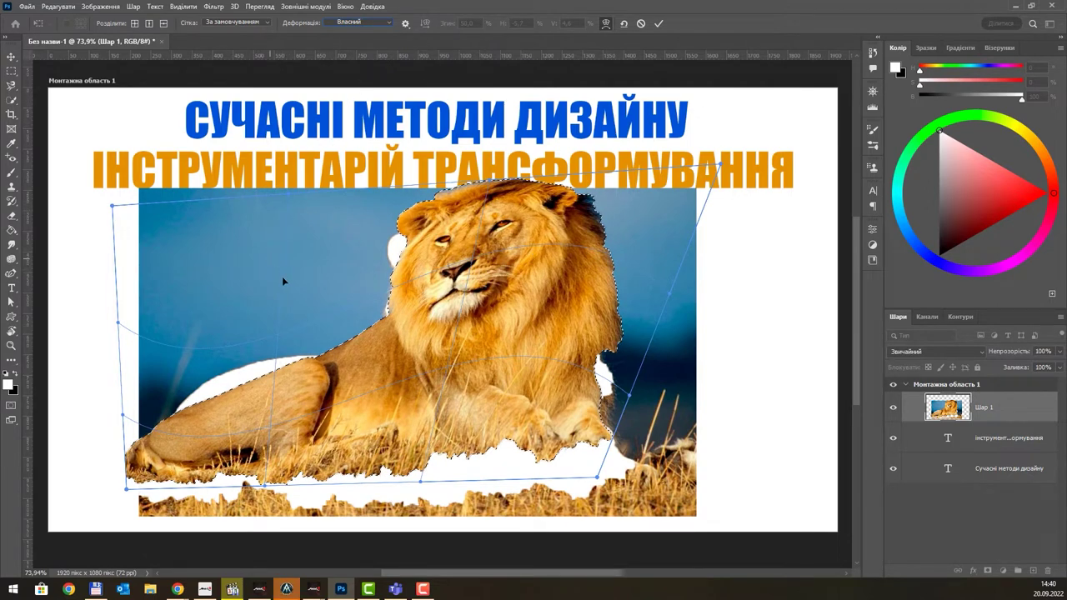
- Add cross splits across the lion's chest and head, pulling the head and chest rightward
left_click(138, 24)
left_click(309, 238)
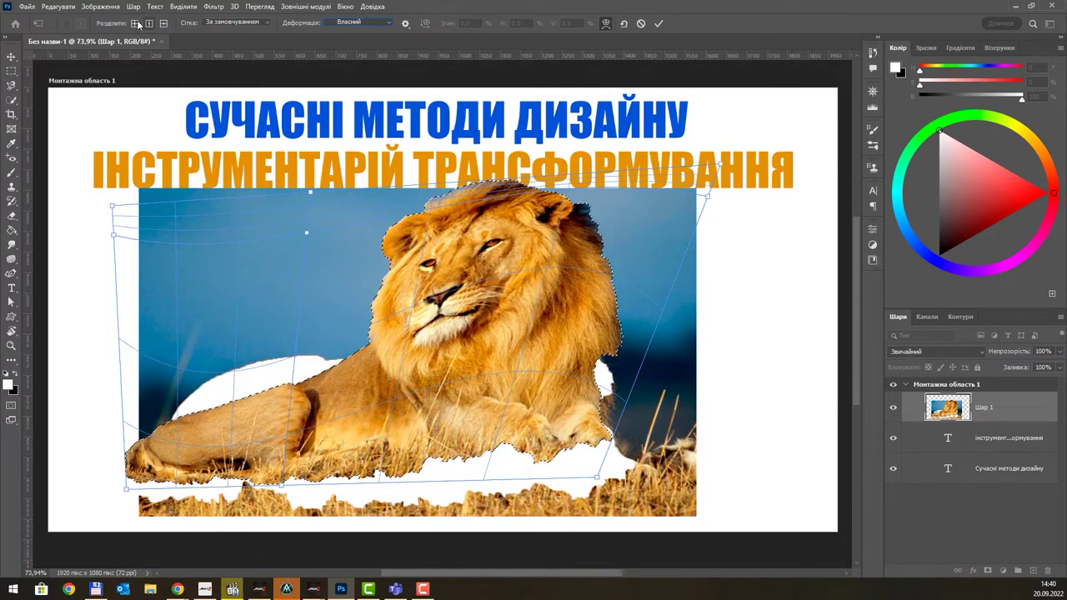
left_click(296, 288)
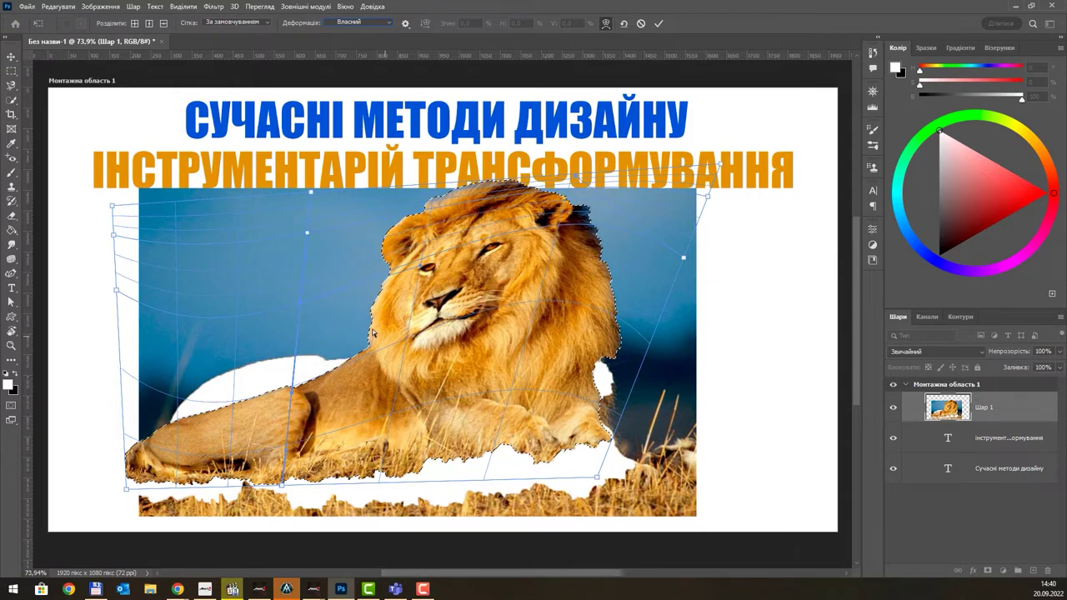
left_click_drag(373, 333, 369, 330)
left_click(135, 25)
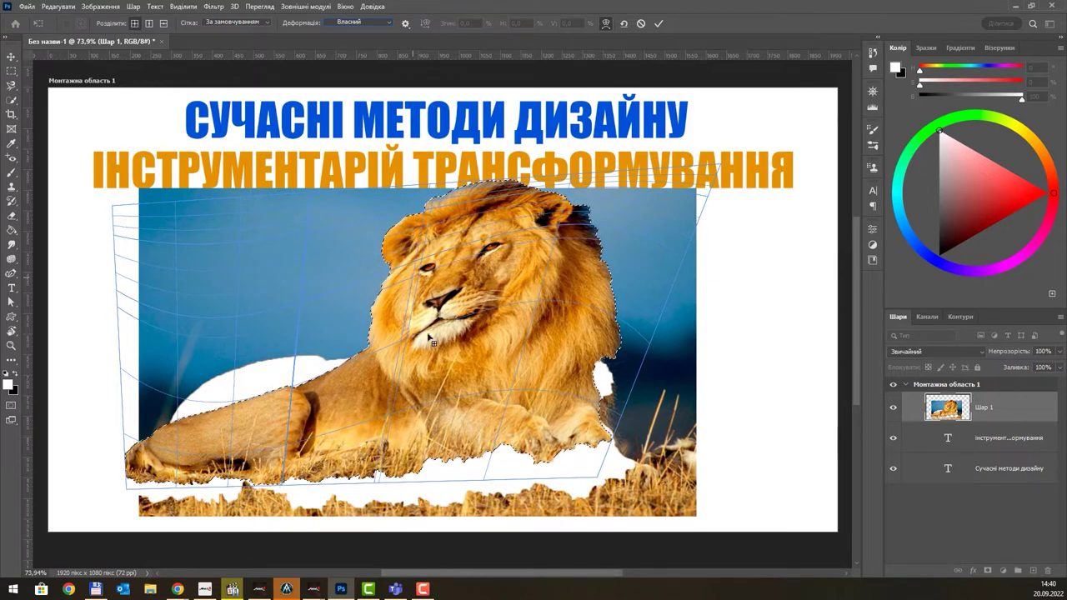
left_click(432, 385)
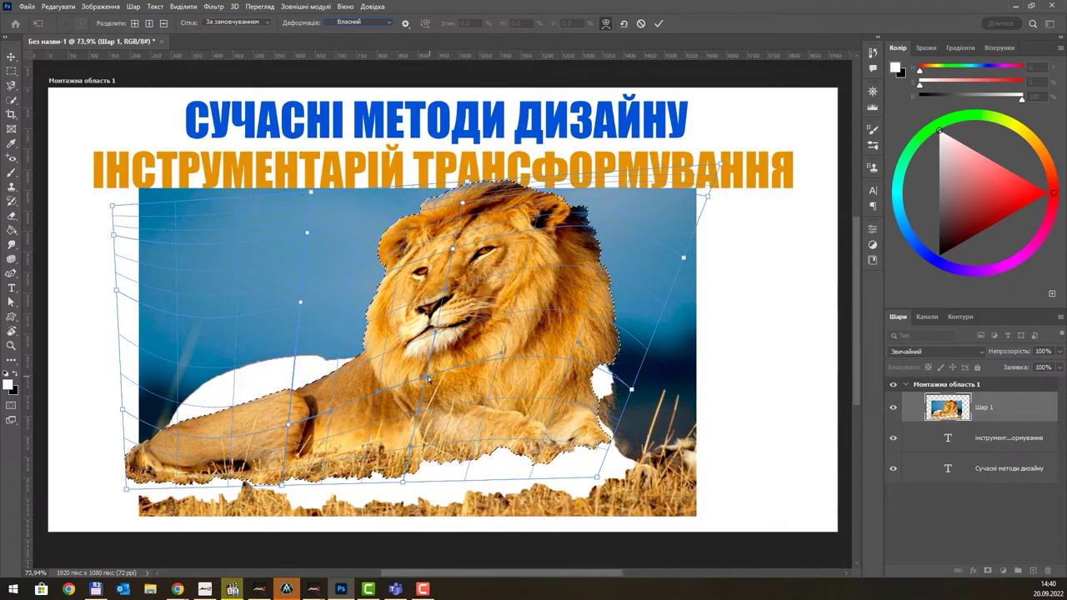
left_click_drag(430, 380, 508, 374)
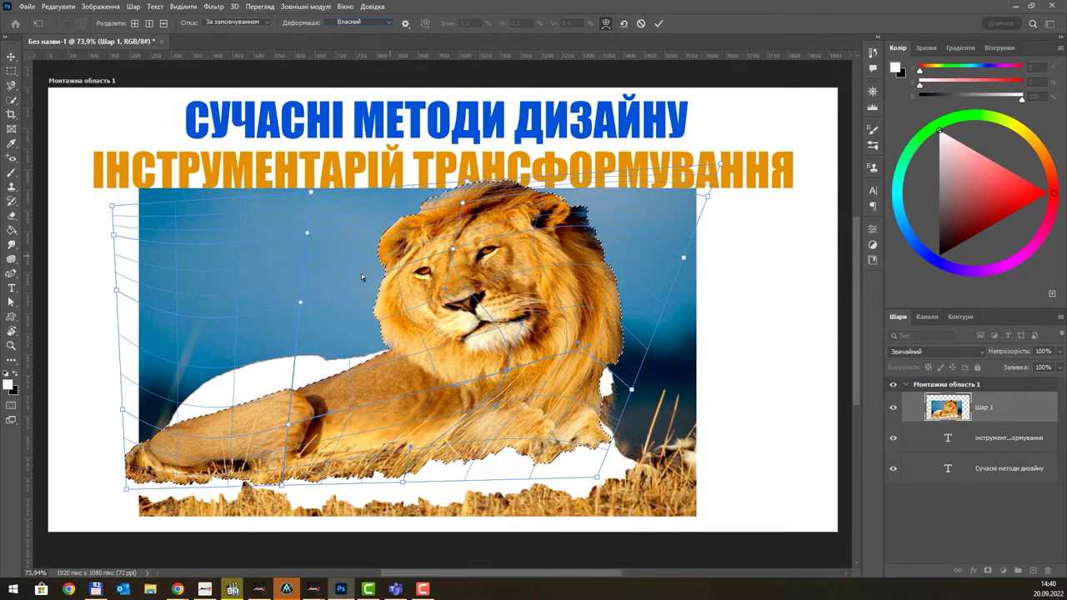
- Pull the head and mane up into a peak, drag the right mane down, and commit
left_click(381, 222)
mouse_move(373, 281)
left_mouse_down()
mouse_move(360, 249)
mouse_move(336, 245)
left_mouse_up()
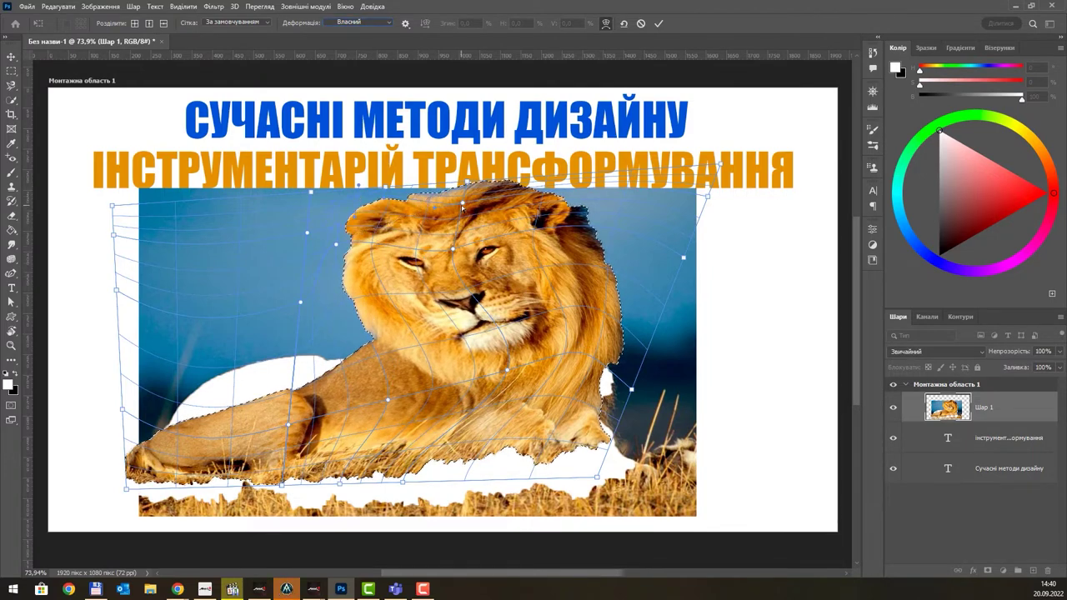
mouse_move(463, 209)
left_mouse_down()
mouse_move(466, 184)
mouse_move(519, 180)
left_mouse_up()
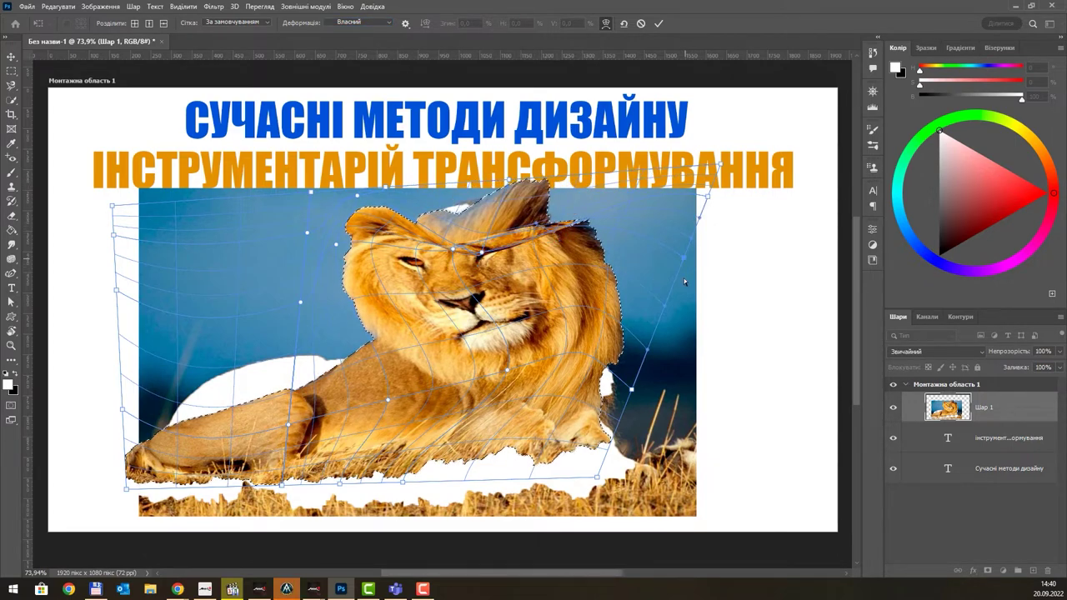
left_click_drag(684, 278, 664, 356)
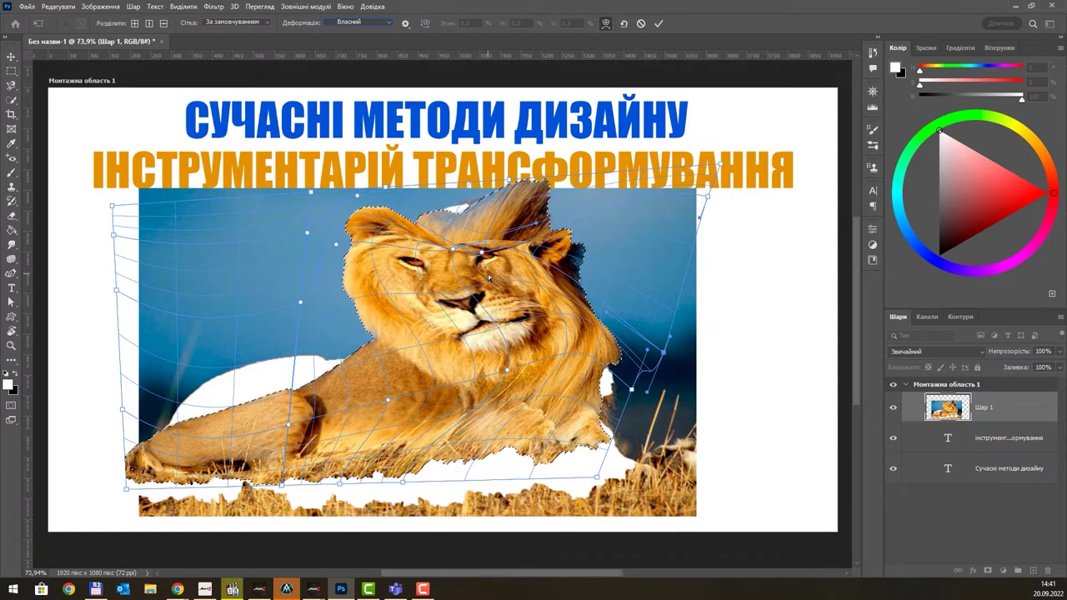
left_click(659, 24)
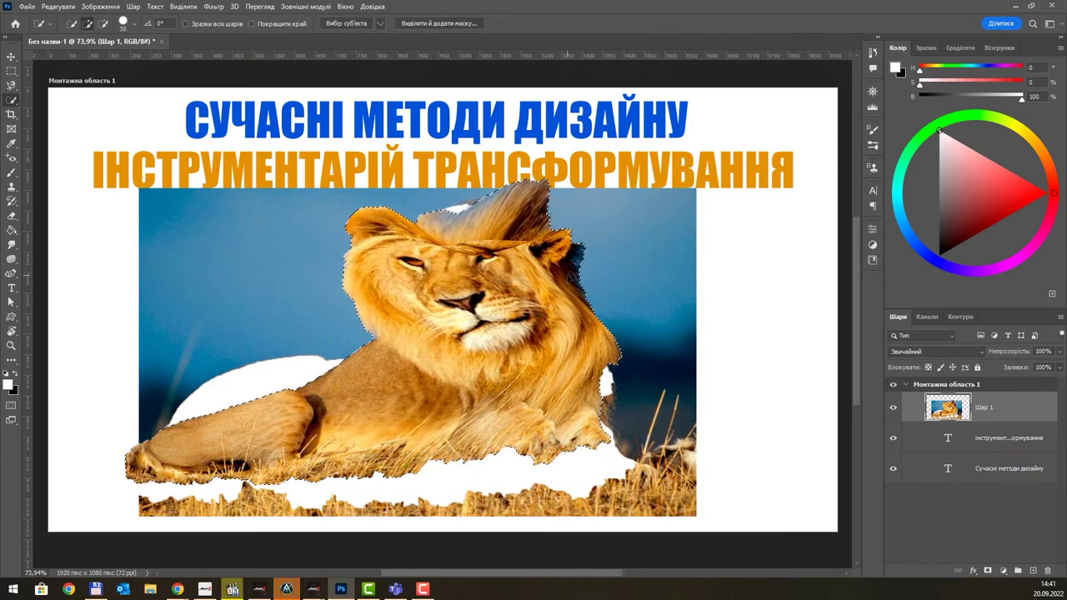
- Undo the mesh warp to restore the original lion shape
key("ctrl+z")
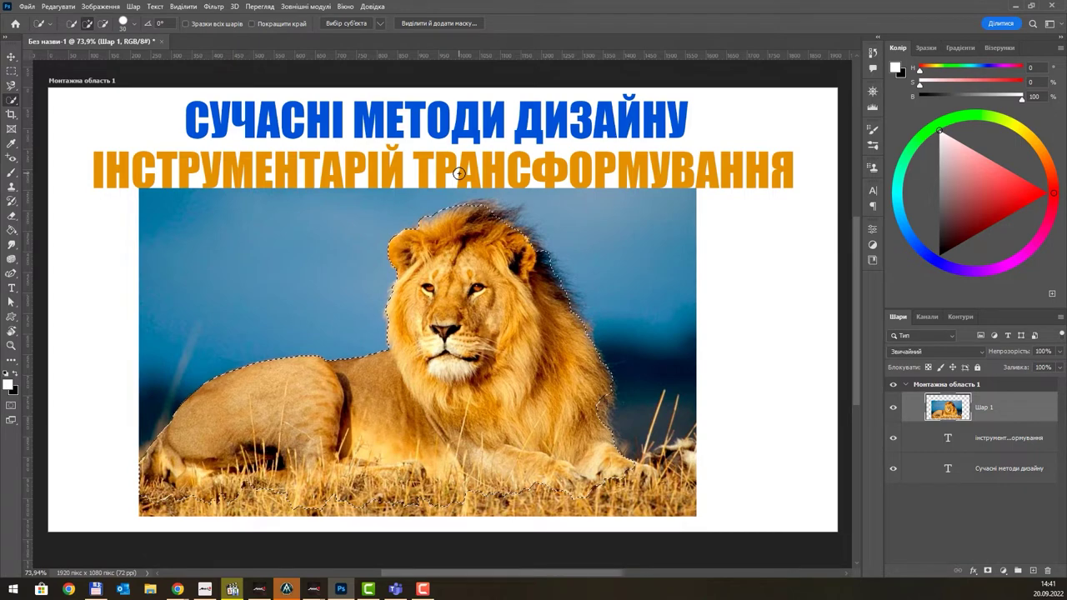
left_click(59, 8)
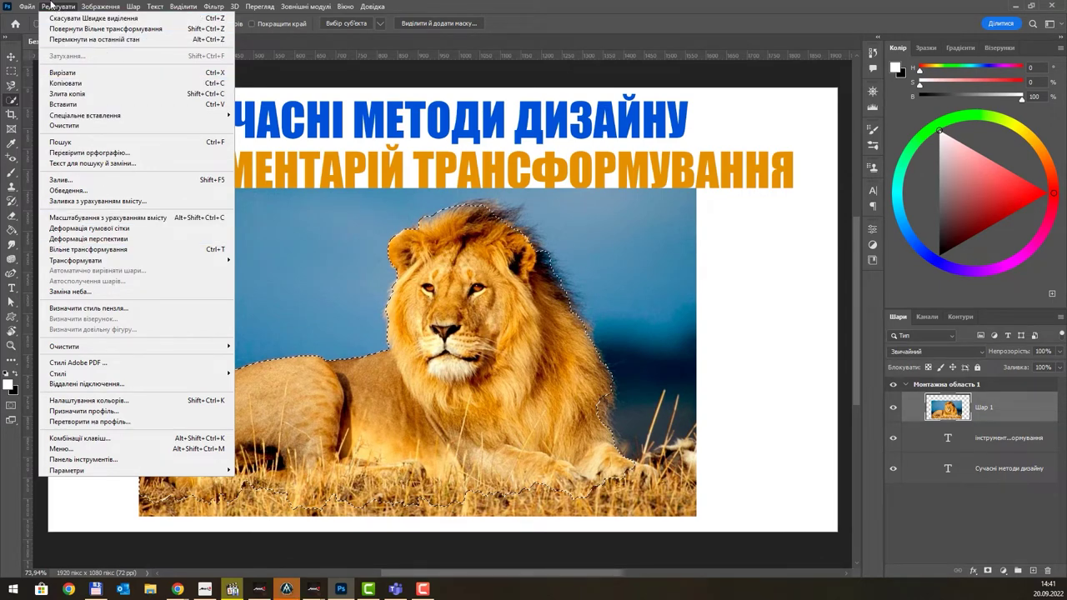
mouse_move(75, 260)
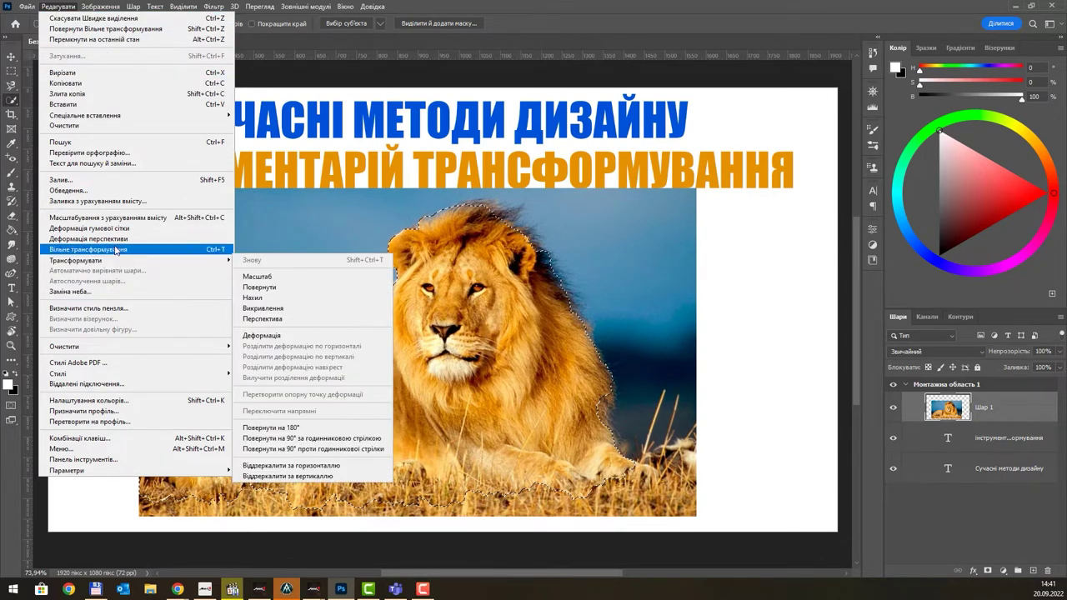
- Draw a Perspective Warp plane over the lion's head and shape it into a trapezoid over the chest
left_click(115, 250)
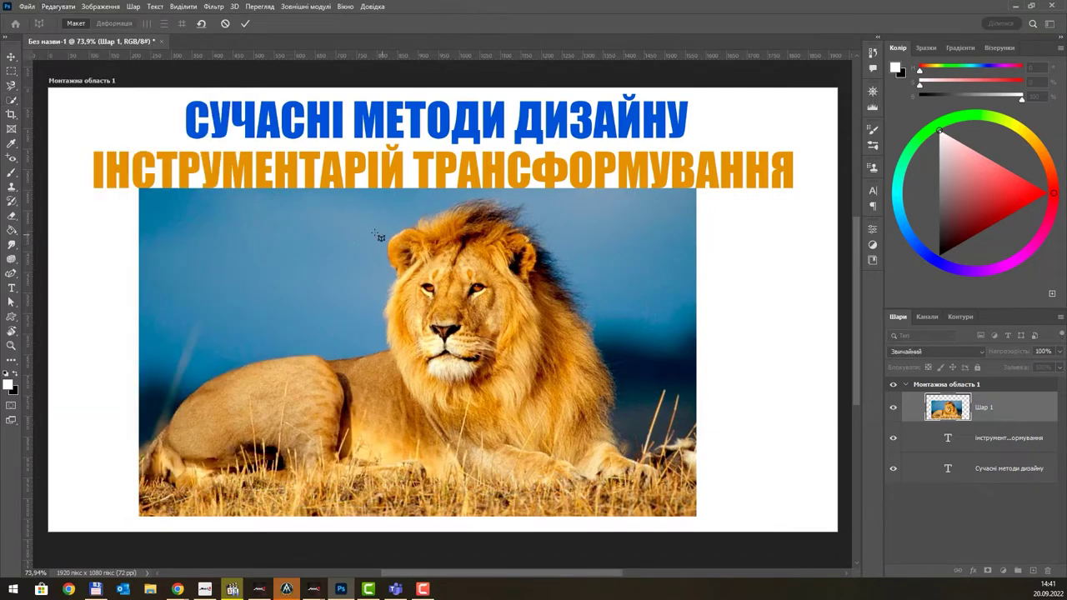
left_click_drag(368, 222, 570, 395)
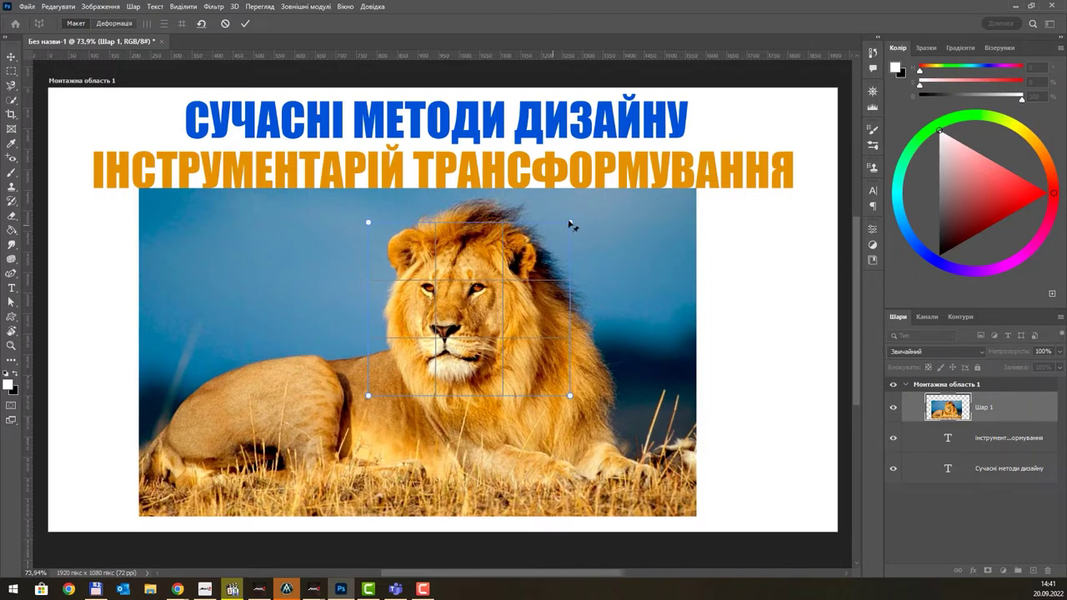
left_click_drag(570, 224, 497, 231)
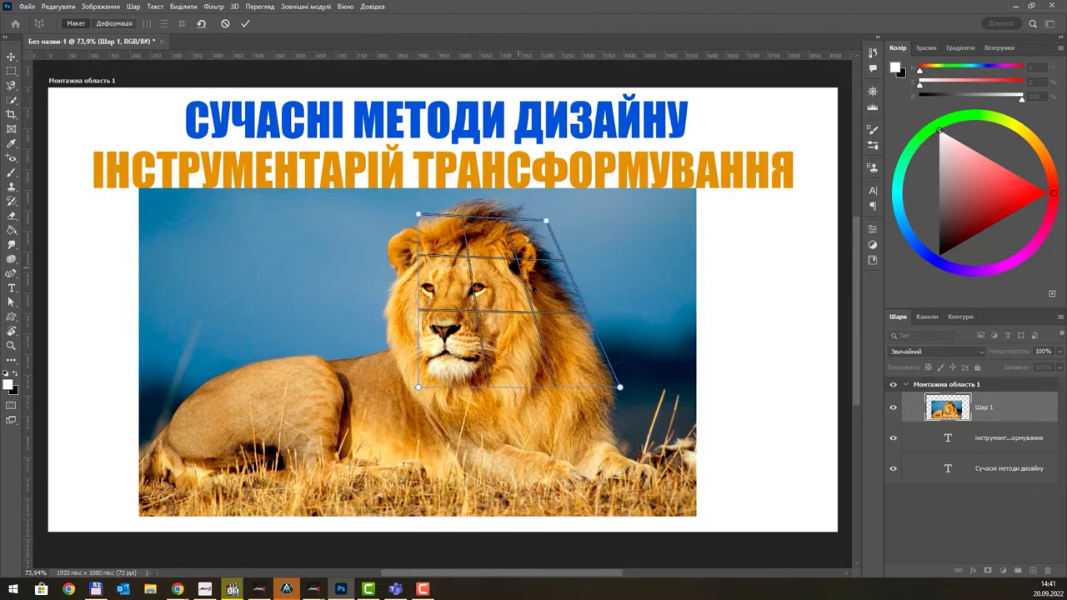
mouse_move(481, 285)
left_mouse_down()
mouse_move(404, 367)
mouse_move(352, 339)
mouse_move(357, 364)
mouse_move(300, 374)
left_mouse_up()
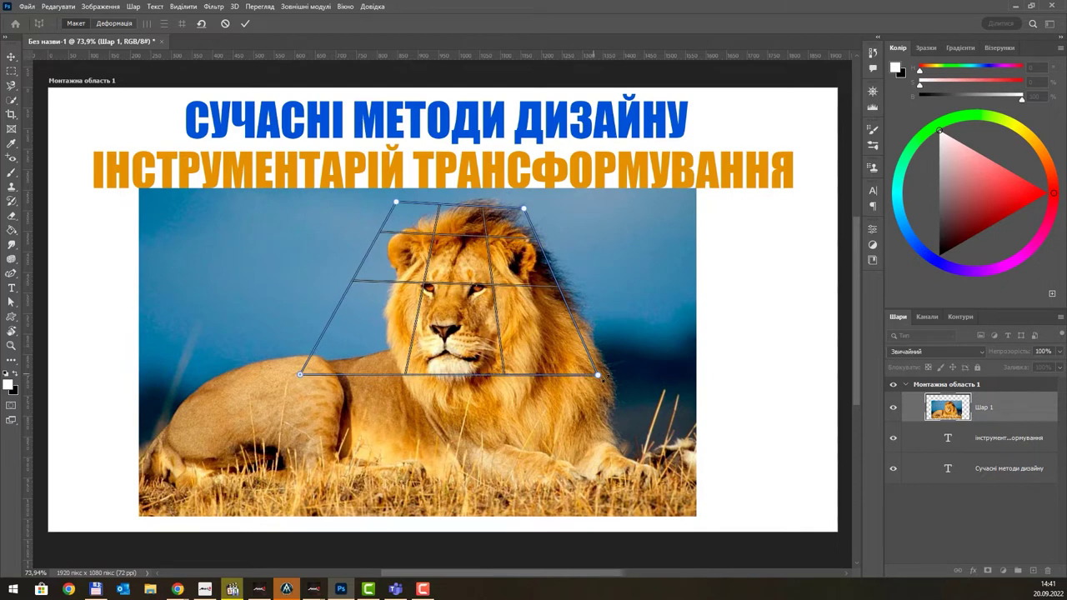
left_click_drag(597, 374, 658, 391)
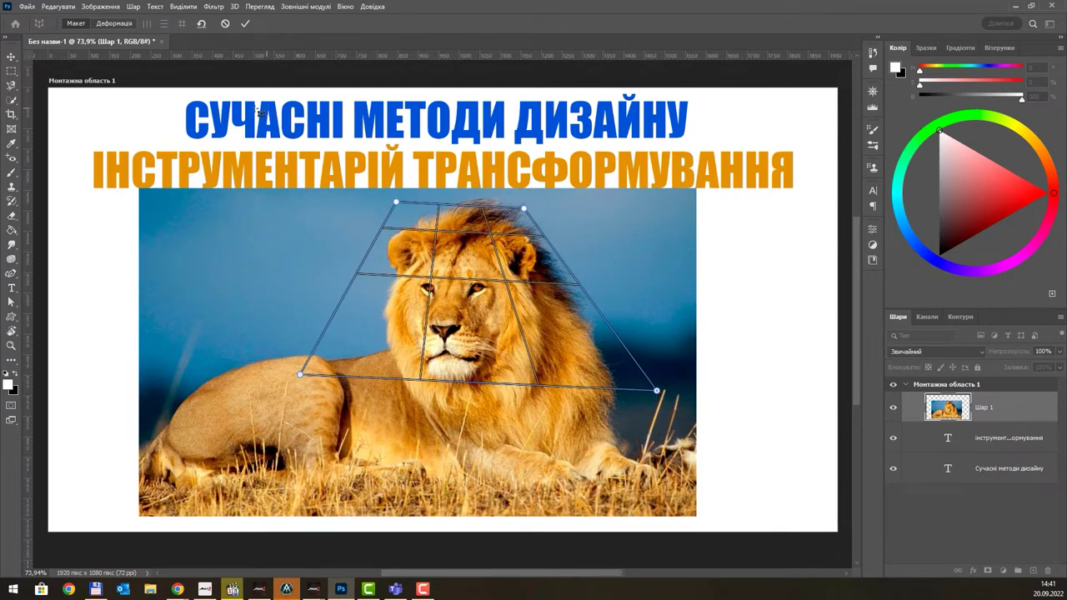
- Test-skew the photo by dragging the plane's top-right pin in Warp mode, then return to Layout
left_click(114, 23)
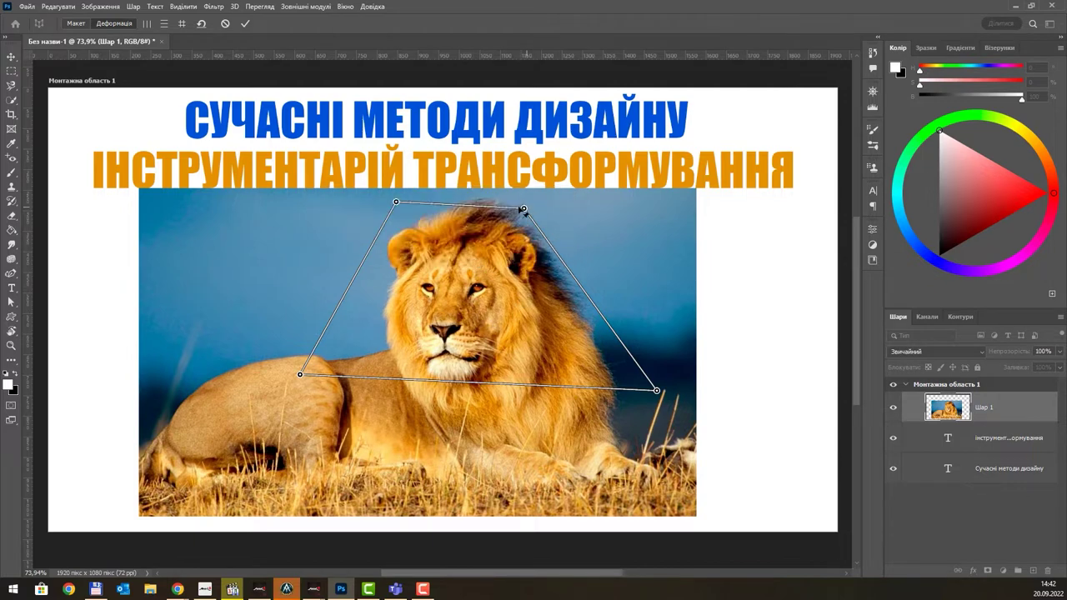
mouse_move(525, 210)
left_mouse_down()
mouse_move(554, 202)
mouse_move(634, 214)
left_mouse_up()
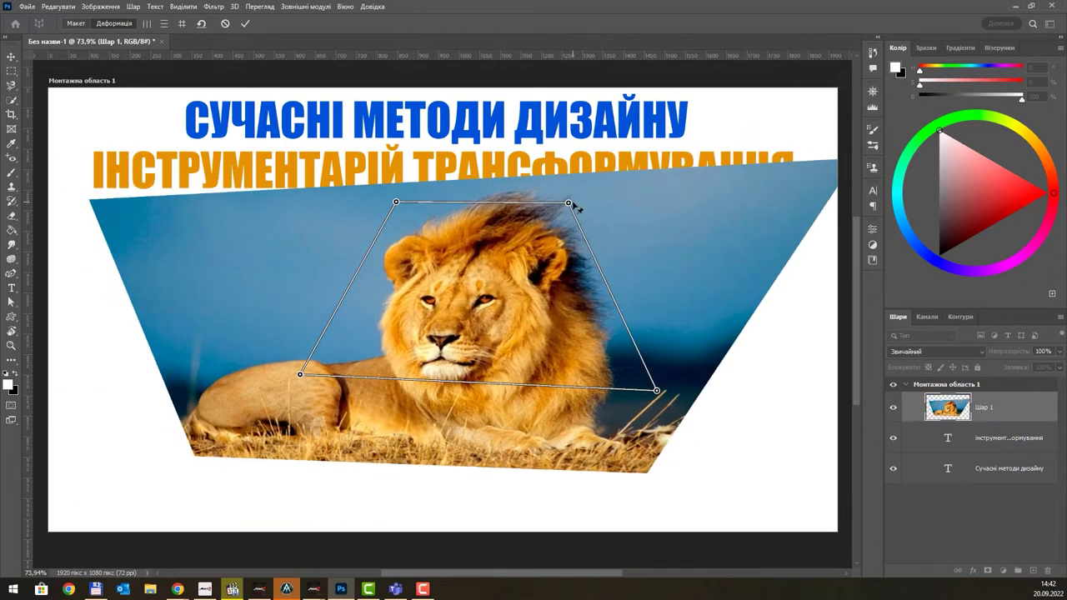
left_click_drag(632, 215, 575, 206)
left_click(72, 25)
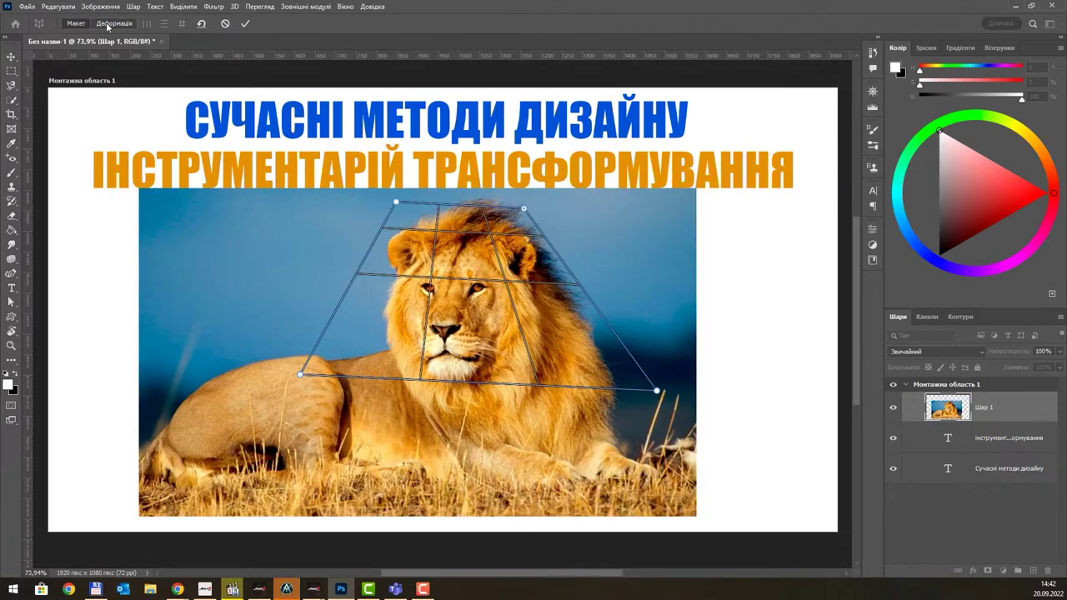
- Readjust the plane's left corners, apply the perspective warp, then undo it
left_click(108, 24)
left_click(73, 25)
left_click_drag(396, 202, 337, 244)
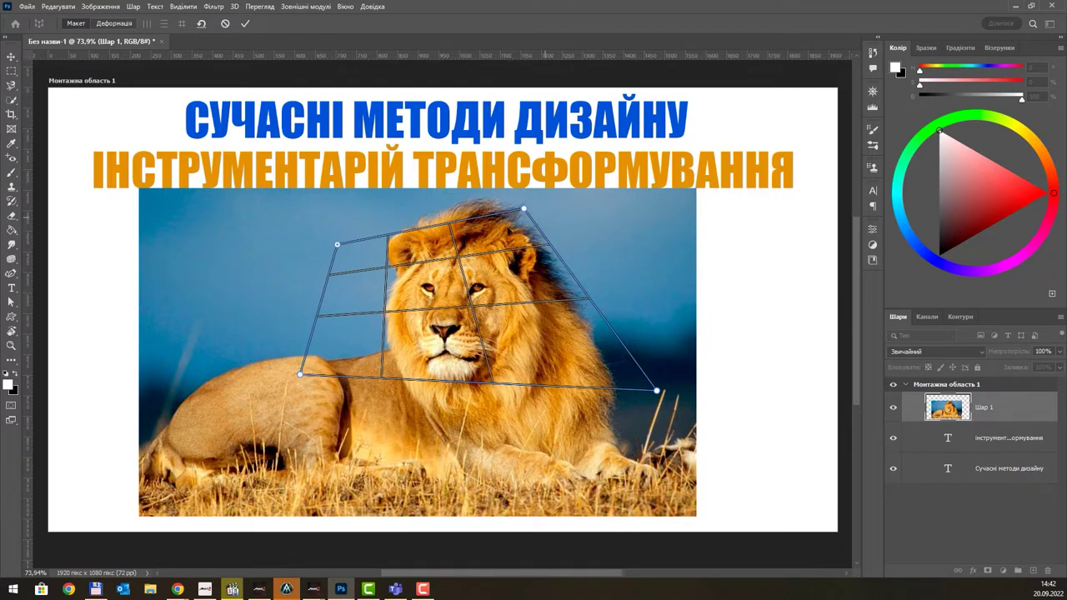
left_click_drag(300, 375, 408, 376)
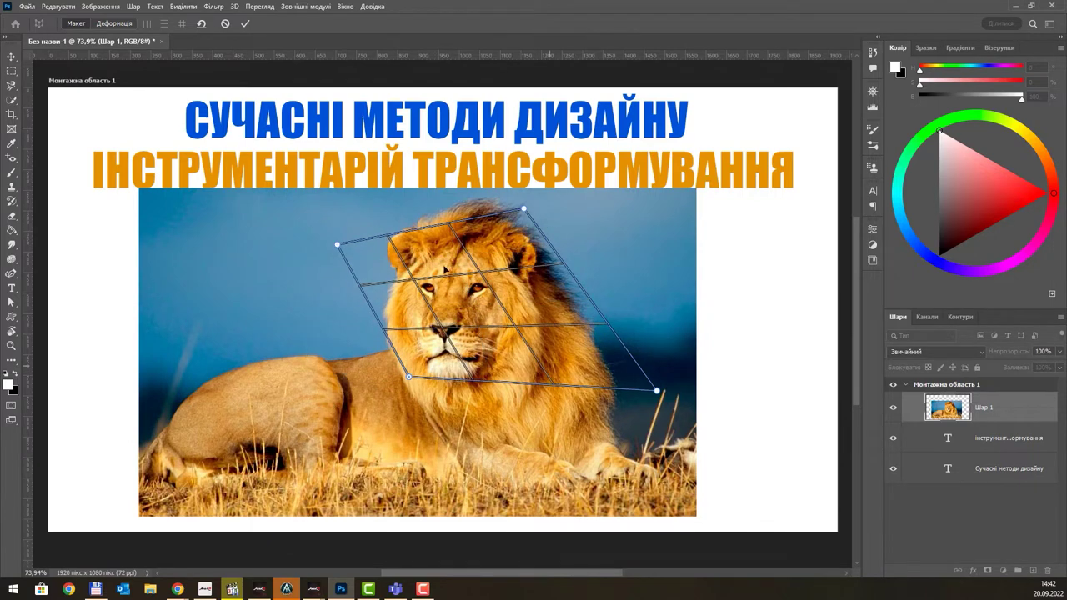
left_click(115, 24)
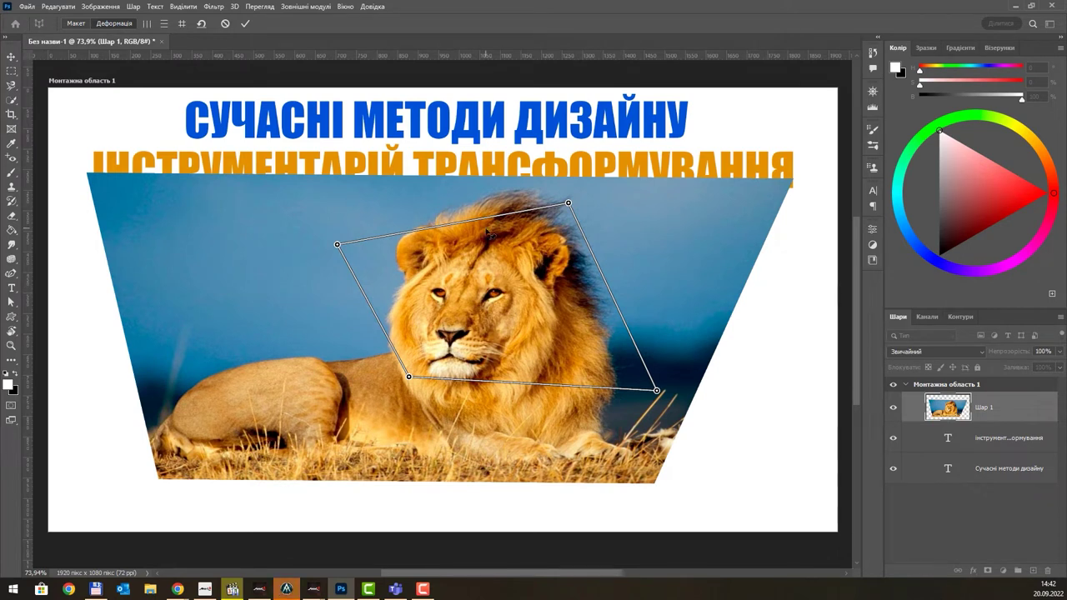
left_click(245, 23)
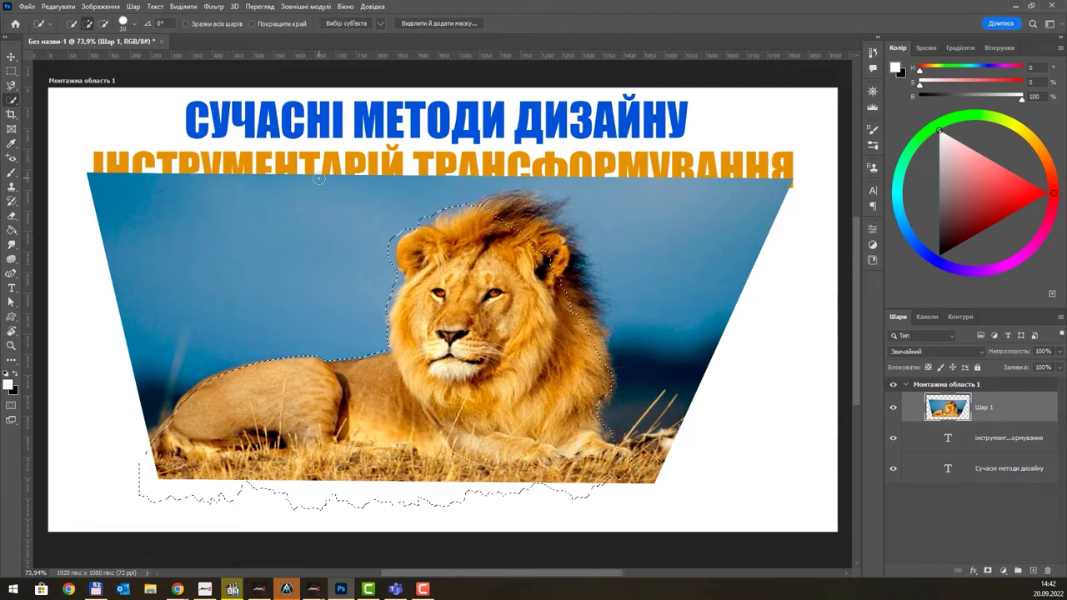
key("ctrl+z")
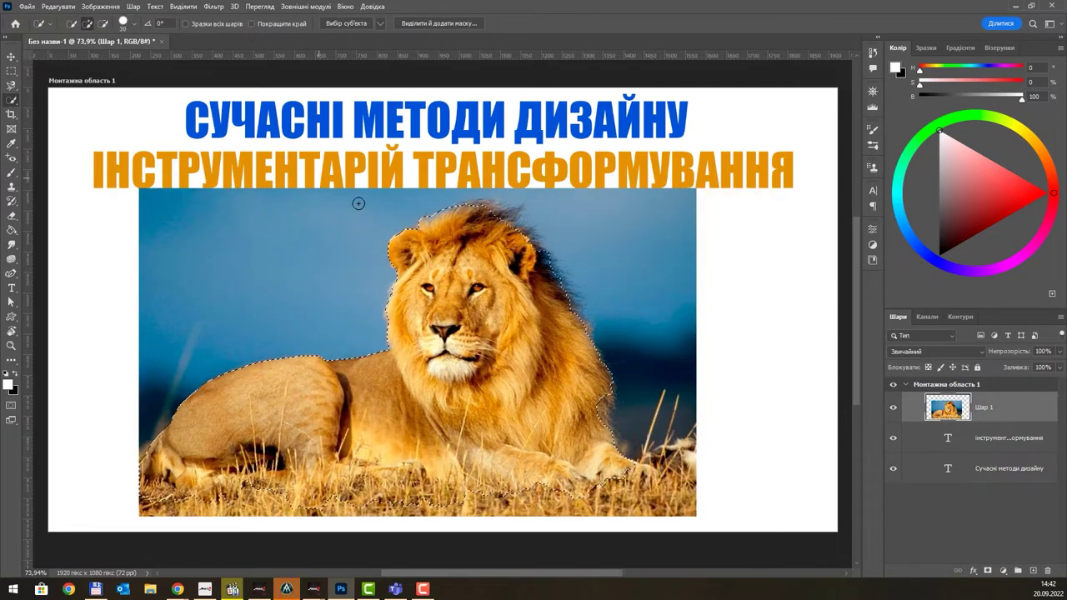
- Clear the selection around the liquified lion, leaving the plain lion photo unselected
left_click(59, 6)
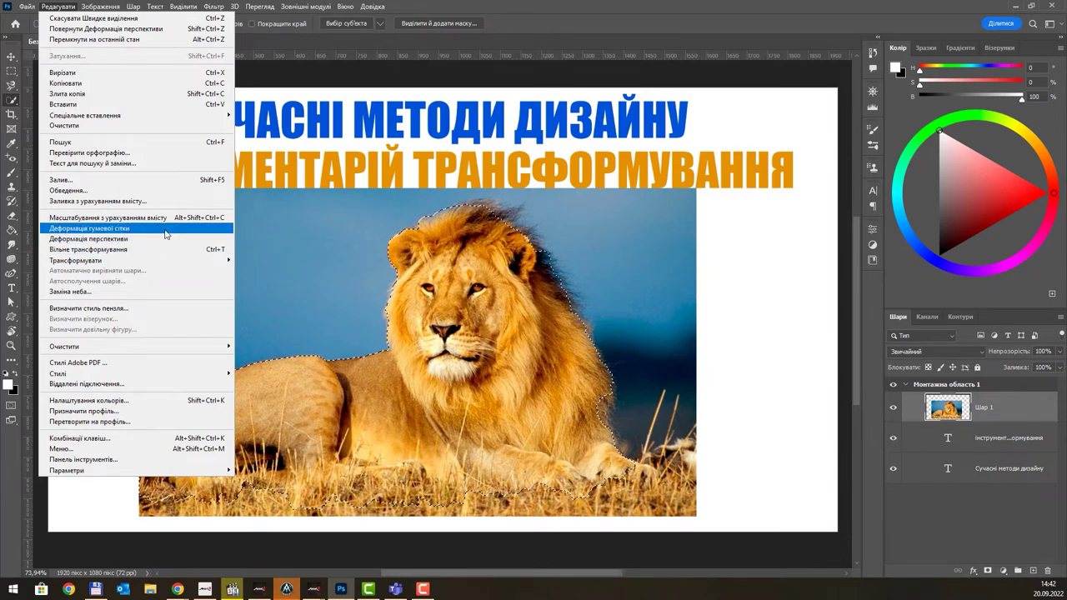
key("Escape")
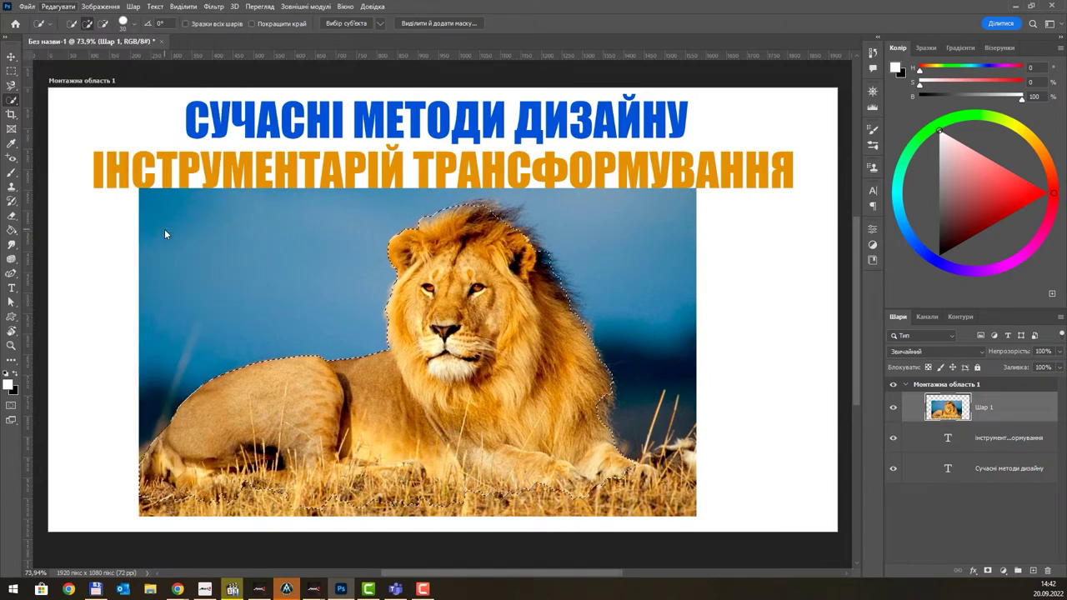
key("ctrl+d")
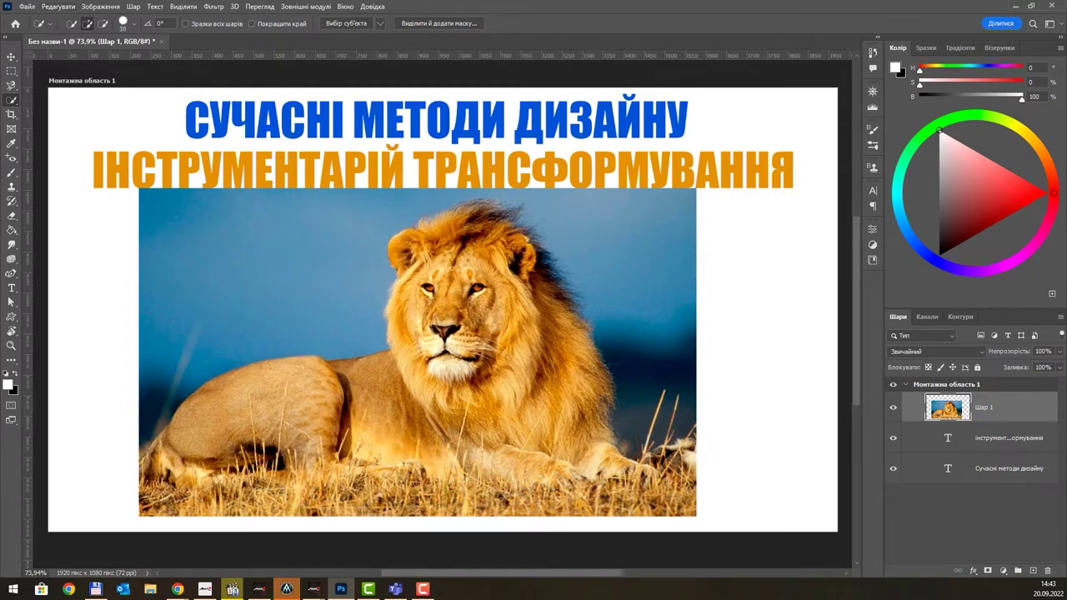
left_click(178, 589)
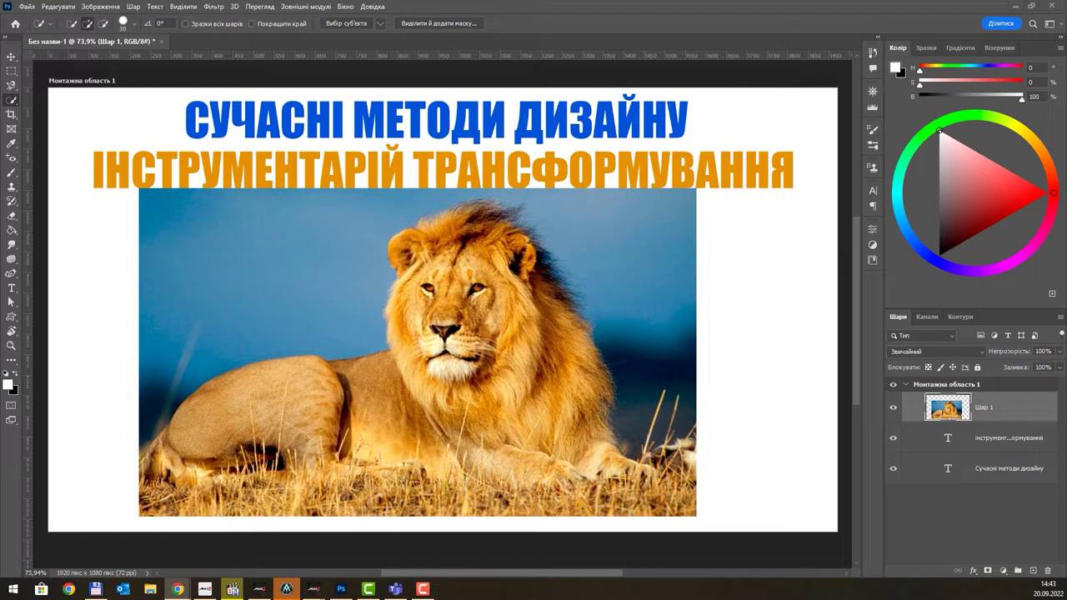
- Hide the lion layer and paste the woman photo, moving it below the blue title
left_click(893, 407)
key("ctrl+v")
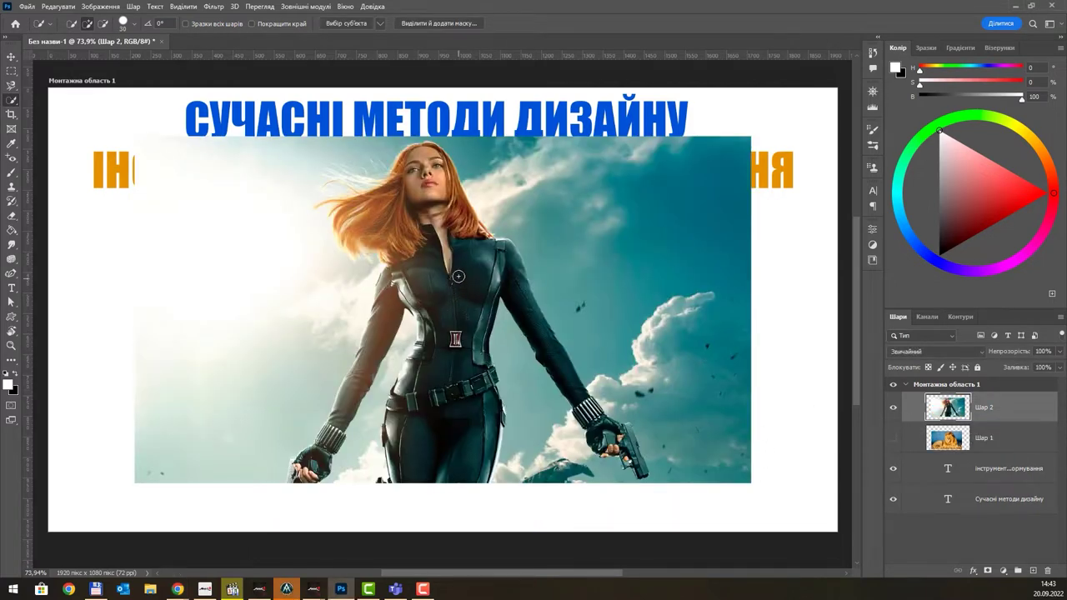
key("v")
left_click_drag(488, 239, 489, 285)
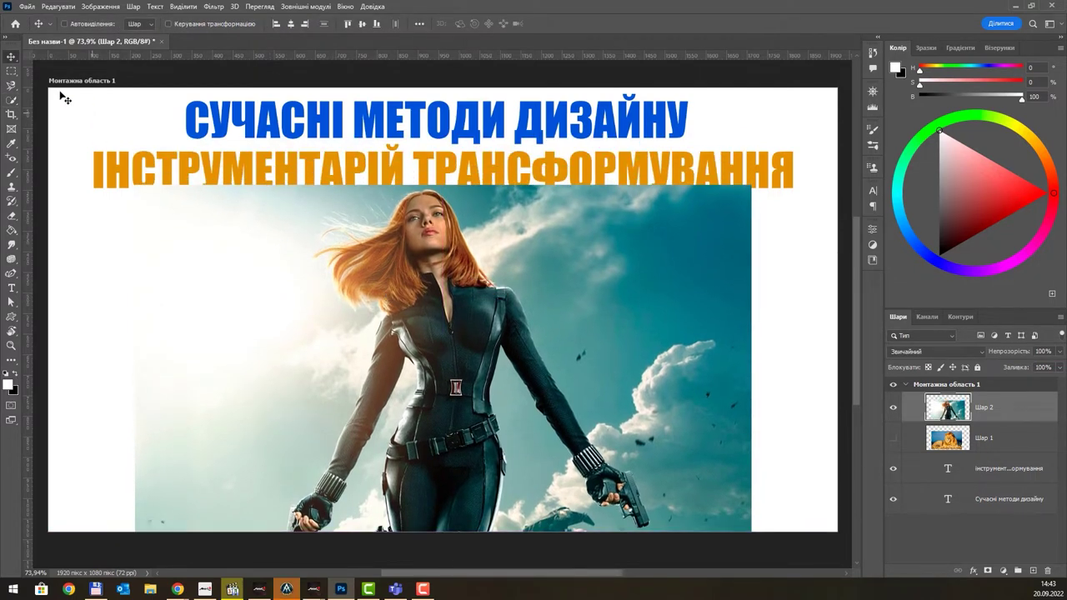
- Select the woman's body, arms, head and hair with the Quick Selection tool
left_click(11, 100)
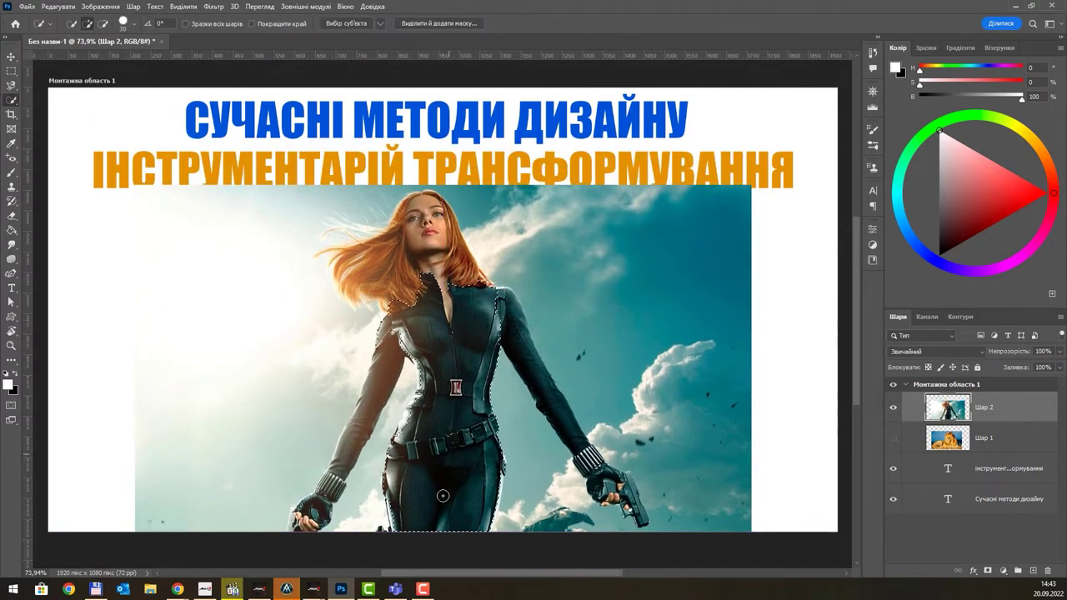
mouse_move(450, 446)
left_mouse_down()
mouse_move(388, 372)
mouse_move(315, 497)
left_mouse_up()
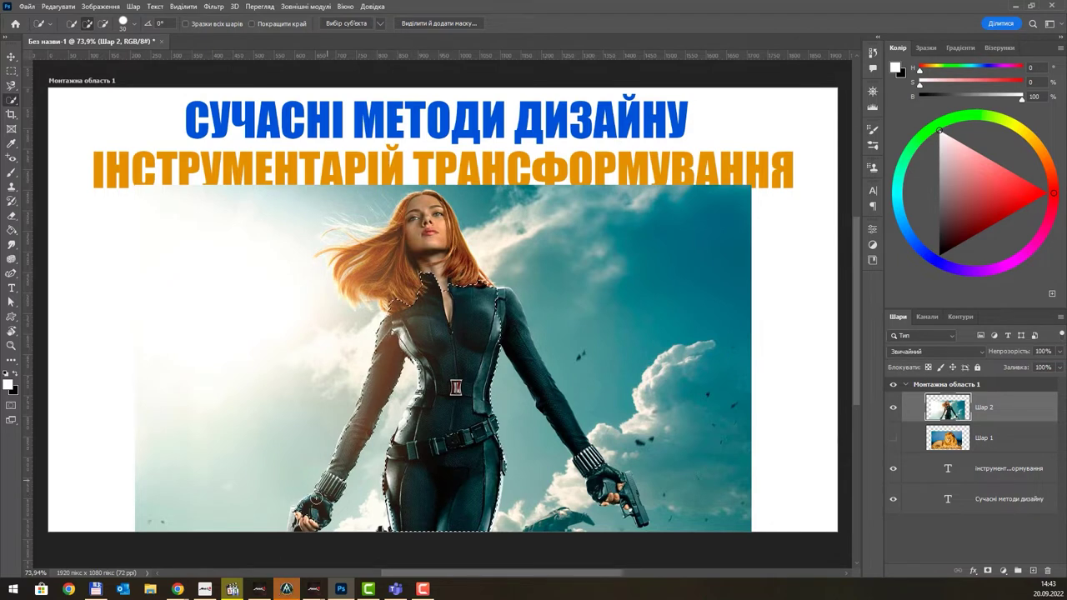
mouse_move(571, 434)
left_mouse_down()
mouse_move(480, 272)
mouse_move(406, 229)
mouse_move(377, 276)
left_mouse_up()
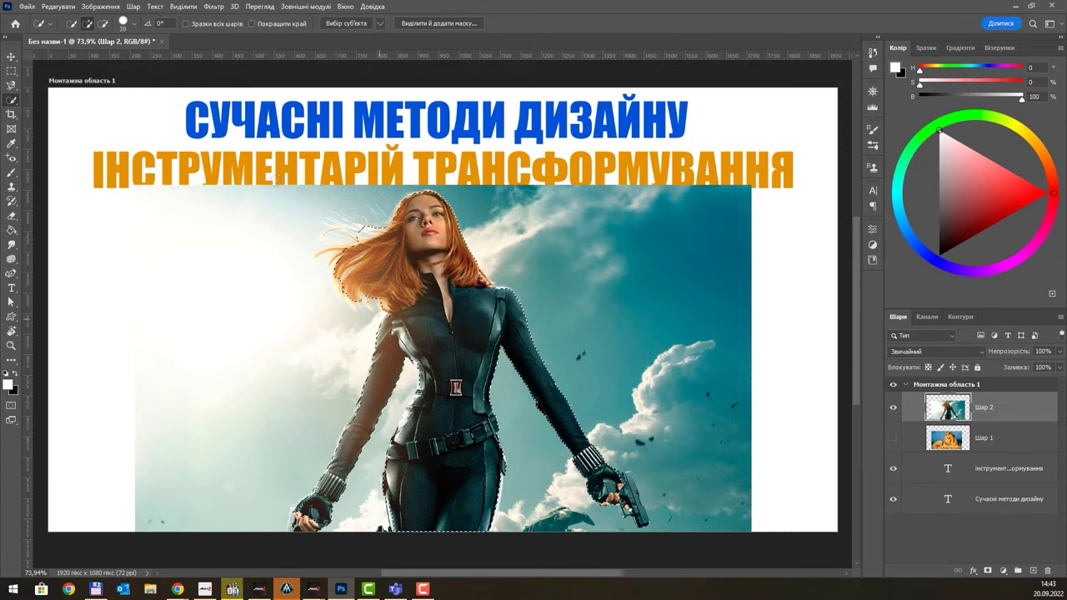
left_click(58, 7)
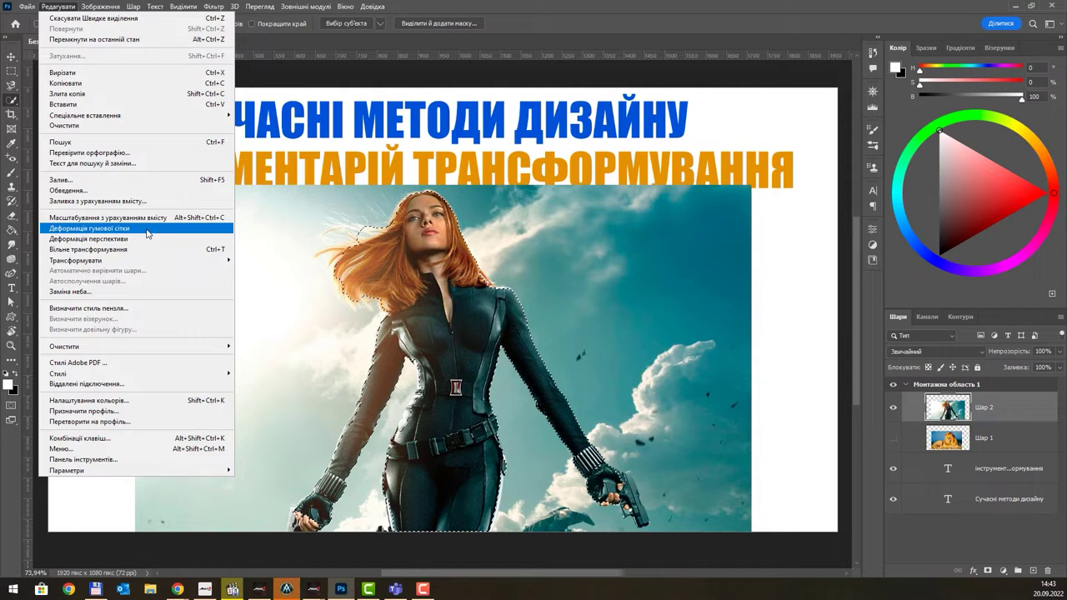
- Start Edit > Puppet Warp (Деформація гумової сітки) on the selected woman
left_click(567, 12)
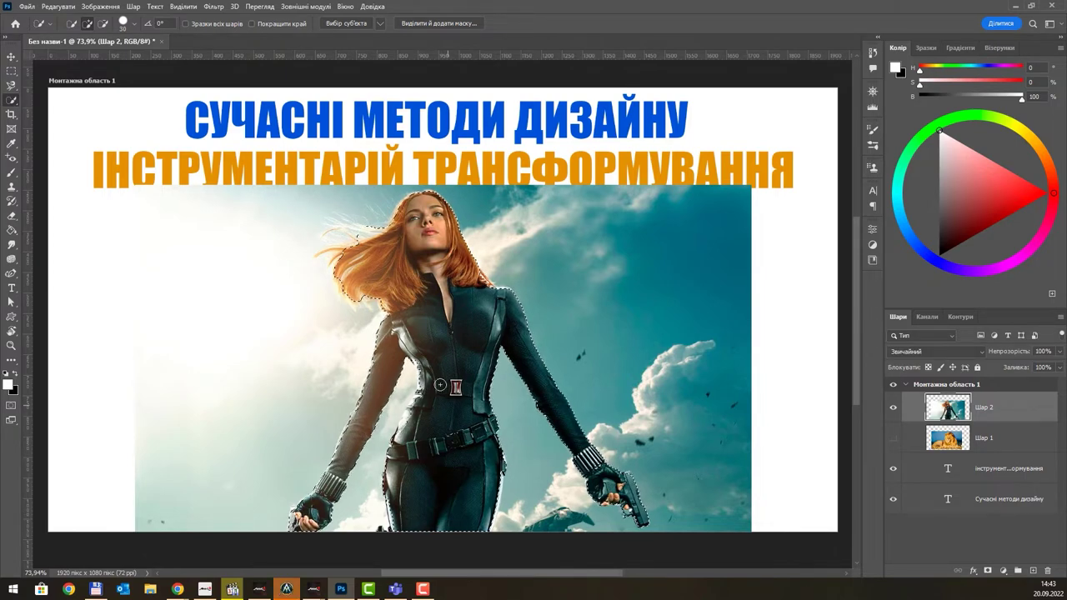
left_click(55, 6)
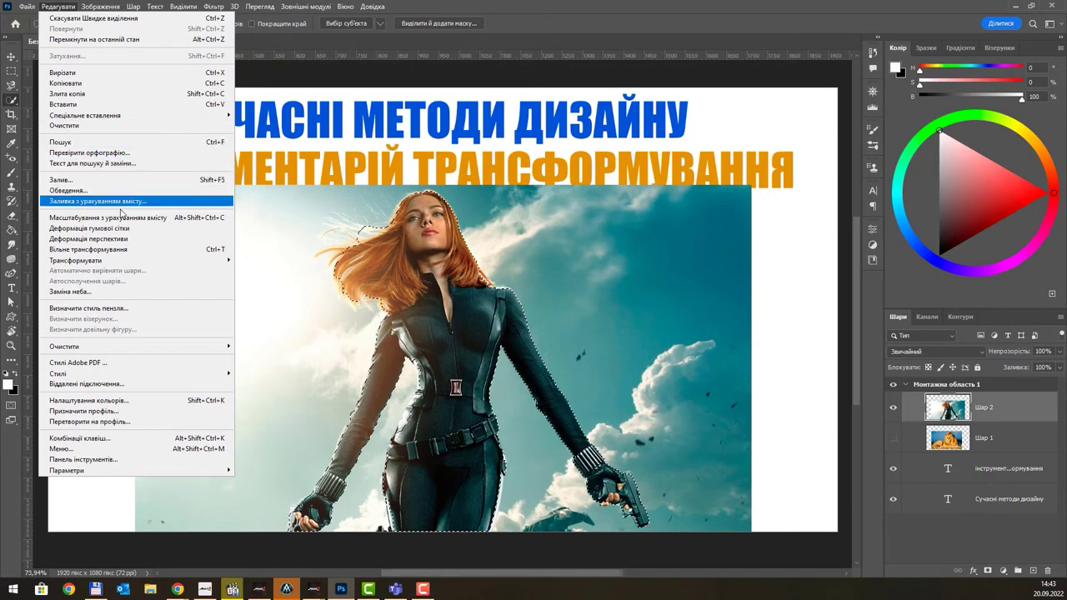
left_click(118, 227)
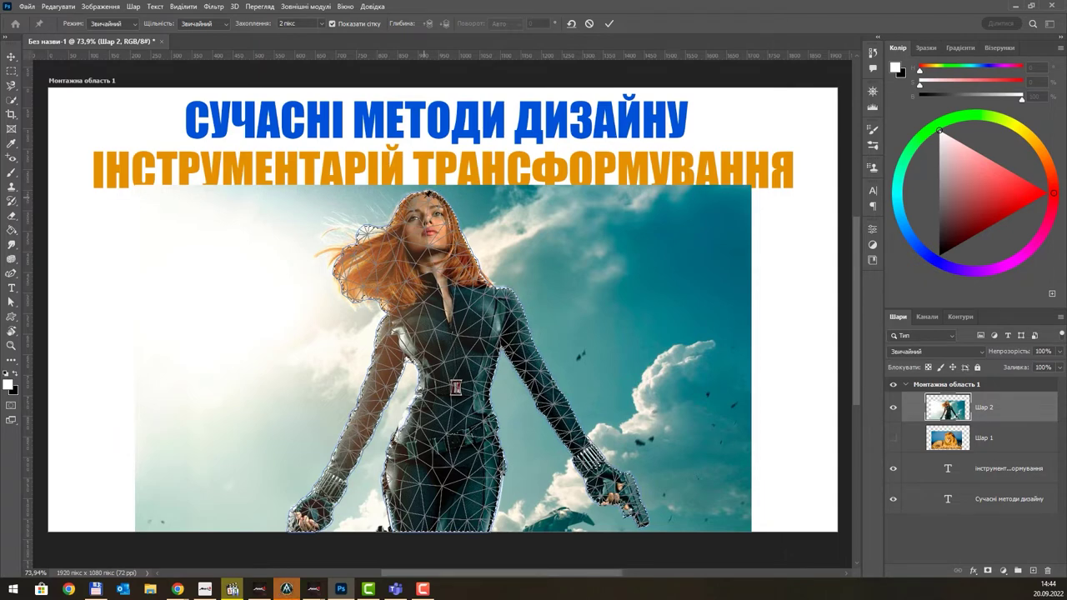
- Pin the woman's head, chest, shoulder, belt, both arms and left hand on the mesh
left_click(423, 190)
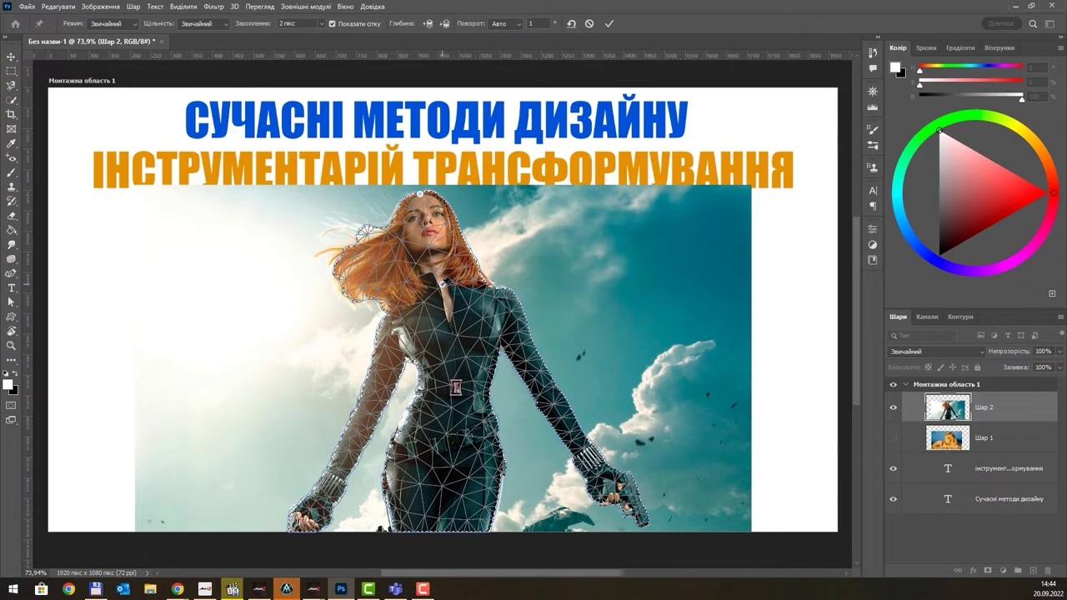
left_click(443, 284)
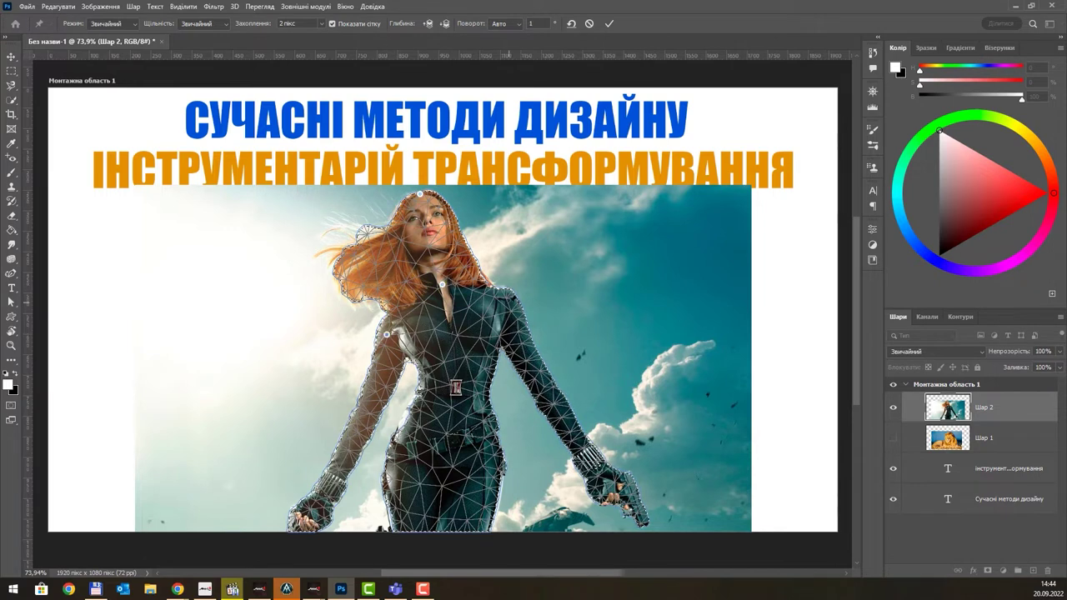
left_click(508, 302)
left_click(448, 406)
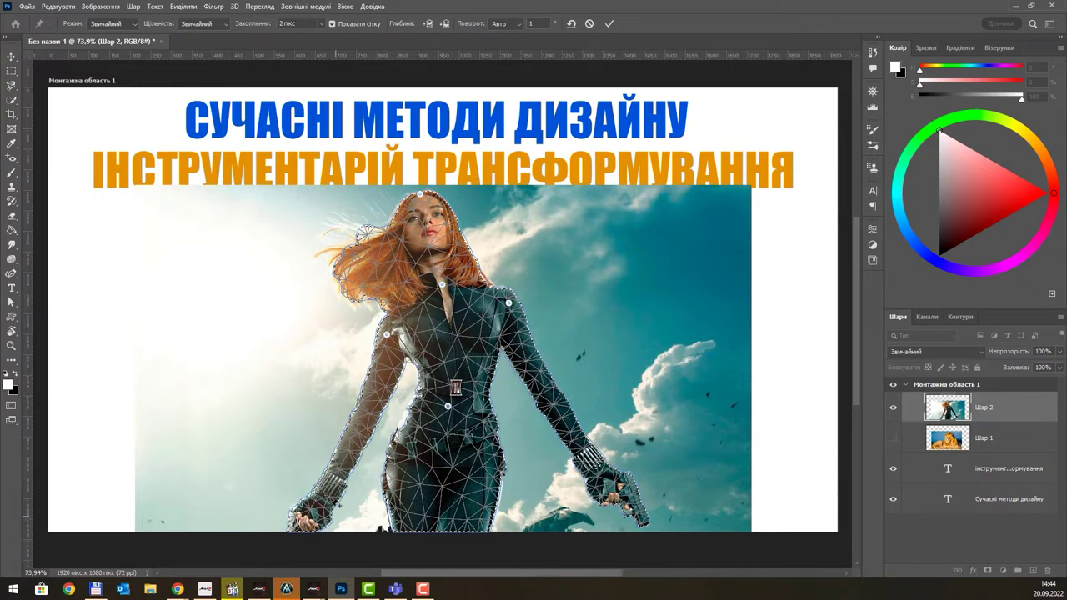
left_click(365, 406)
left_click(550, 397)
left_click(307, 517)
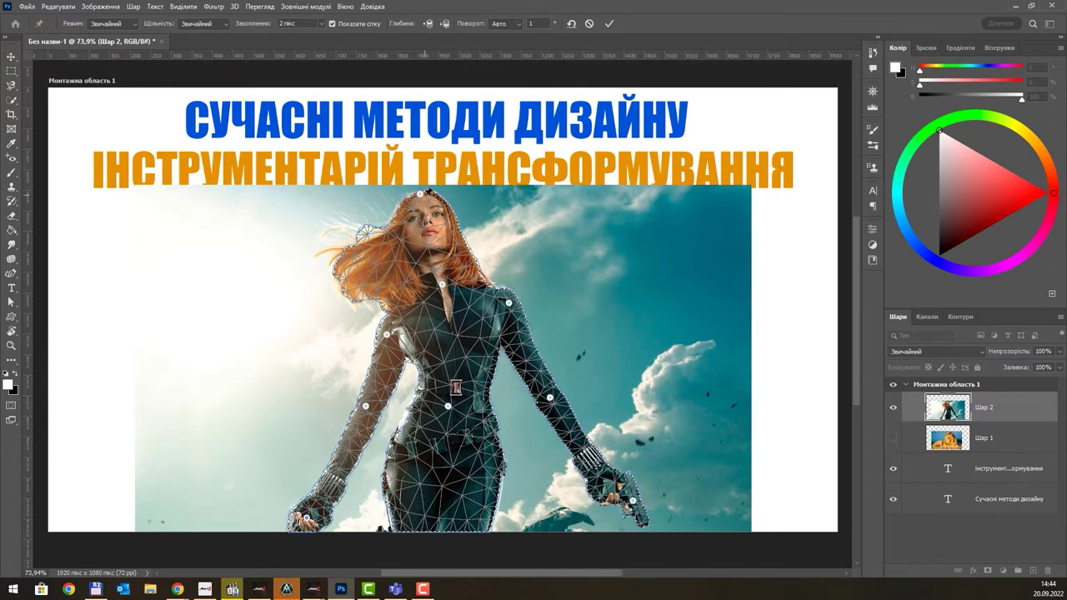
- Drag the pins to raise both arms, bend the elbows, and tilt the head left
mouse_move(427, 191)
left_mouse_down()
mouse_move(398, 215)
mouse_move(454, 201)
left_mouse_up()
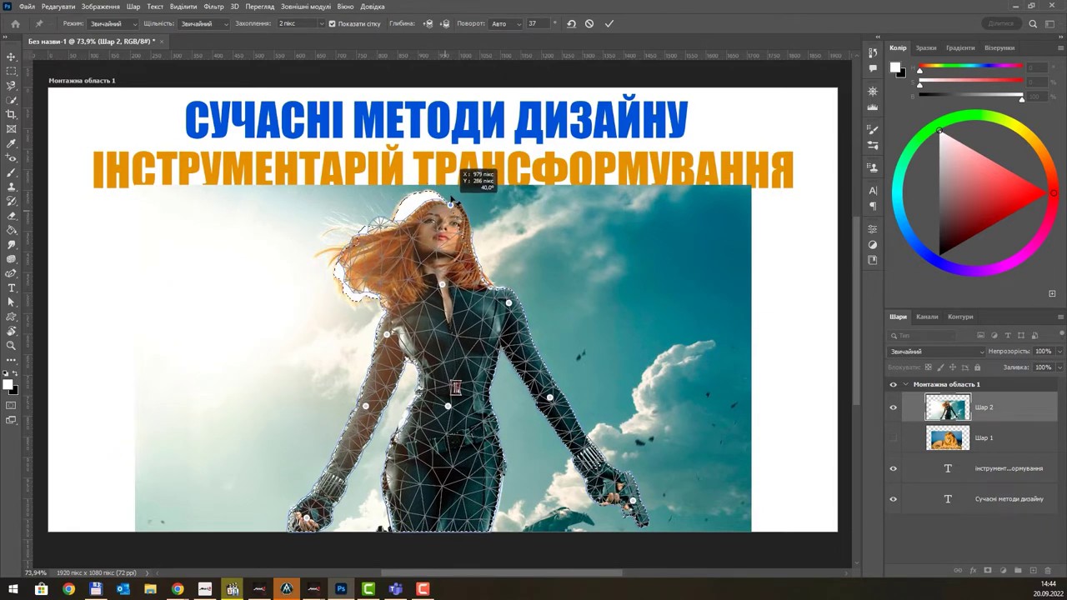
left_click_drag(451, 198, 454, 200)
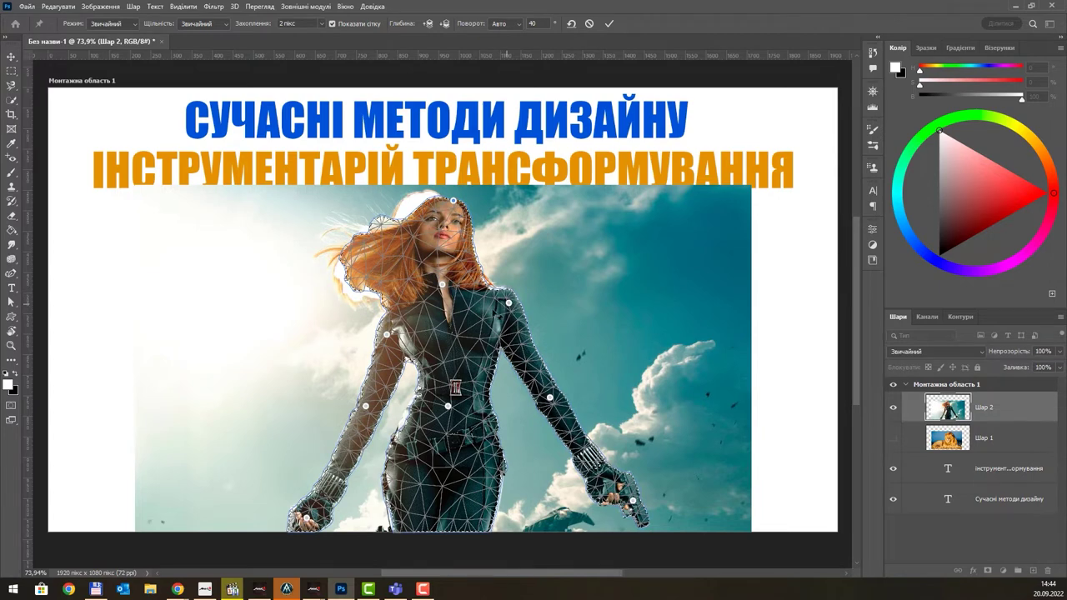
left_click_drag(508, 302, 490, 306)
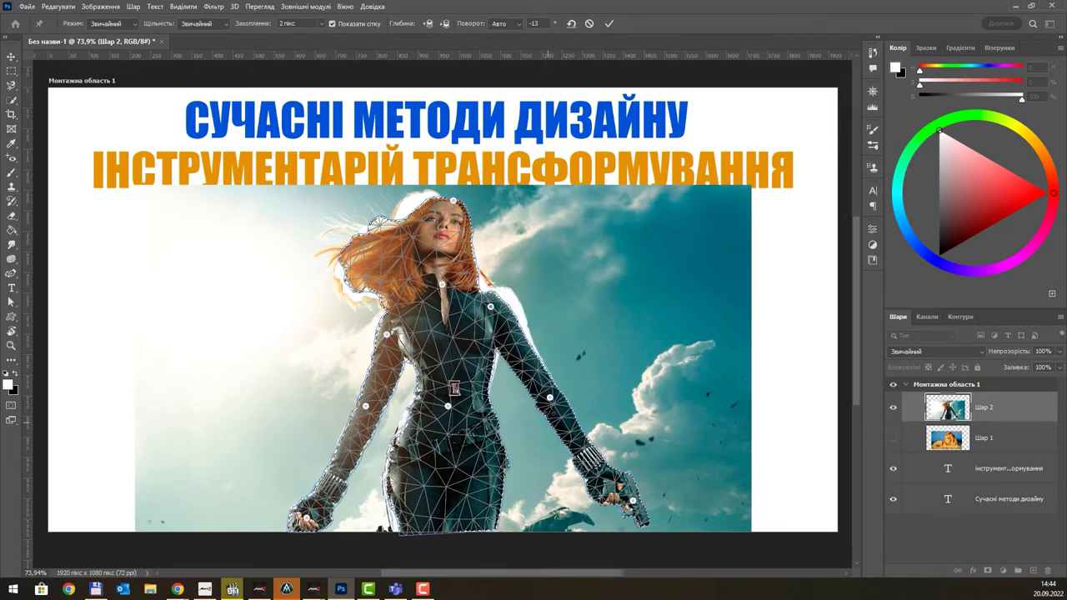
left_click_drag(632, 501, 624, 293)
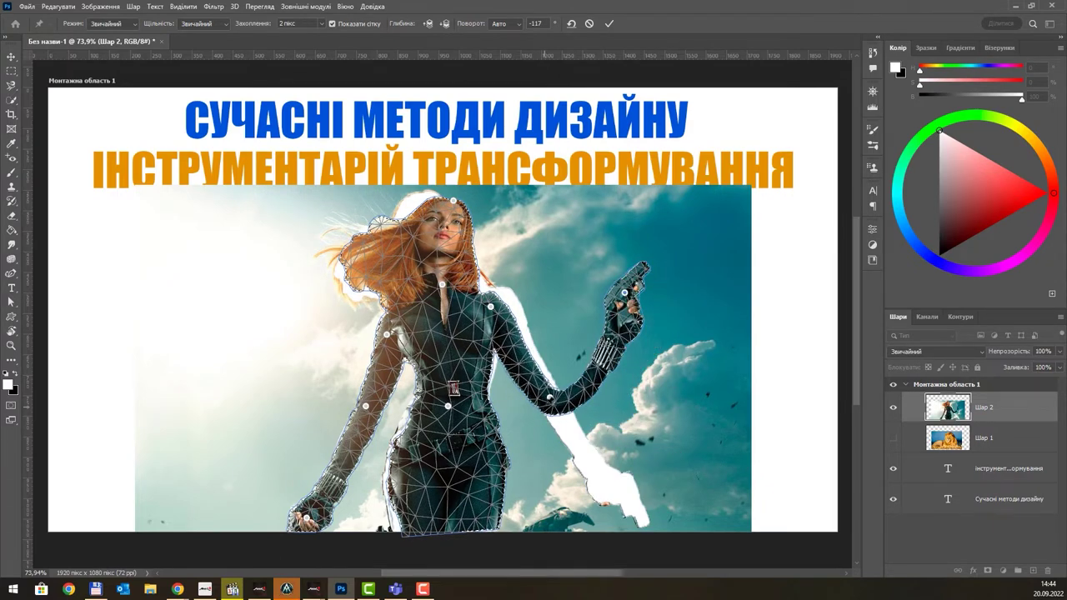
left_click_drag(550, 399, 536, 385)
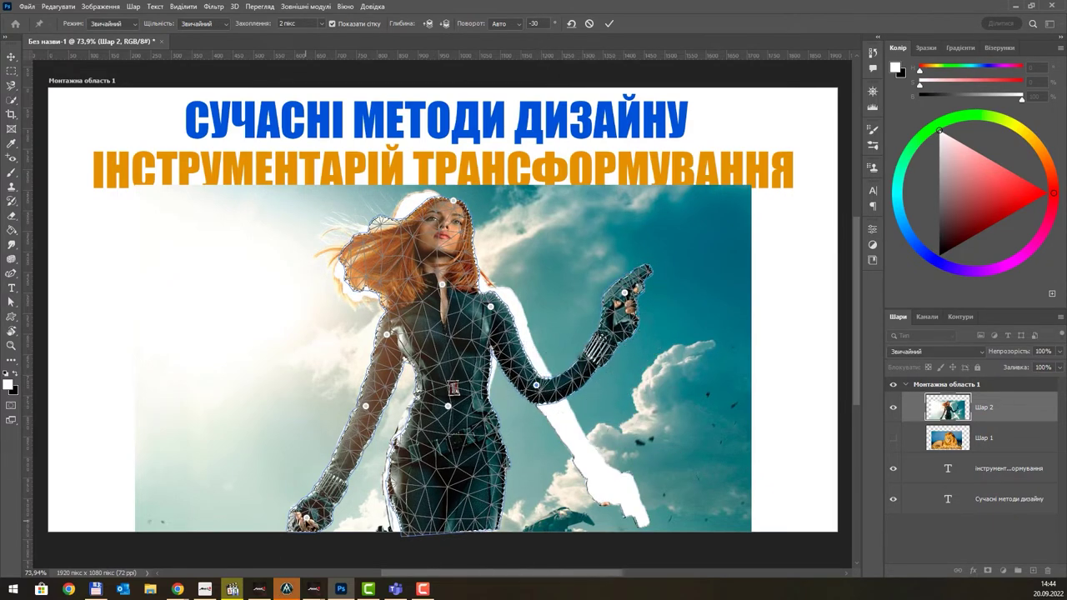
left_click_drag(306, 519, 250, 340)
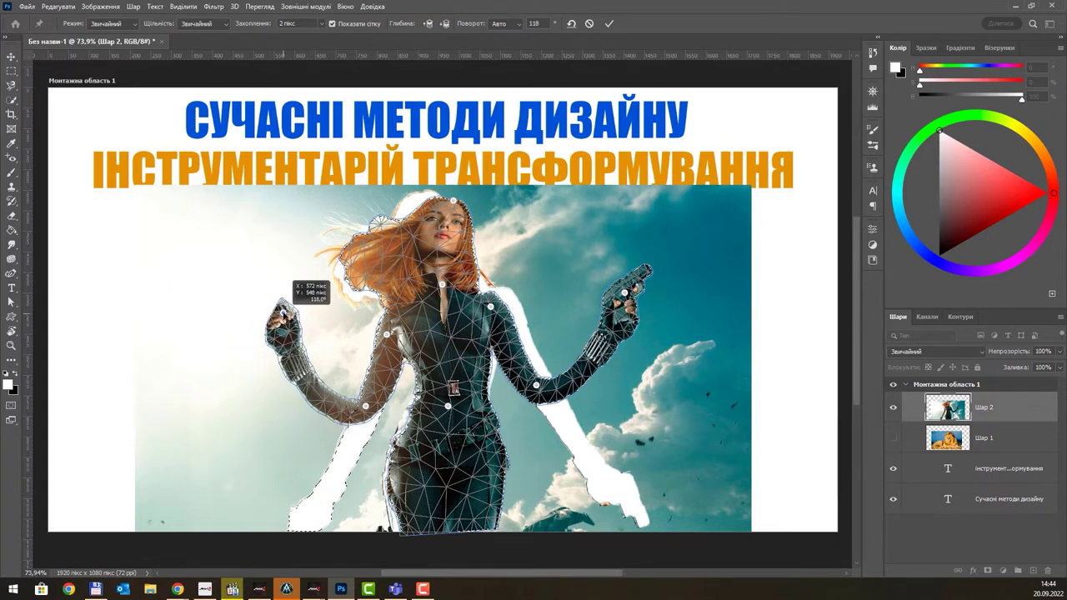
left_click_drag(250, 340, 283, 312)
left_click_drag(365, 406, 369, 401)
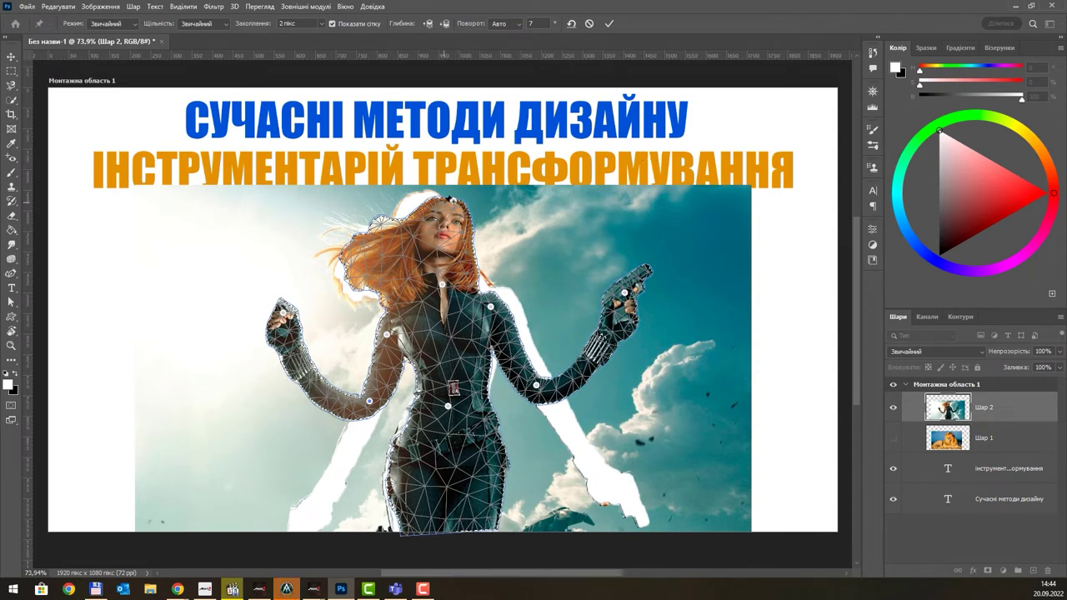
mouse_move(452, 200)
left_mouse_down()
mouse_move(394, 216)
mouse_move(425, 213)
mouse_move(426, 194)
left_mouse_up()
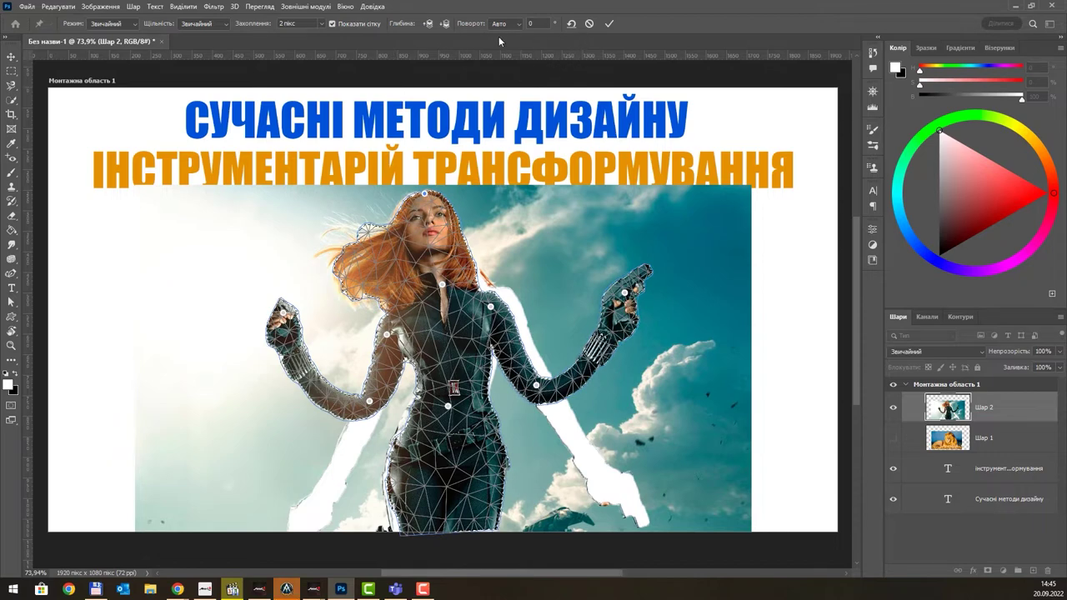
- Commit the puppet warp pose, then reload the woman's selection from the Шар 2 thumbnail
left_click(517, 24)
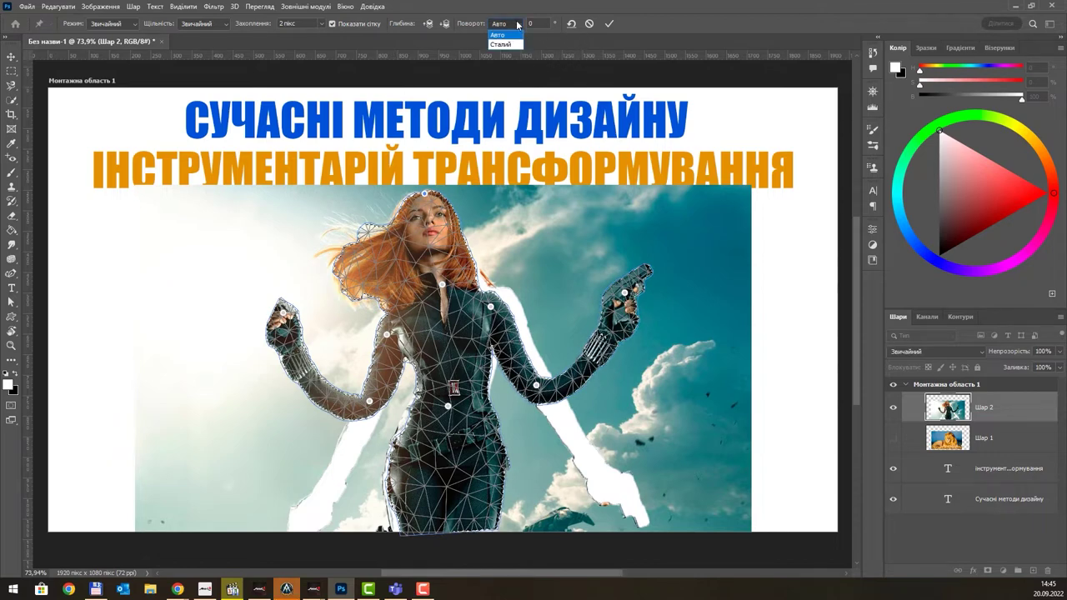
left_click(609, 25)
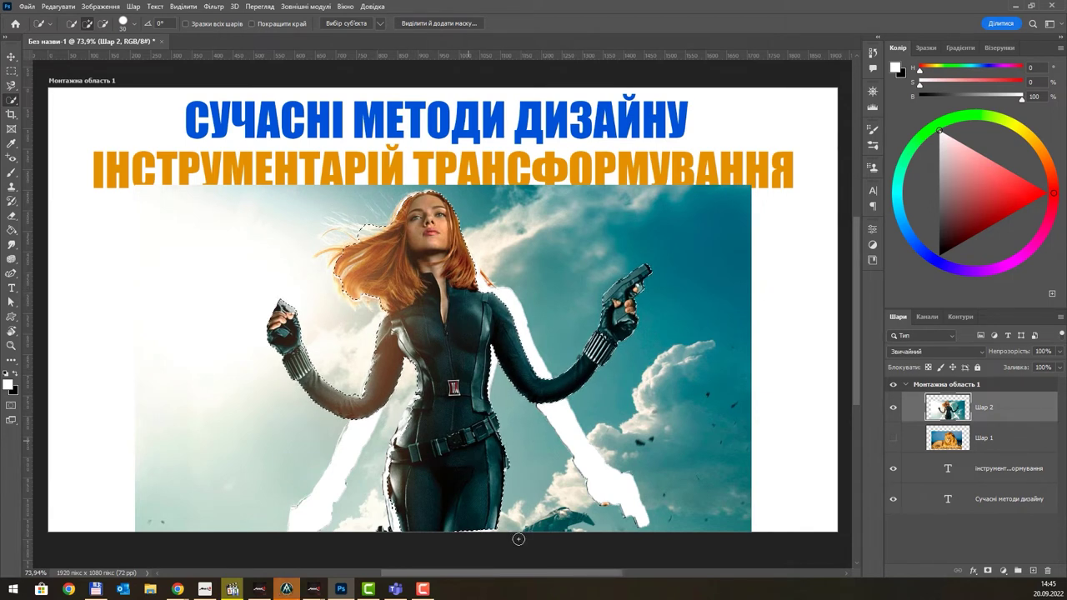
key("ctrl+d")
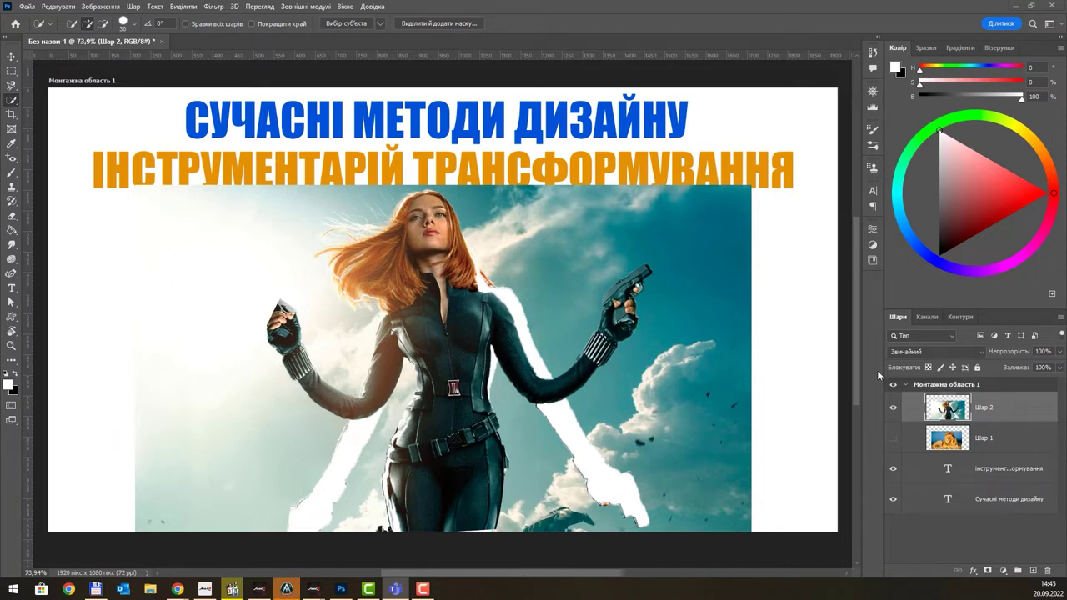
left_click(948, 408, "ctrl")
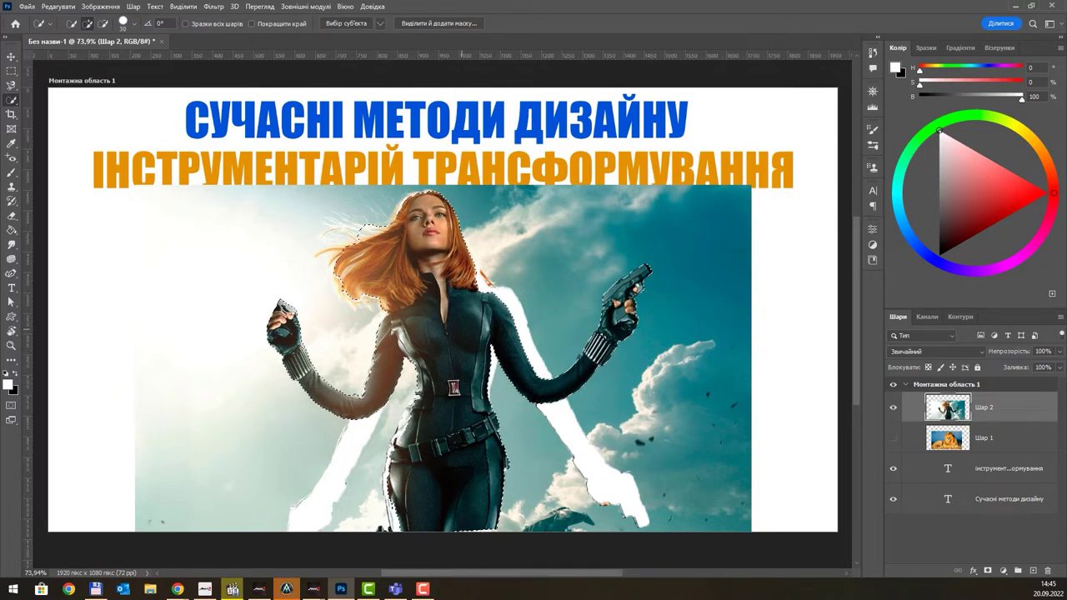
left_click(64, 11)
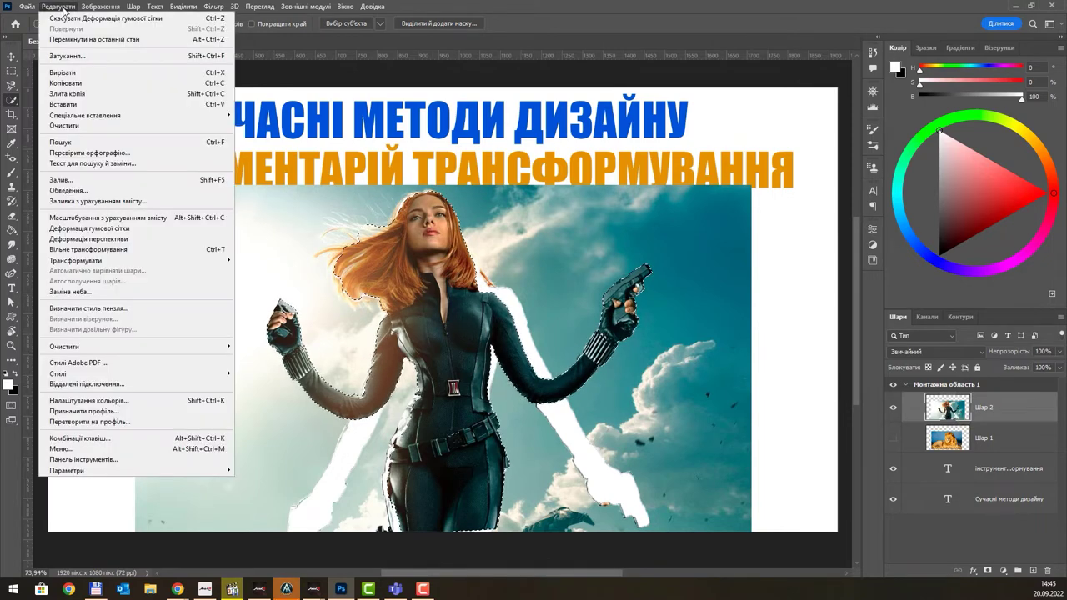
- Start a new Puppet Warp and pin the head, chest, shoulders, elbows, hands, forearm and belt
left_click(116, 228)
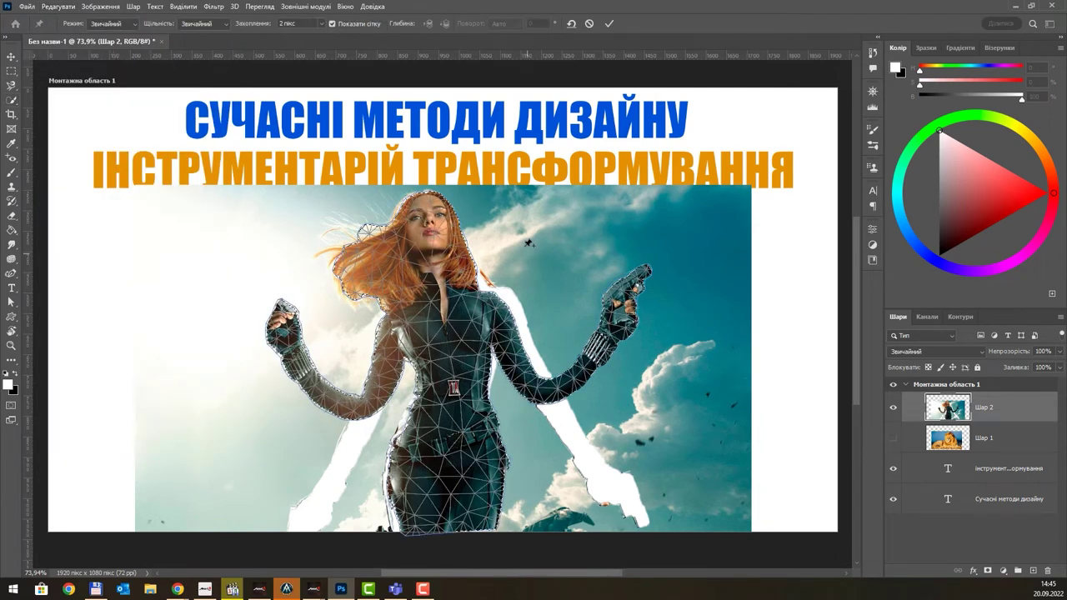
left_click(420, 198)
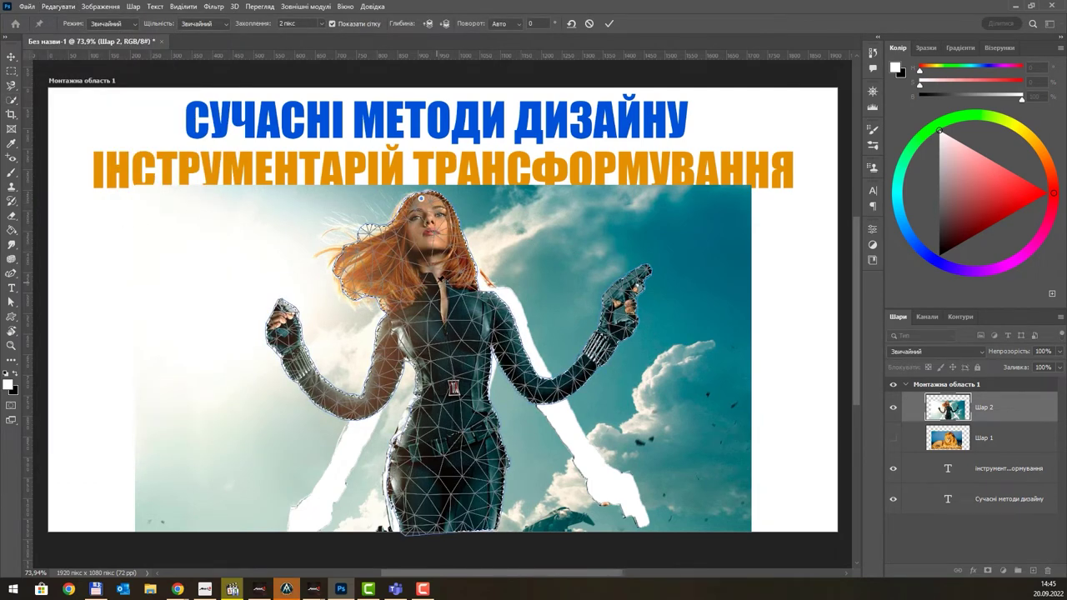
left_click(442, 277)
left_click(497, 306)
left_click(389, 329)
left_click(360, 405)
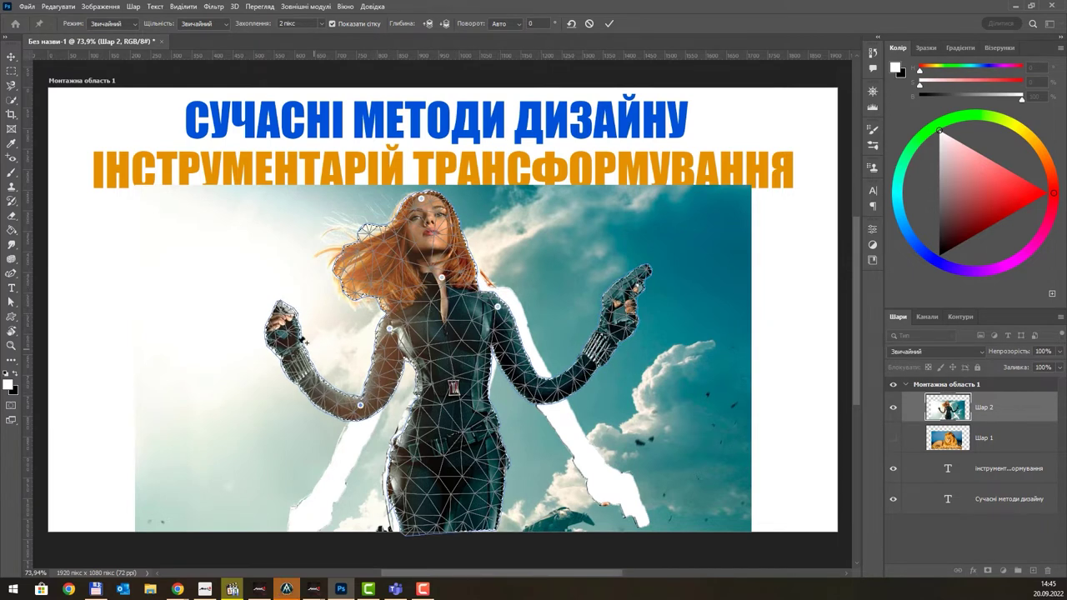
left_click(285, 319)
left_click(628, 287)
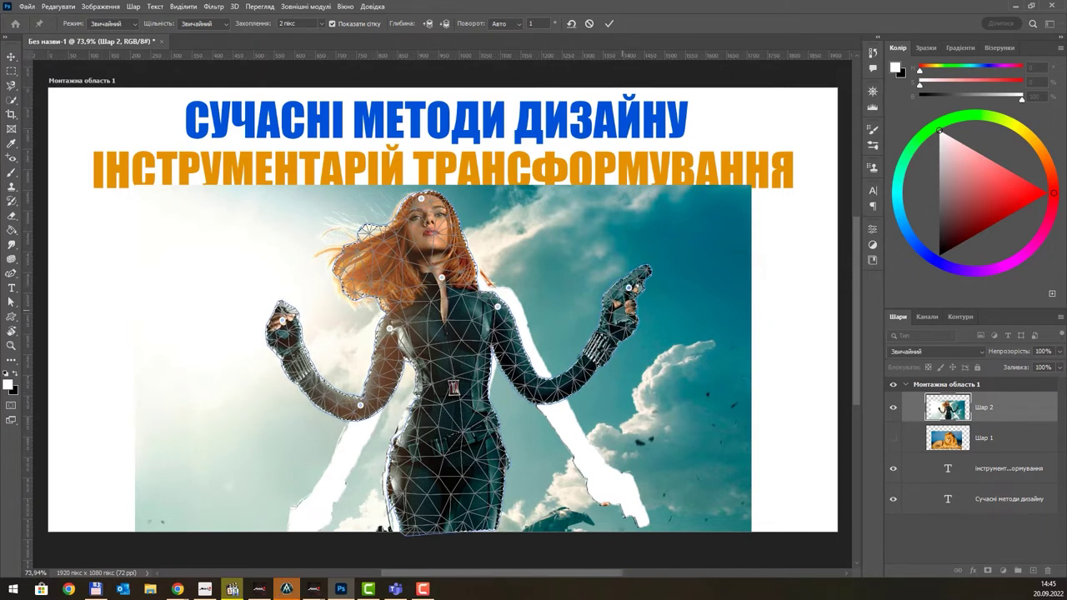
left_click(540, 391)
left_click(449, 434)
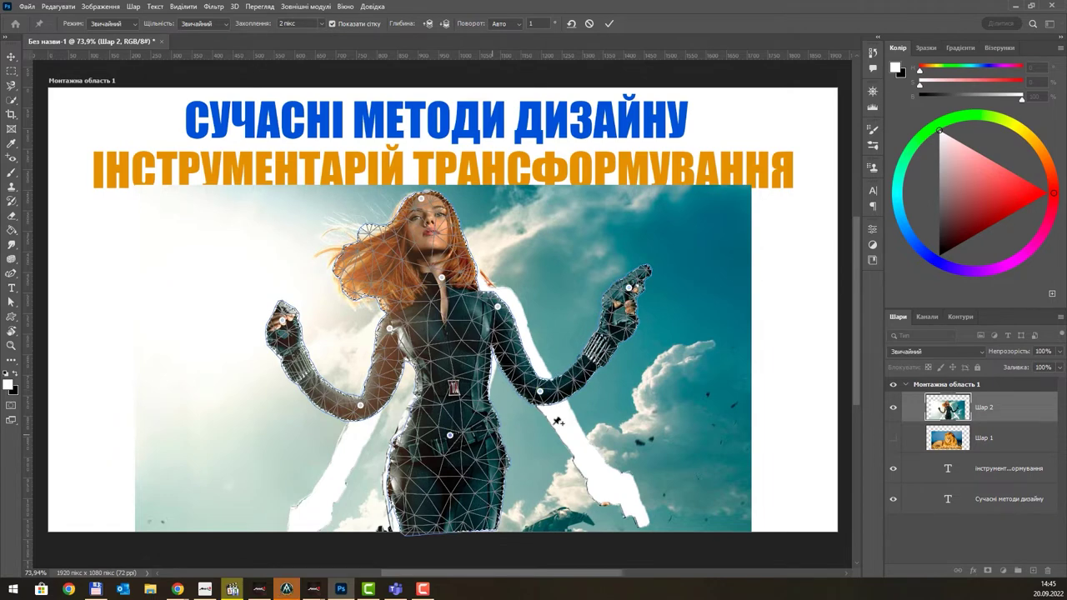
- Lower the gun hand and swing the left hand down and outward, then commit
left_click_drag(628, 287, 651, 337)
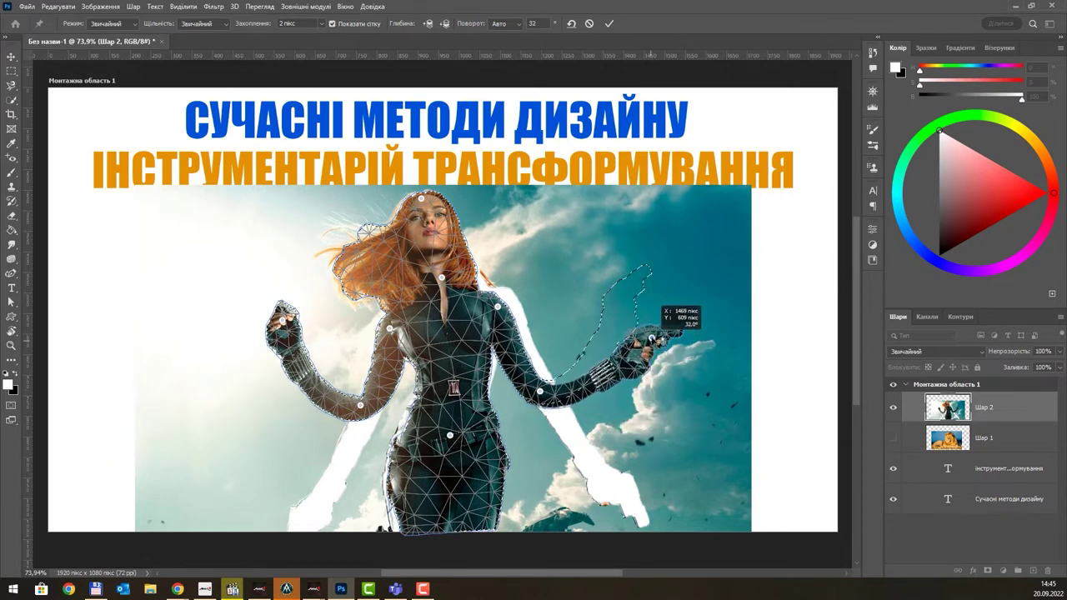
left_click_drag(284, 319, 226, 390)
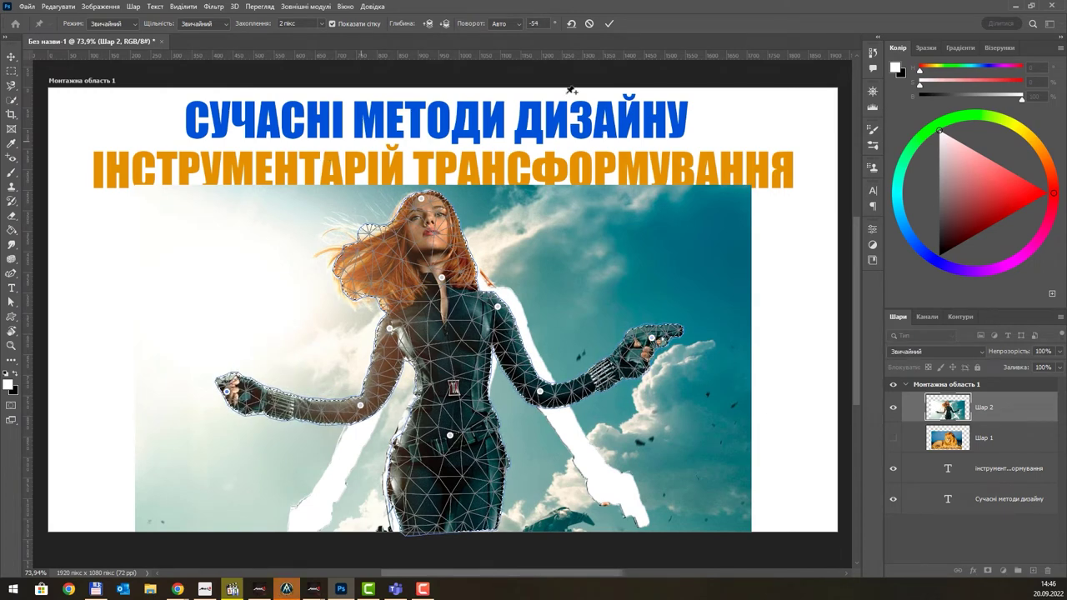
left_click(609, 24)
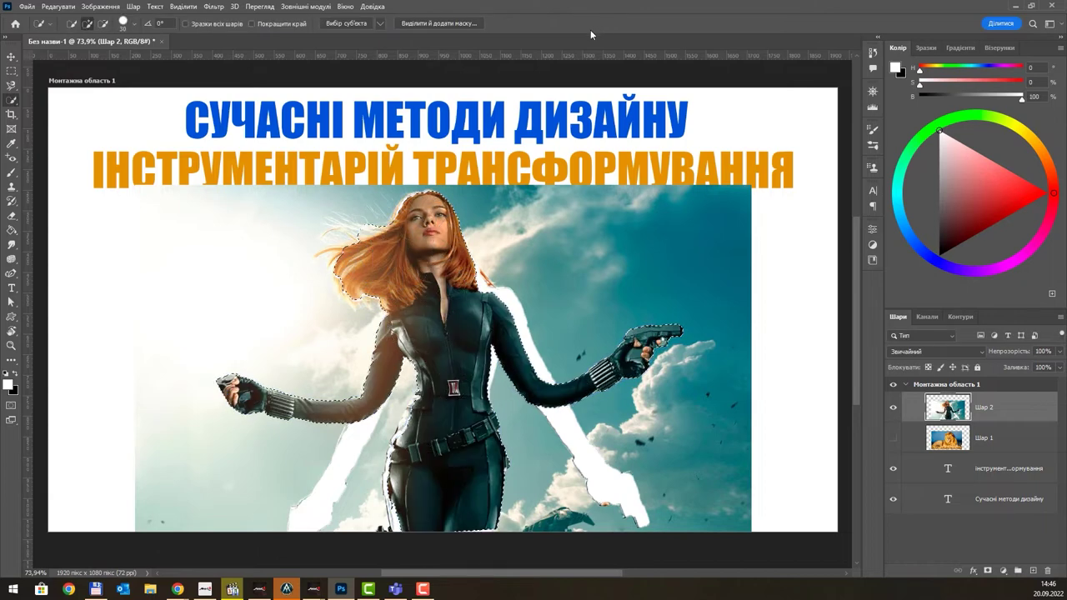
- Deselect the woman, restore her selection with undo, and hide the Шар 2 layer
left_click(58, 7)
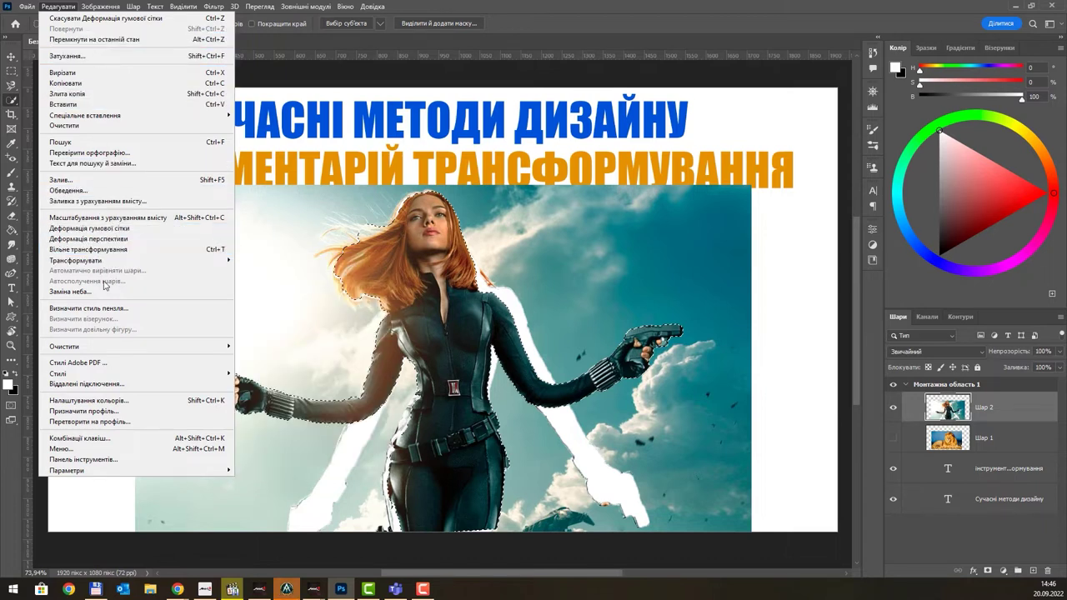
key("Escape")
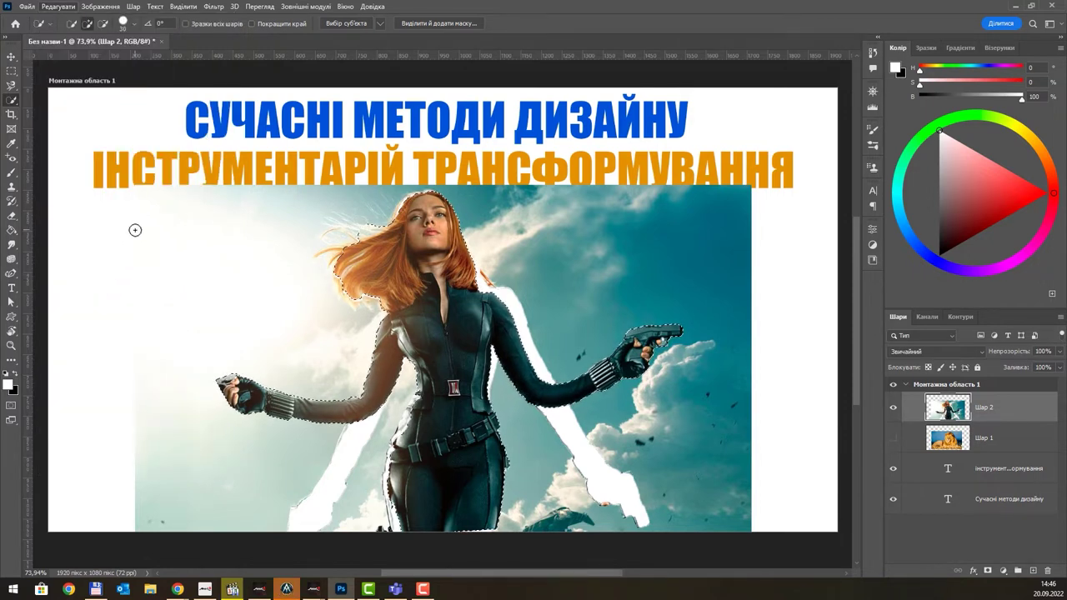
key("ctrl+d")
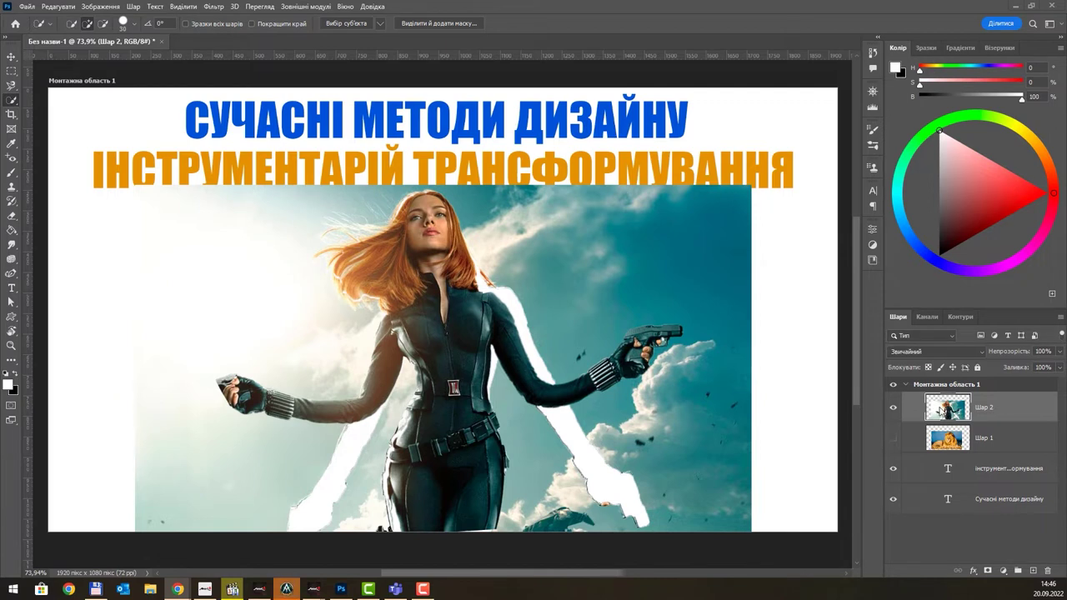
key("ctrl+z")
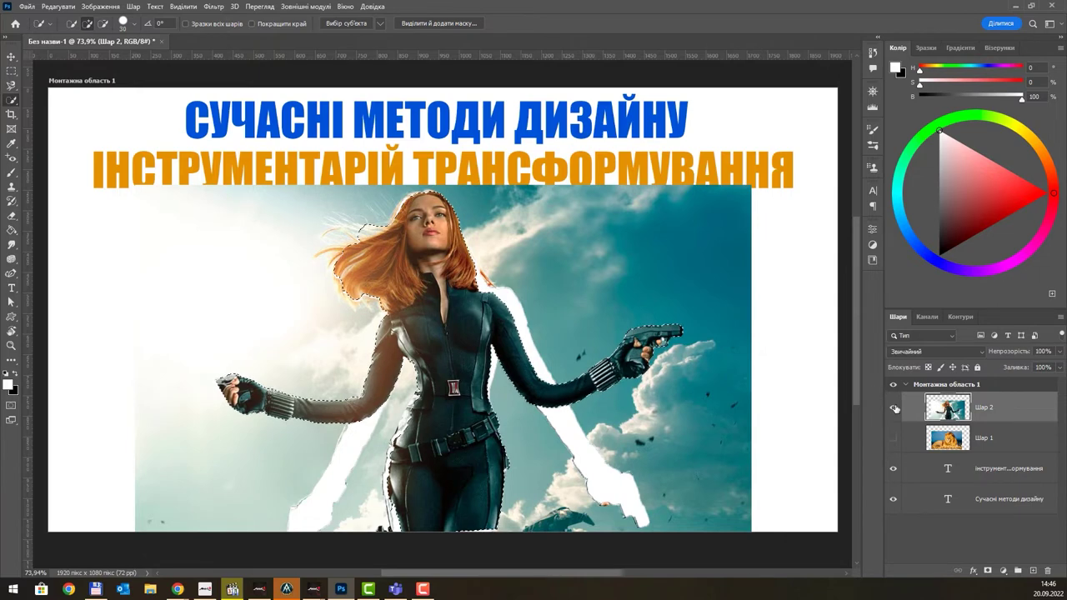
left_click(893, 407)
- Paste the lion photo as new top layer Шар 3 covering the artboard
key("ctrl+v")
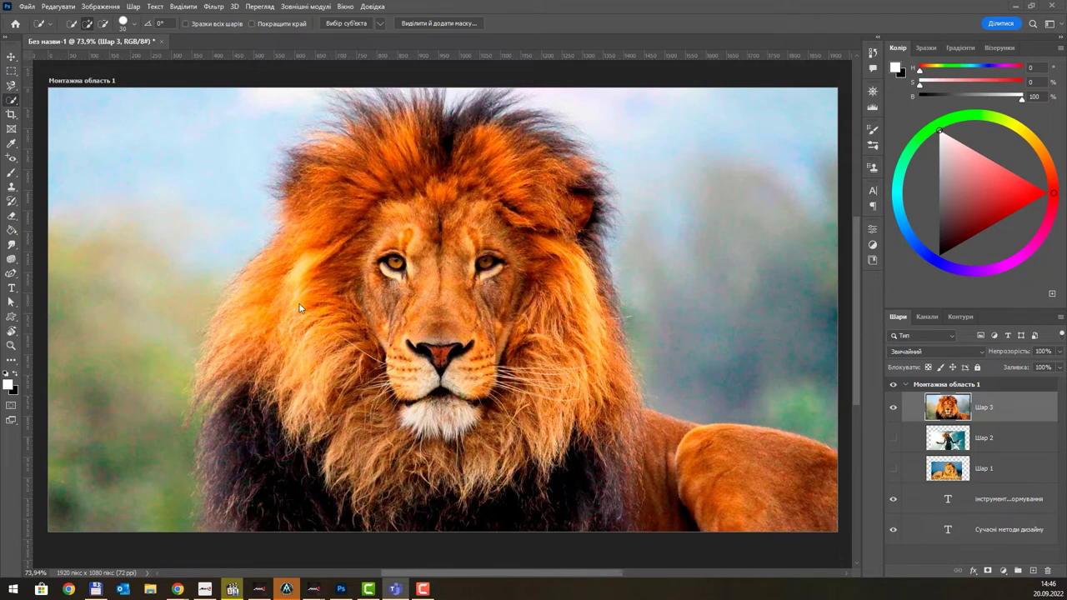
left_click(57, 6)
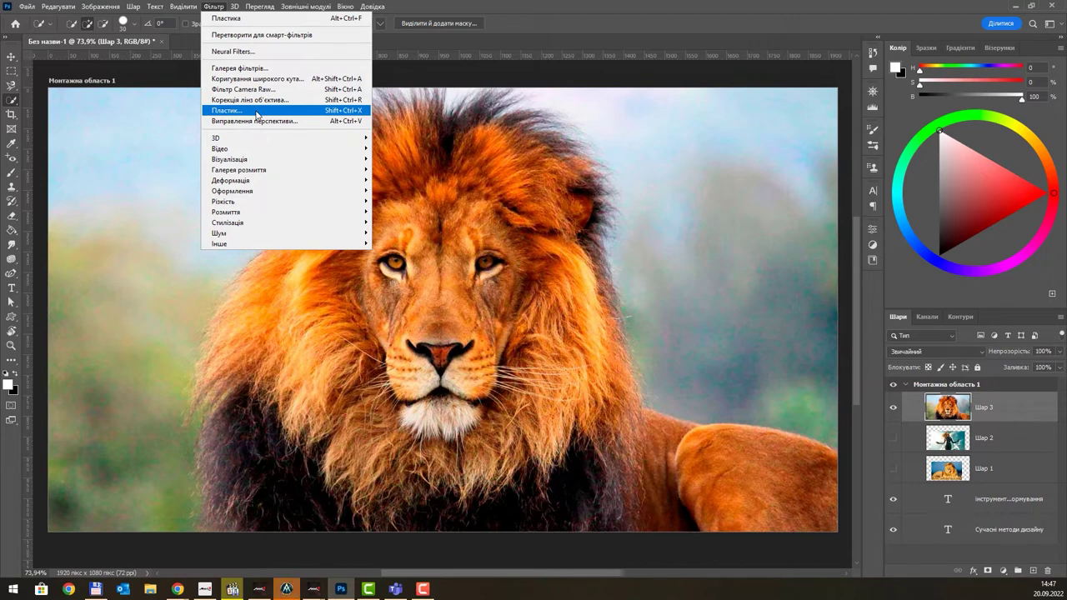
- Open the lion layer in Filter > Liquify, widen the window, and choose Forward Warp
left_click(256, 111)
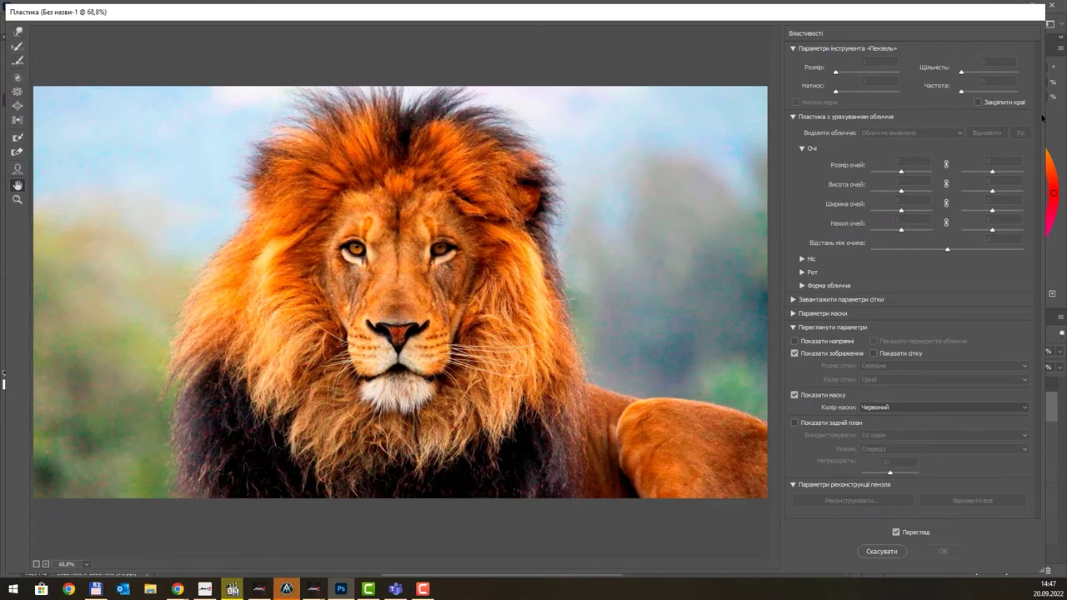
left_click_drag(1045, 113, 1055, 113)
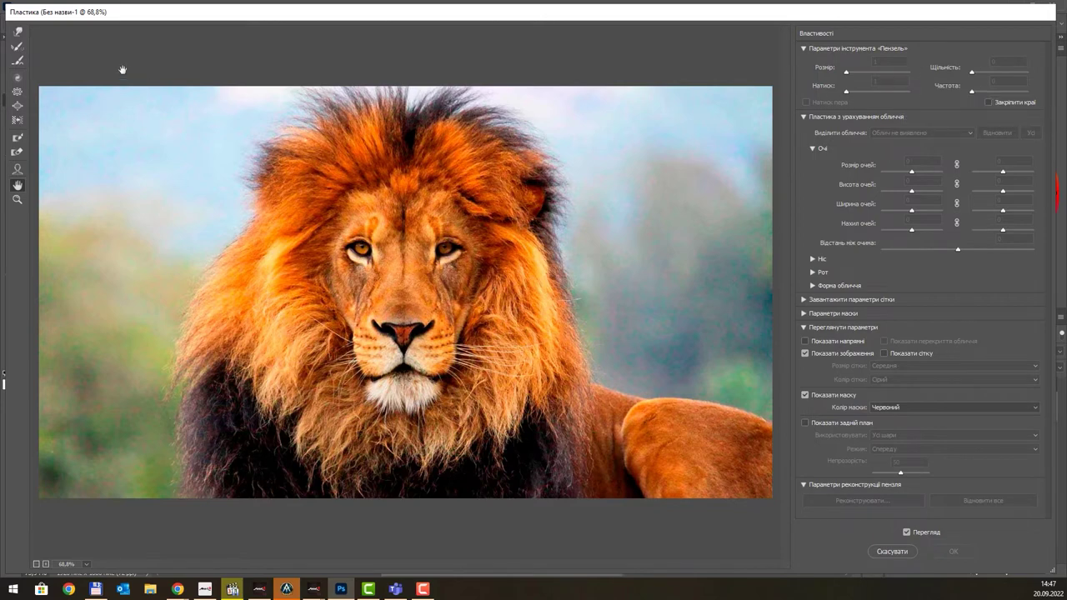
left_click(18, 34)
left_click_drag(861, 73, 863, 73)
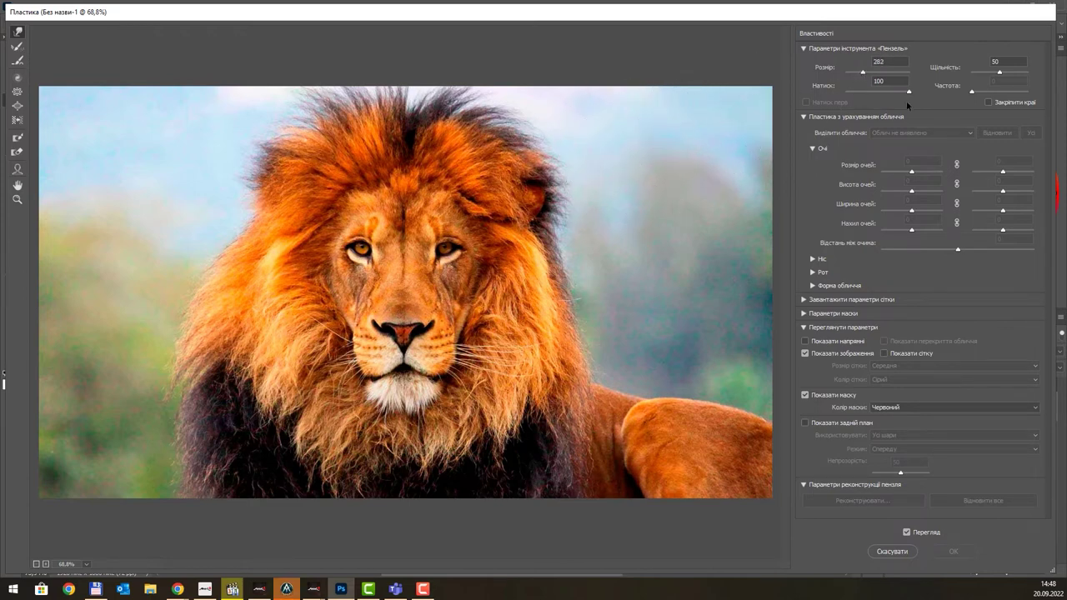
mouse_move(638, 105)
left_mouse_down()
mouse_move(628, 174)
mouse_move(700, 95)
mouse_move(676, 226)
mouse_move(583, 262)
mouse_move(498, 213)
mouse_move(488, 83)
mouse_move(384, 275)
left_mouse_up()
left_click_drag(453, 59, 542, 119)
type("1")
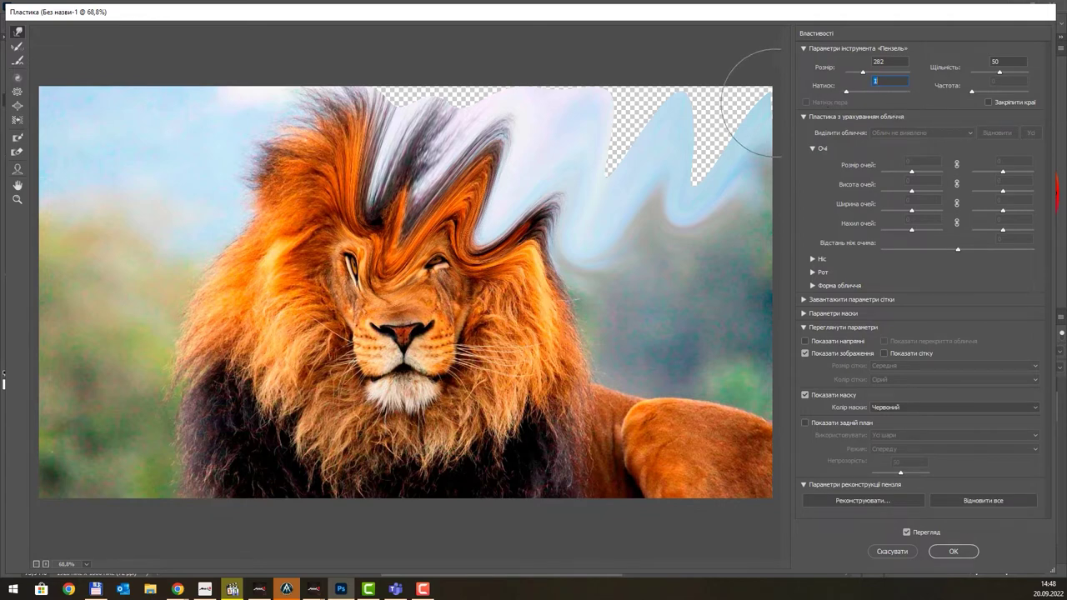
key("Return")
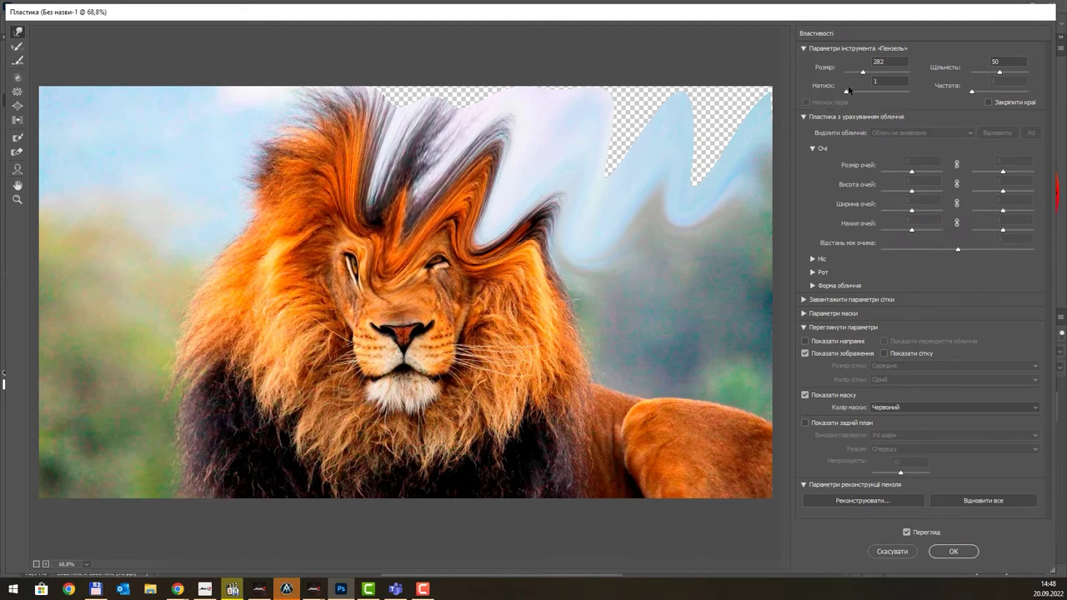
left_click_drag(847, 89, 916, 92)
mouse_move(250, 300)
left_mouse_down()
mouse_move(260, 337)
mouse_move(552, 119)
mouse_move(446, 187)
left_mouse_up()
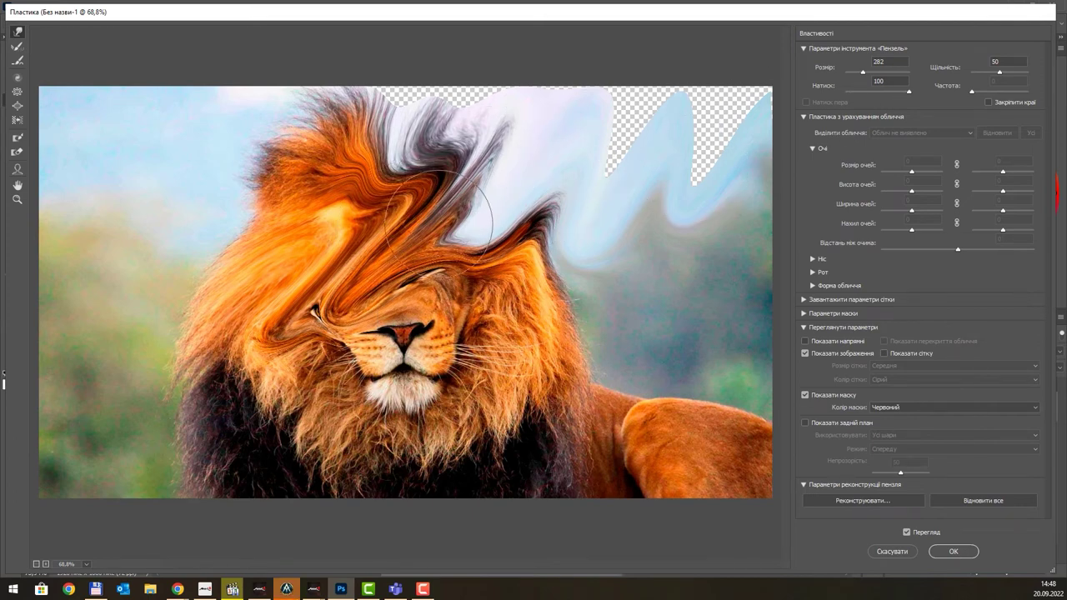
left_click(986, 500)
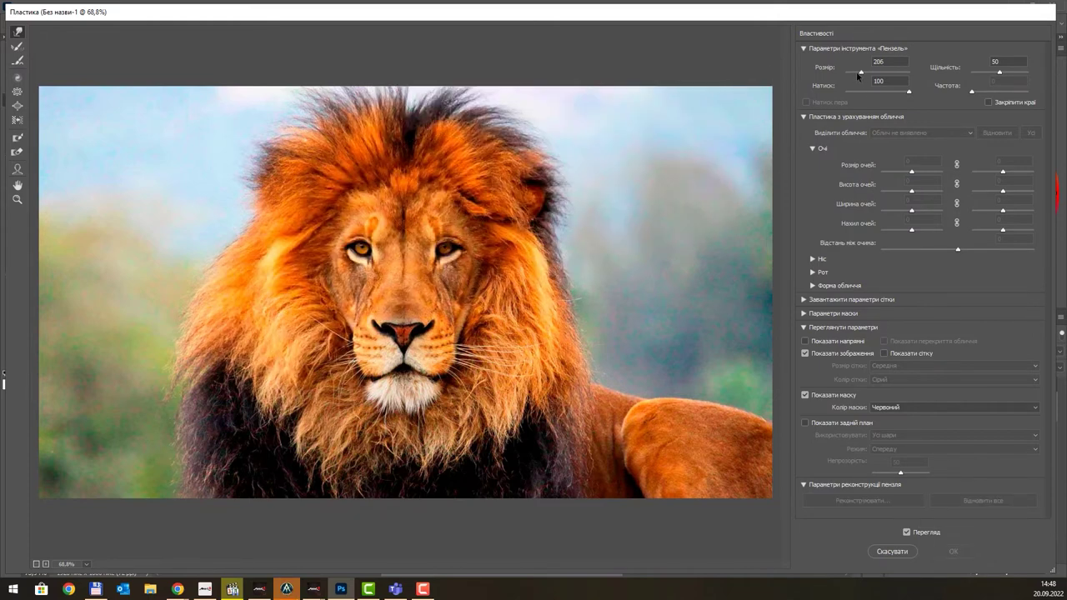
- Shrink the Forward Warp brush to 127 and push the top and left mane tufts into the sky
left_click_drag(859, 73, 852, 73)
left_click_drag(521, 133, 593, 100)
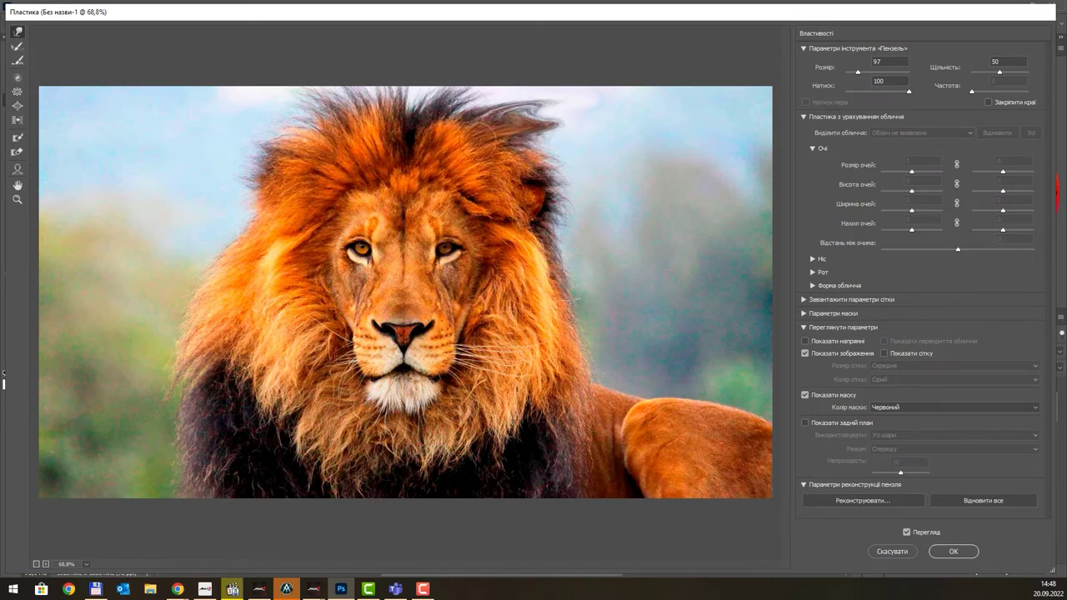
left_click_drag(309, 121, 193, 162)
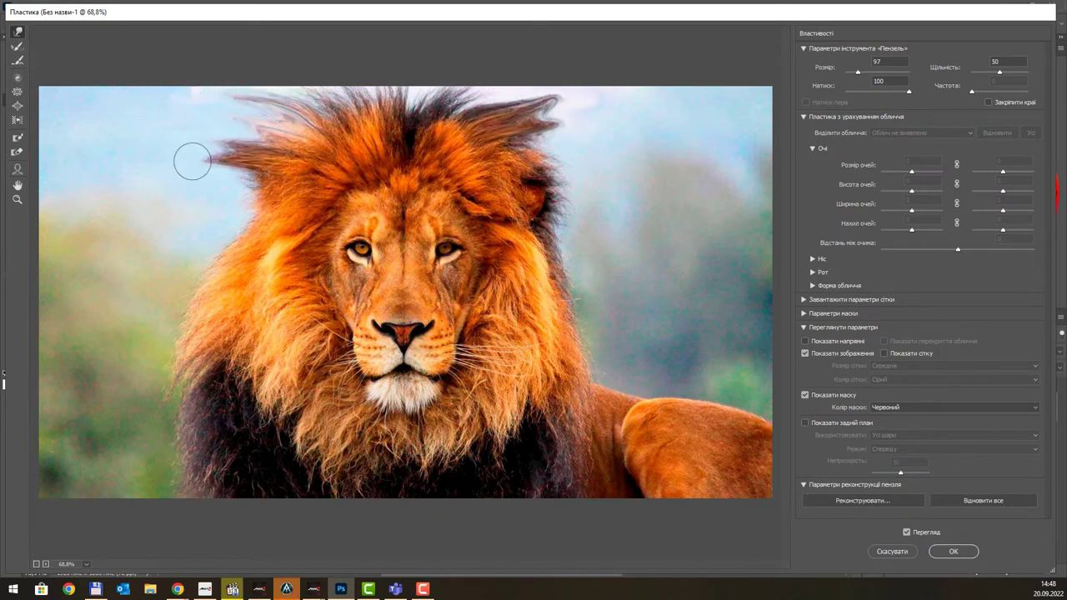
left_click_drag(521, 145, 629, 130)
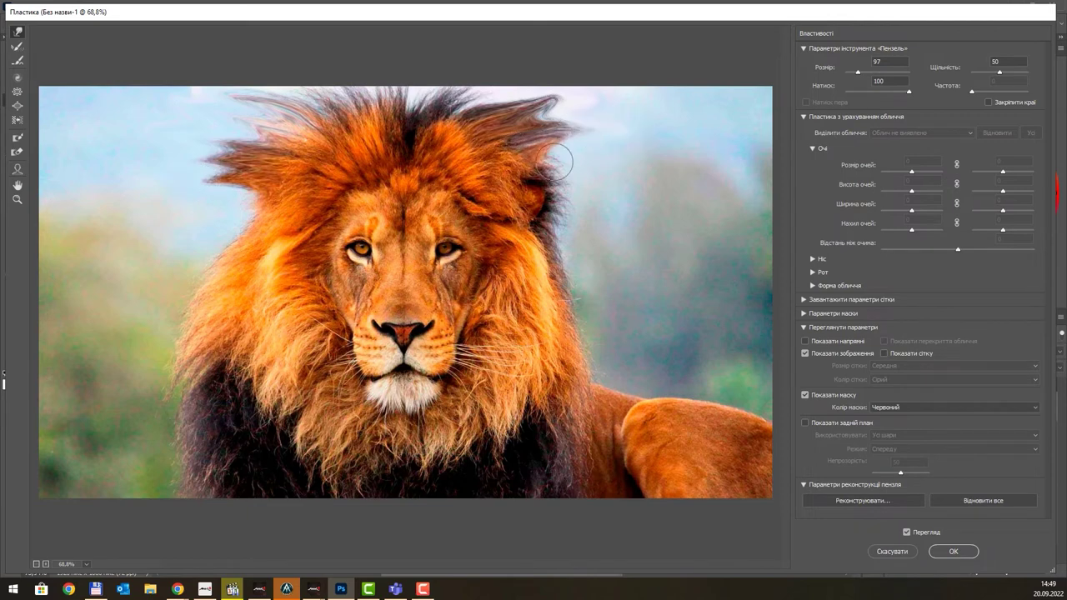
- Curl the whiskers, shift the mouth and chin fur, and ripple the right mane into spikes
left_click_drag(438, 358, 470, 333)
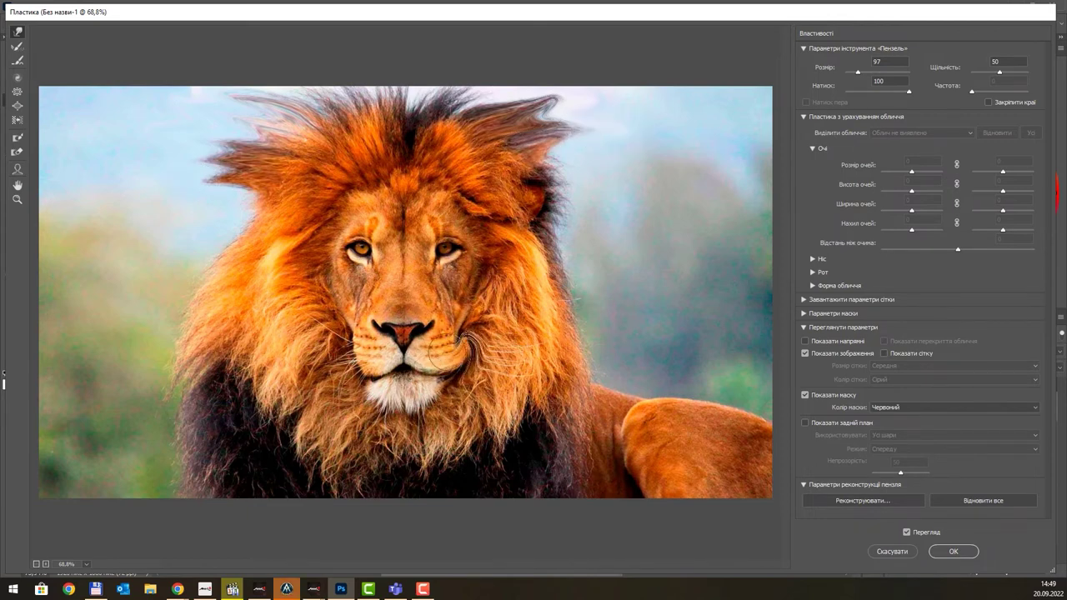
mouse_move(409, 369)
left_mouse_down()
mouse_move(366, 377)
mouse_move(321, 339)
mouse_move(426, 383)
left_mouse_up()
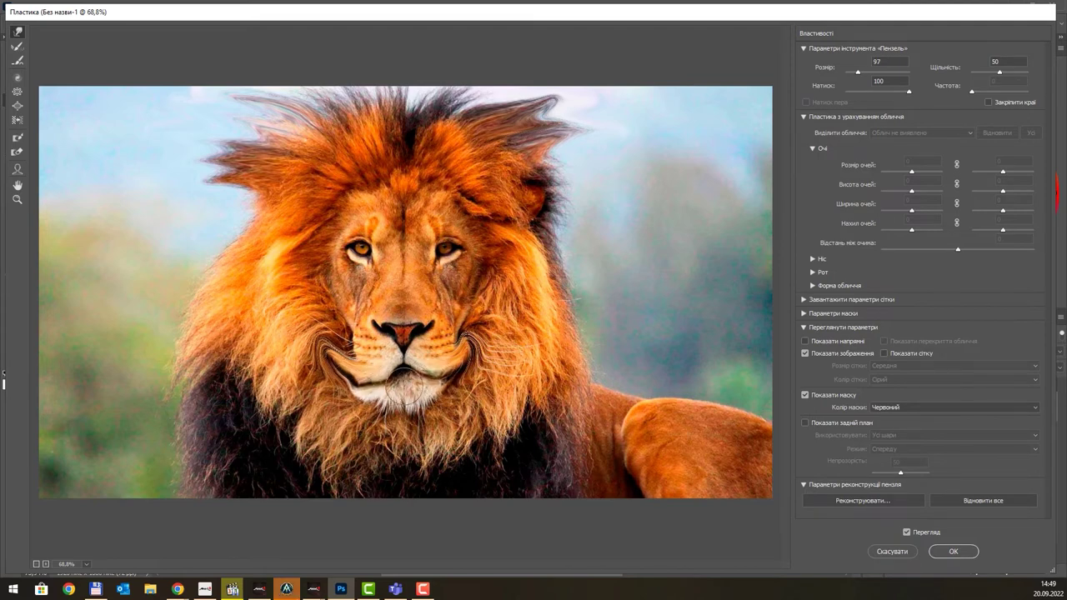
left_click_drag(404, 389, 440, 385)
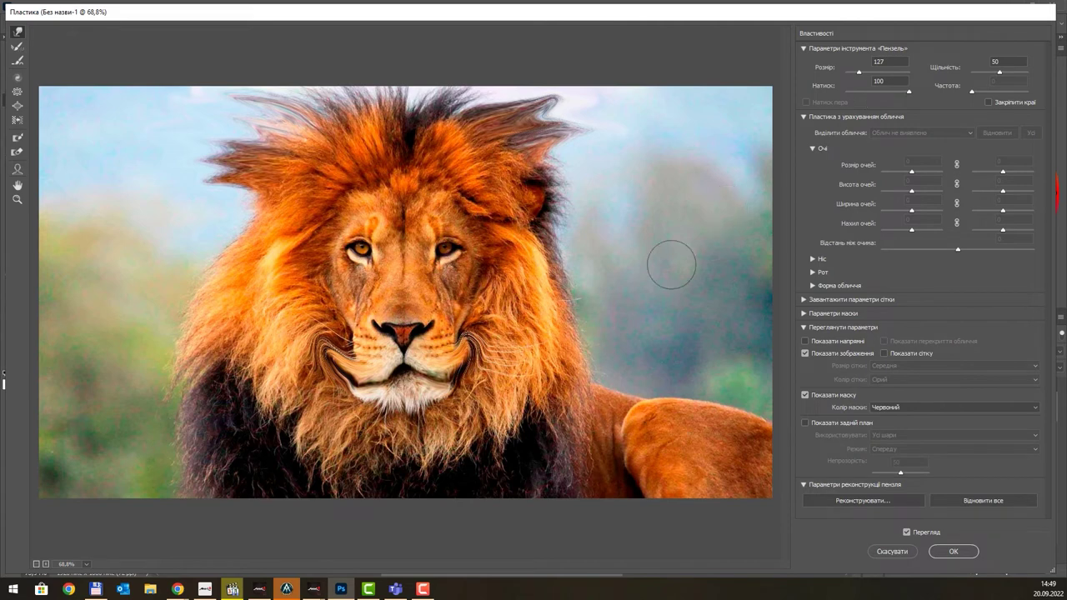
mouse_move(584, 321)
left_mouse_down()
mouse_move(638, 274)
mouse_move(667, 320)
left_mouse_up()
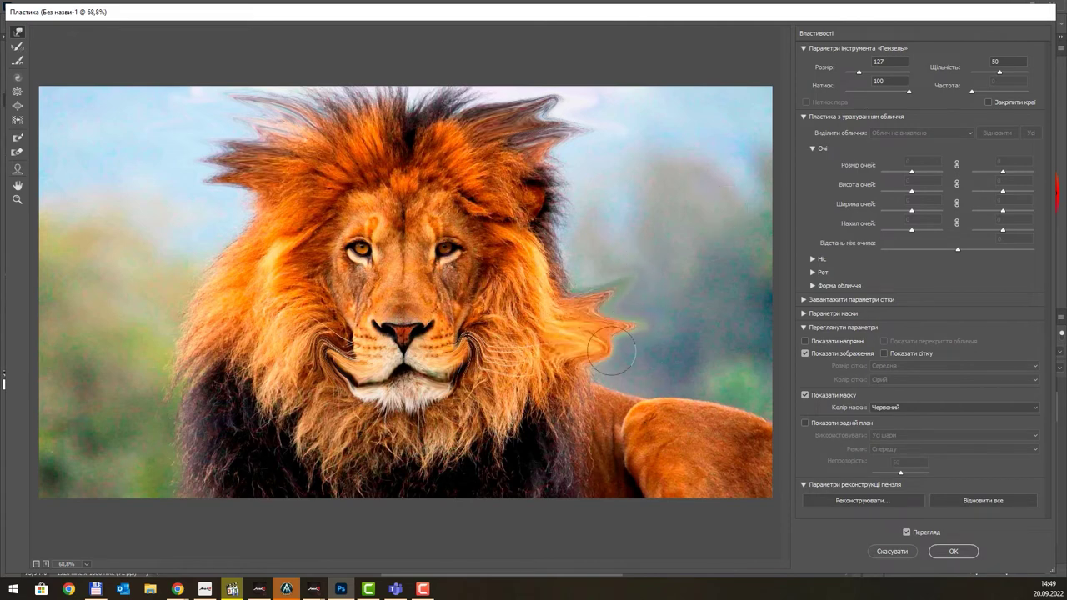
left_click_drag(610, 354, 645, 217)
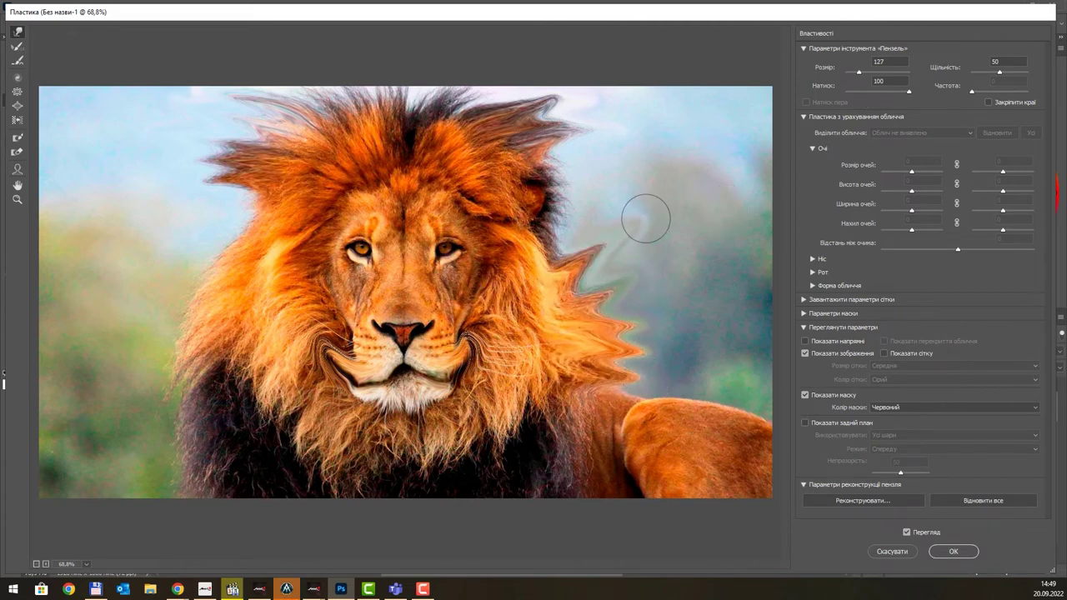
- Restore the right-side mane spikes toward the original, then sweep along the mane's top edge
left_click(18, 49)
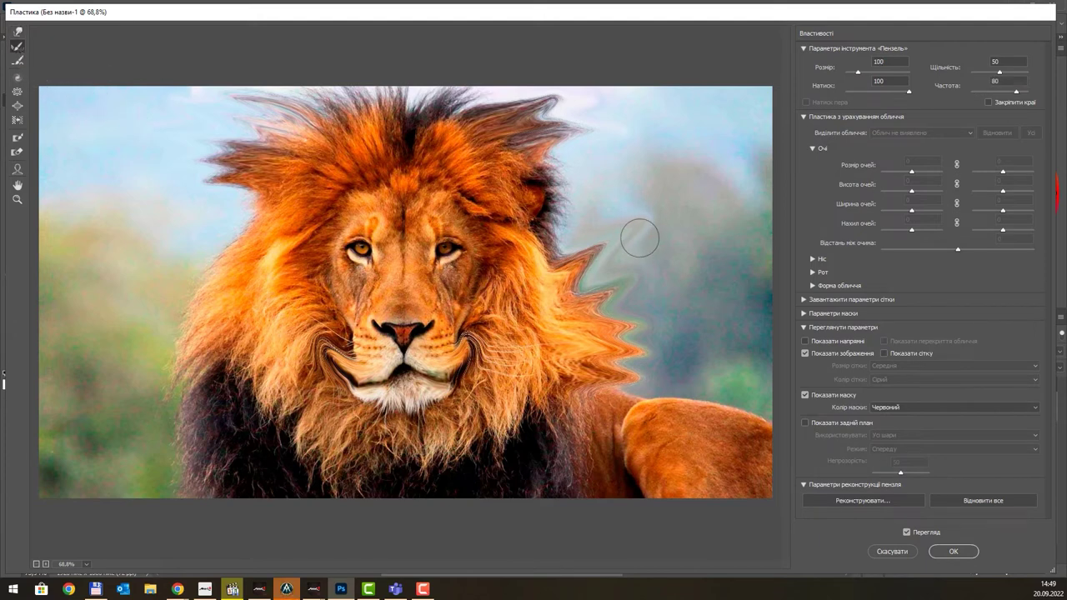
mouse_move(639, 239)
left_mouse_down()
mouse_move(615, 231)
mouse_move(593, 288)
left_mouse_up()
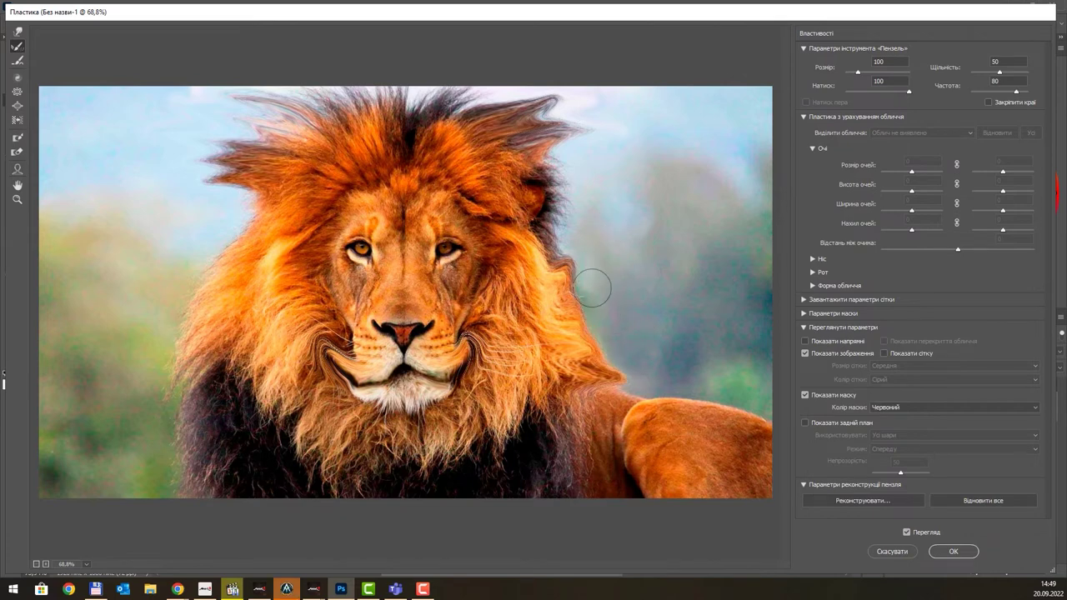
mouse_move(578, 280)
left_mouse_down()
mouse_move(597, 286)
mouse_move(587, 371)
left_mouse_up()
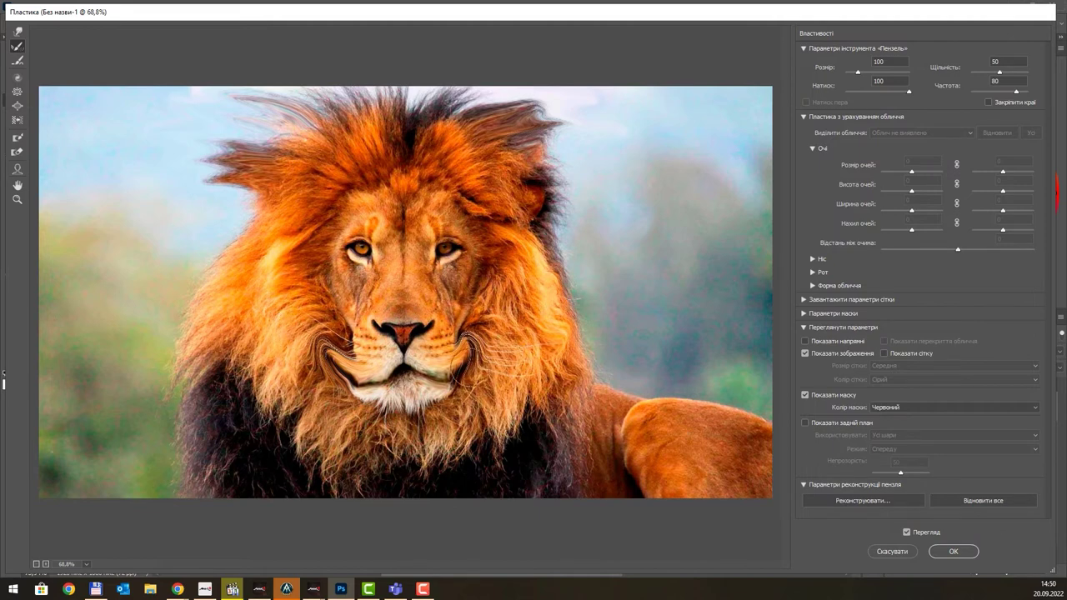
left_click(16, 60)
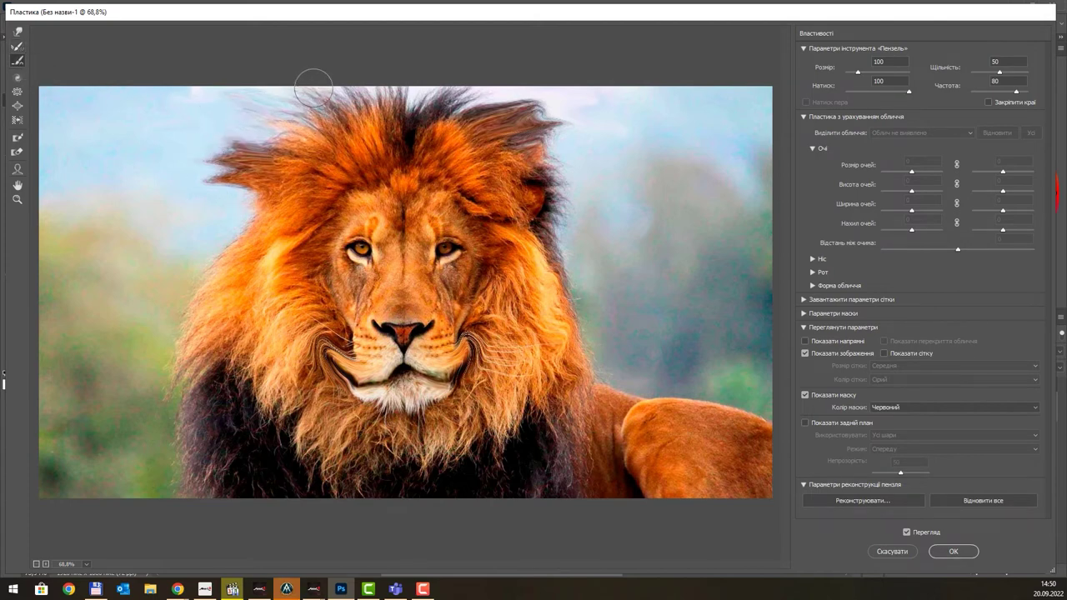
left_click_drag(514, 106, 643, 124)
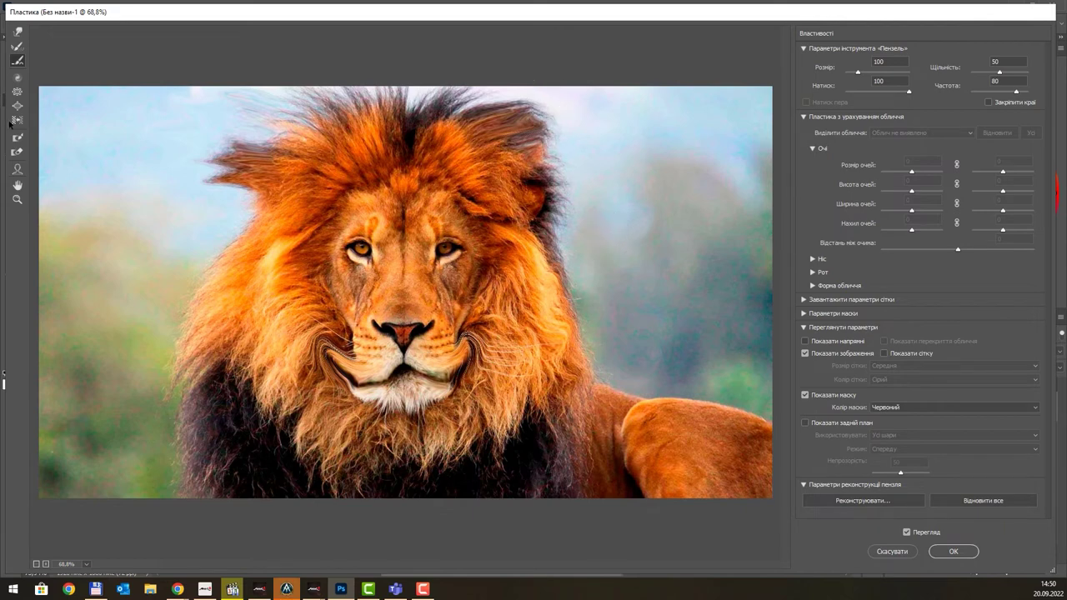
left_click(17, 77)
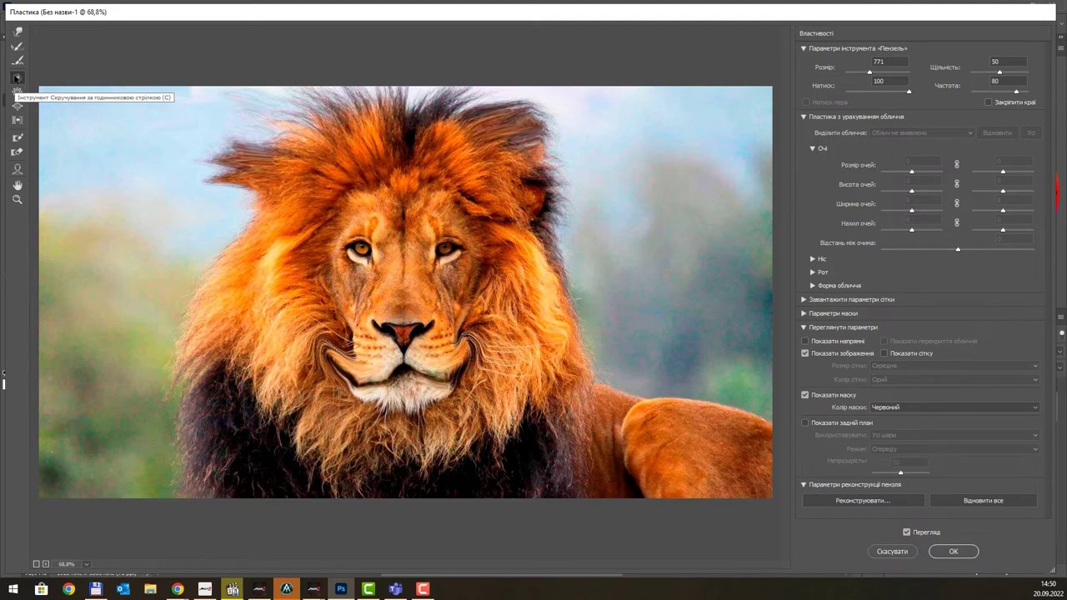
left_click_drag(397, 275, 398, 274)
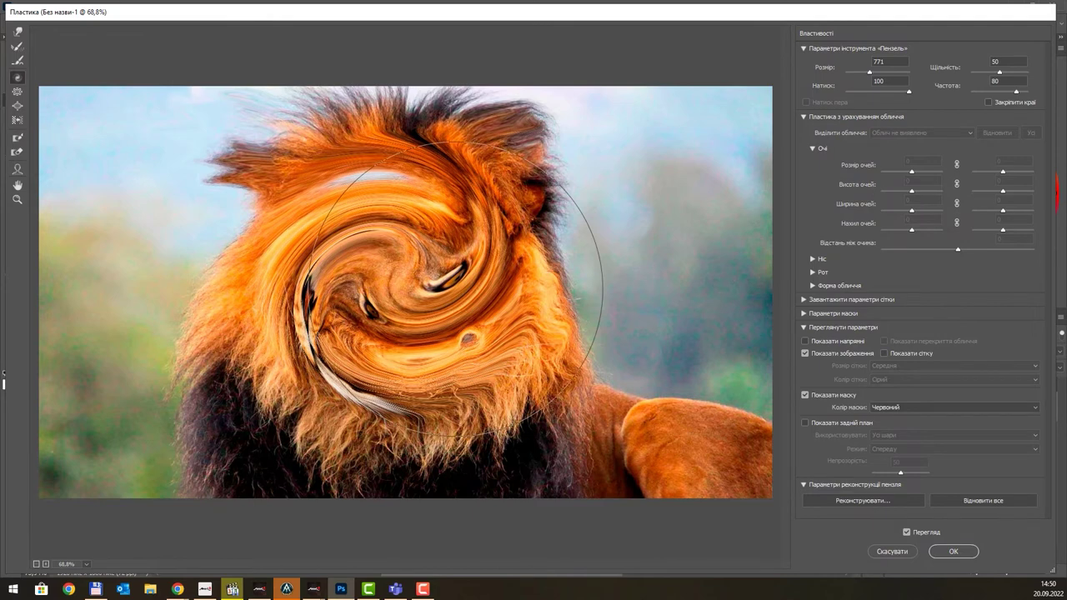
key("ctrl+z")
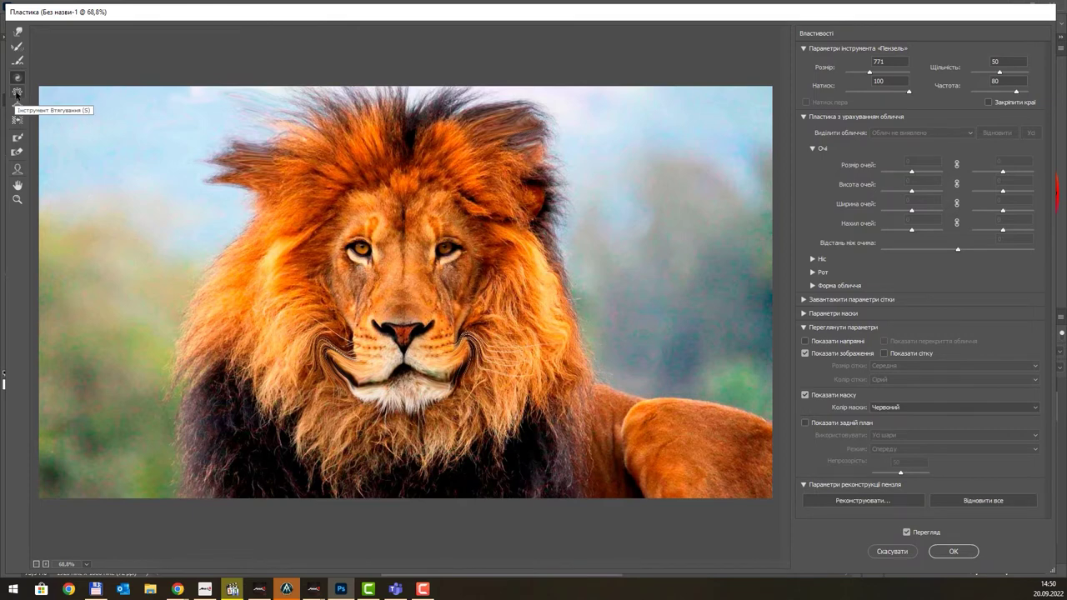
- Use the Bloat tool to enlarge the lion's left and right eyes into big round eyes
left_click(17, 92)
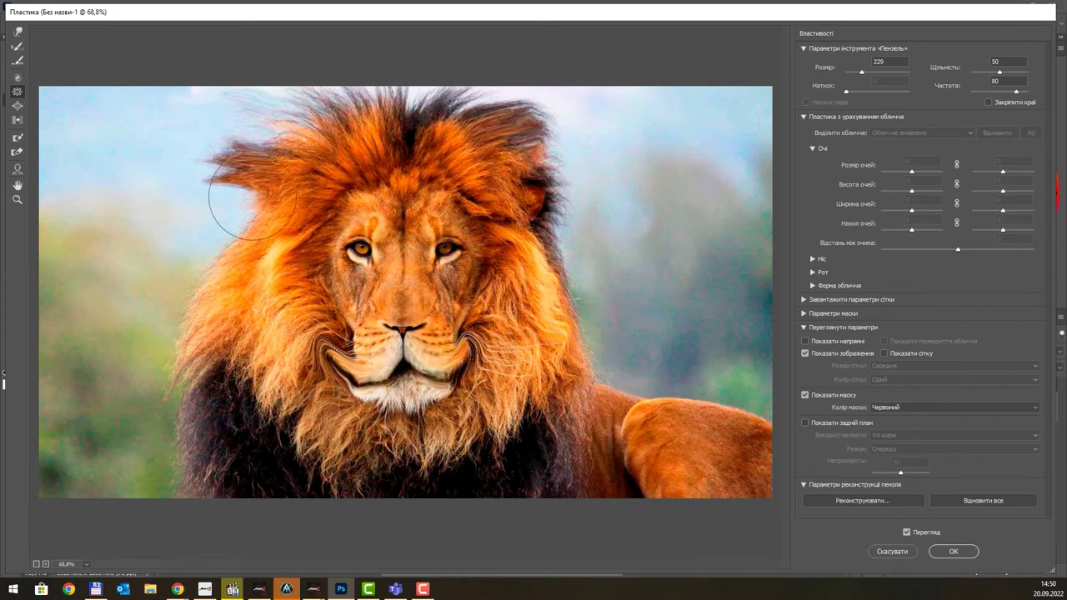
left_click(17, 105)
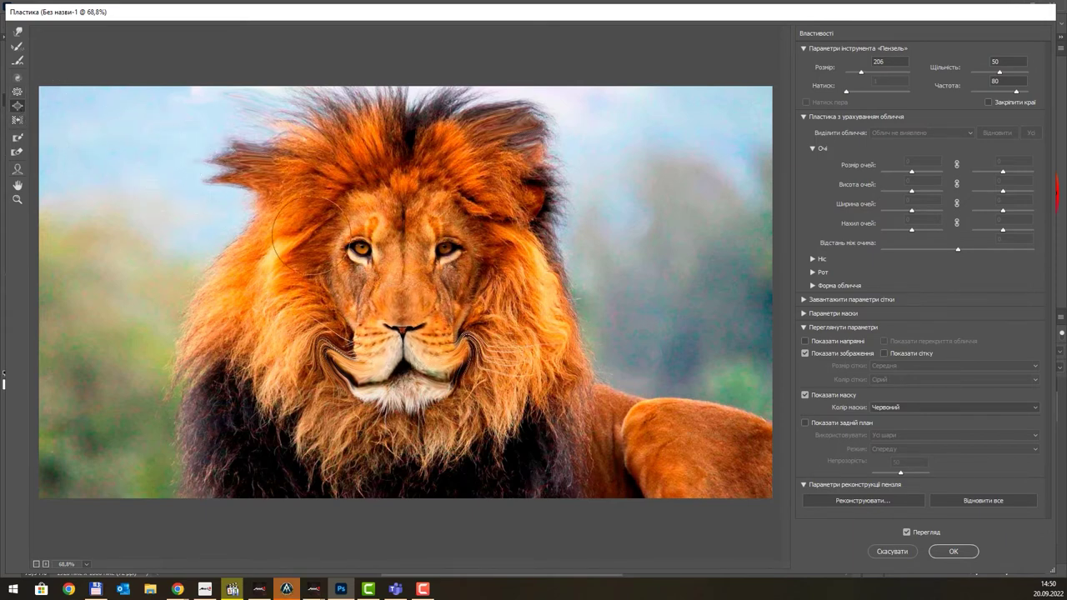
left_click_drag(354, 248, 367, 248)
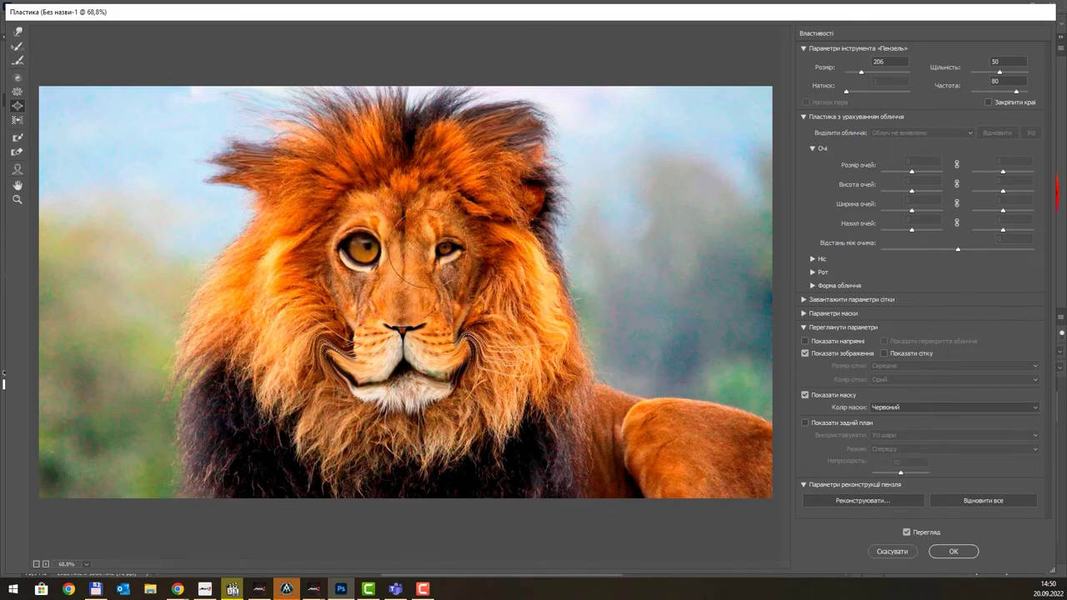
left_click_drag(442, 243, 446, 254)
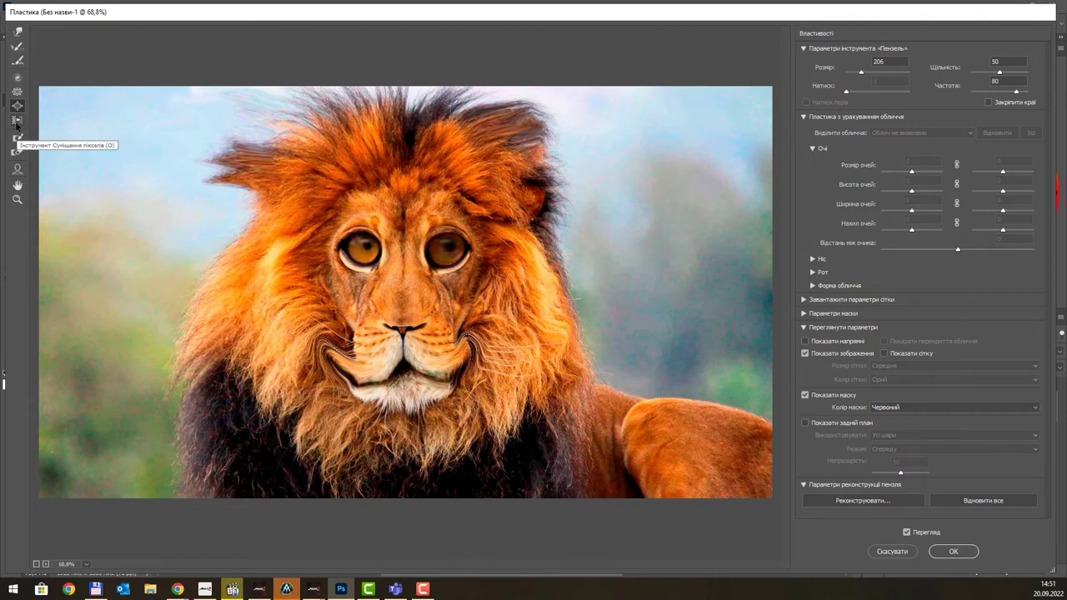
left_click(17, 120)
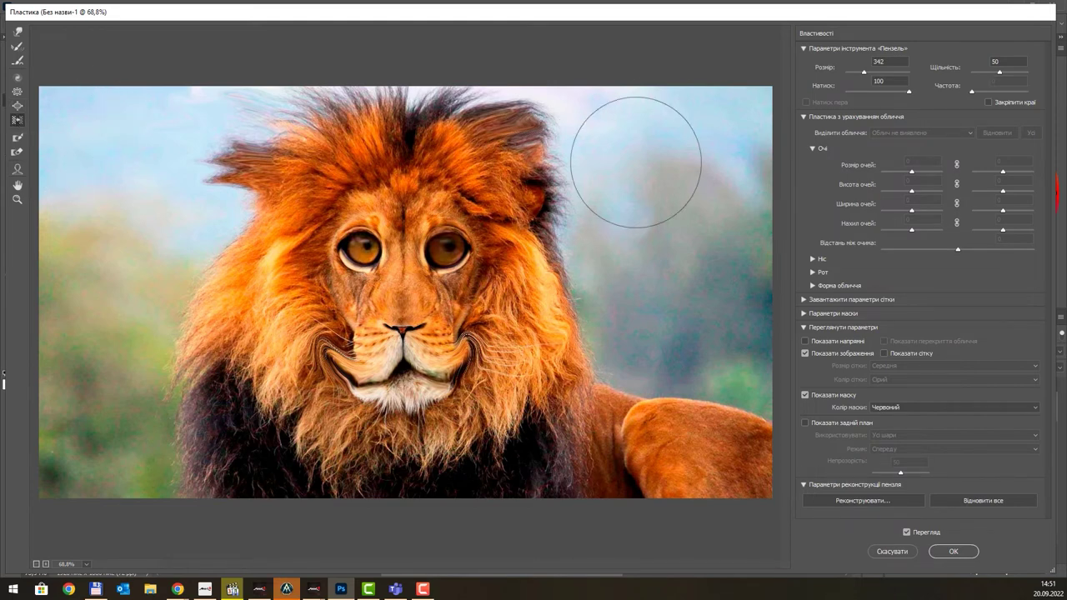
- Push the right side left and warp the face, then Restore All to clear every distortion
mouse_move(642, 159)
left_mouse_down()
mouse_move(702, 226)
mouse_move(718, 207)
mouse_move(714, 119)
mouse_move(600, 260)
mouse_move(542, 131)
mouse_move(541, 325)
mouse_move(564, 131)
mouse_move(579, 178)
mouse_move(546, 188)
mouse_move(667, 250)
mouse_move(655, 309)
mouse_move(624, 238)
left_mouse_up()
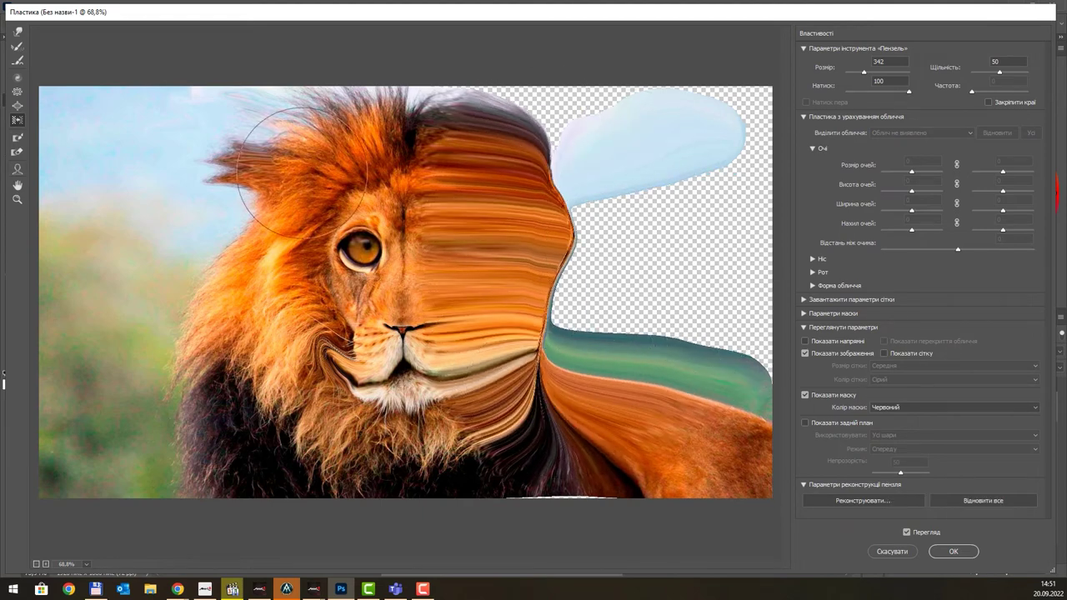
left_click(17, 47)
mouse_move(481, 269)
left_mouse_down()
mouse_move(458, 242)
mouse_move(483, 250)
mouse_move(429, 246)
mouse_move(483, 271)
mouse_move(475, 266)
mouse_move(492, 350)
mouse_move(488, 326)
left_mouse_up()
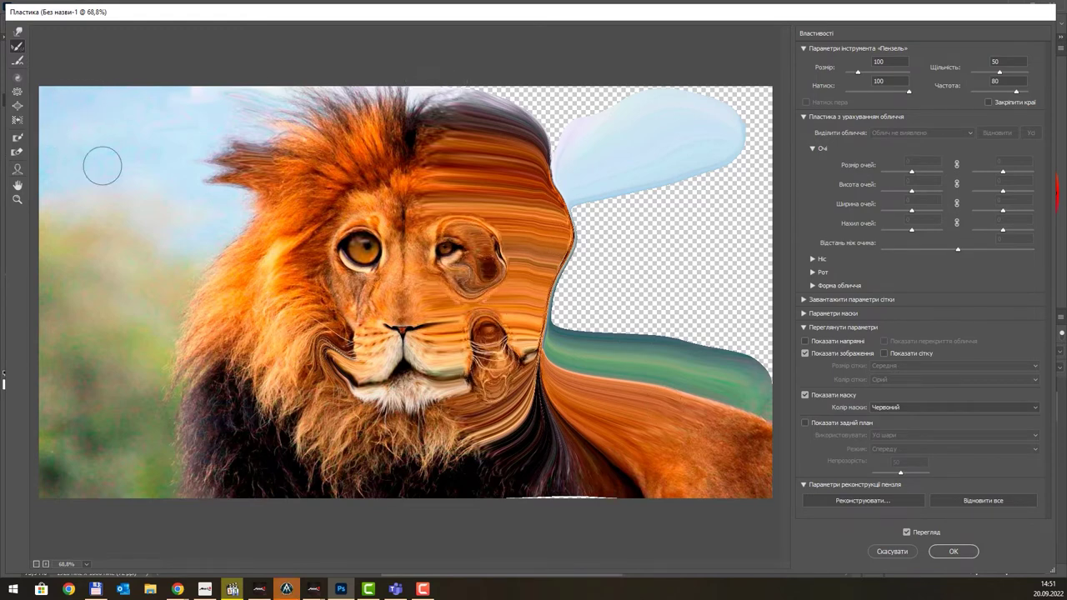
left_click(991, 501)
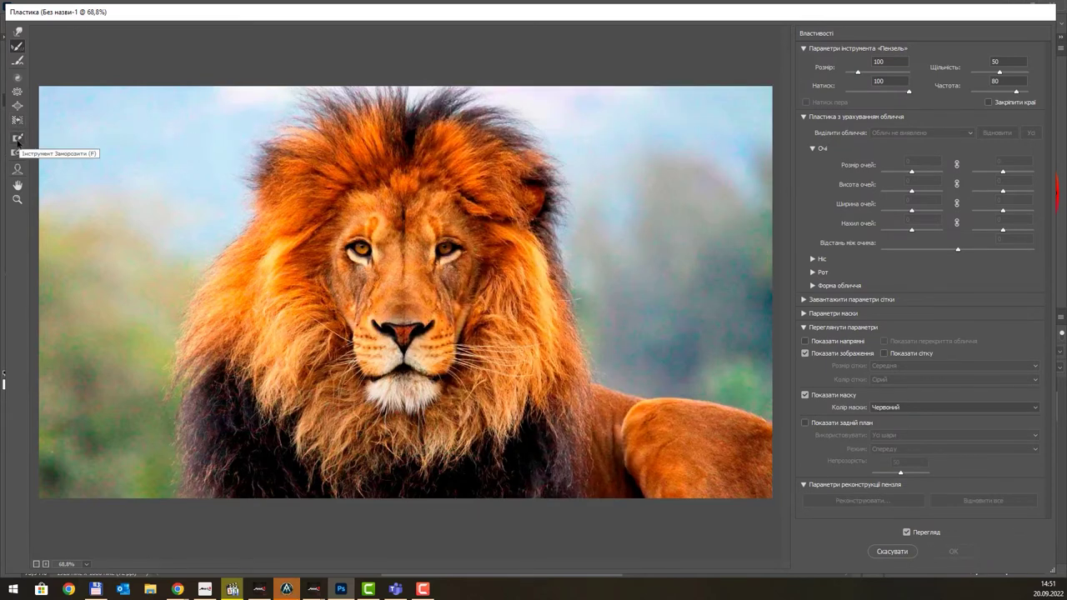
- Paint a Freeze Mask over the lion's face with an enlarged brush to protect it
left_click(17, 139)
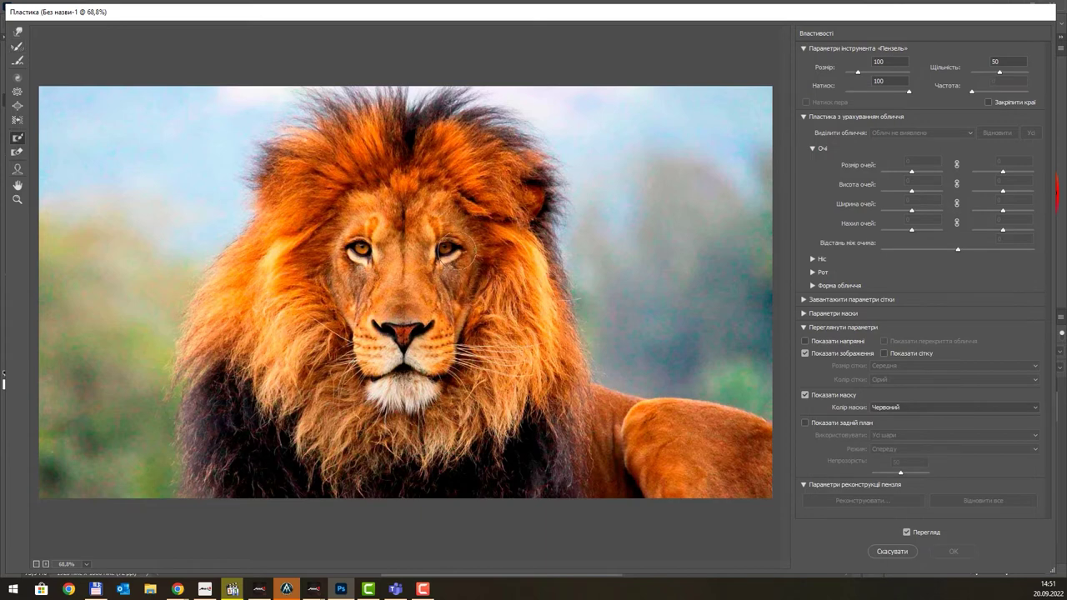
mouse_move(441, 225)
left_mouse_down()
mouse_move(417, 238)
mouse_move(450, 283)
mouse_move(358, 238)
left_mouse_up()
key("]")
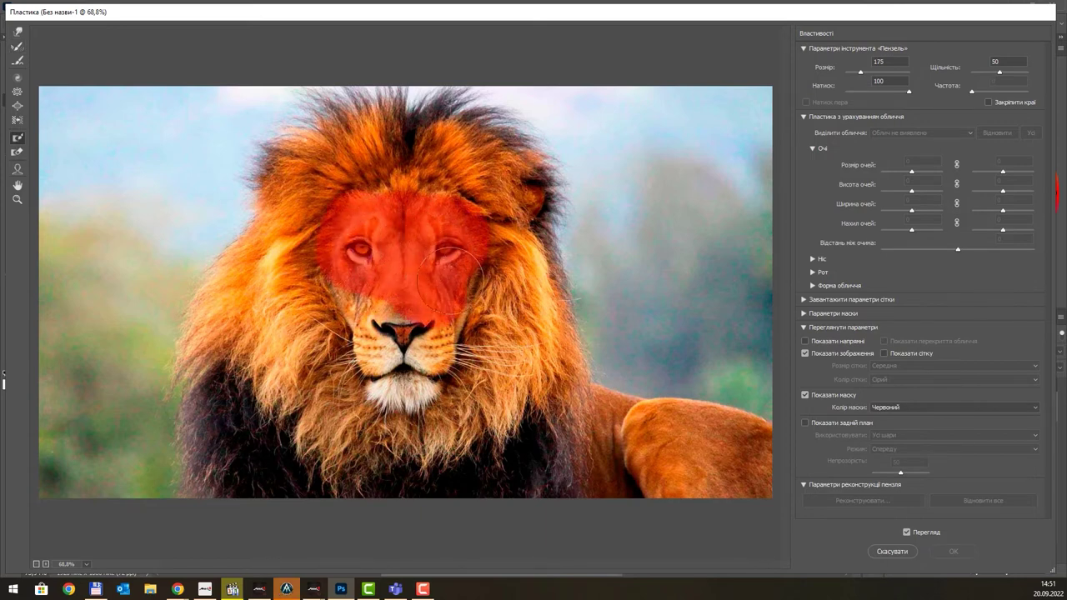
left_click_drag(448, 243, 444, 254)
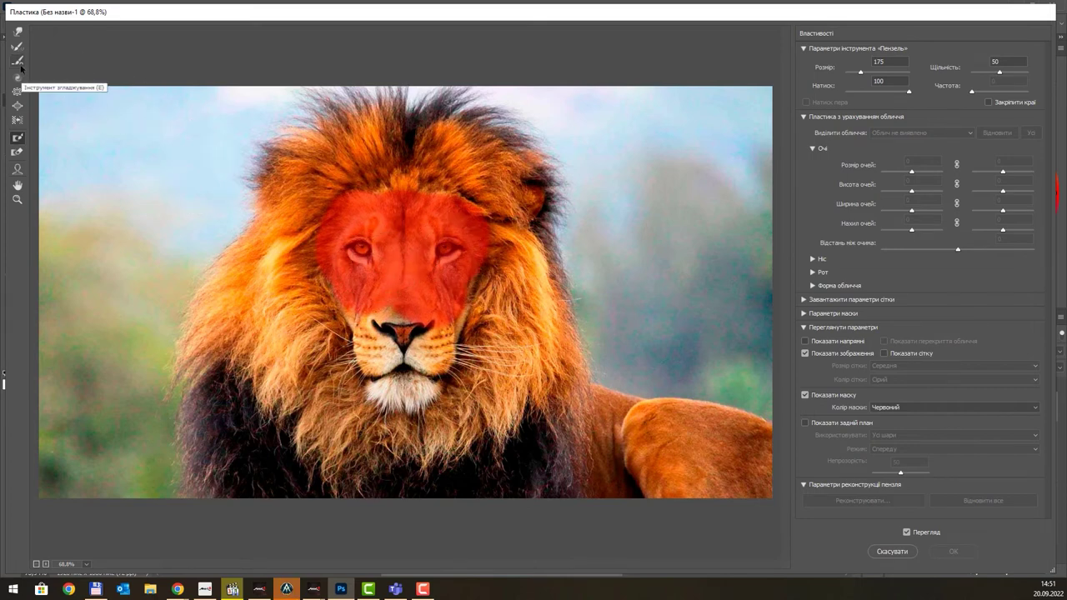
- Twirl Clockwise with a large brush to swirl the mane and top-left background into a spiral
left_click(17, 77)
key("bracketright")
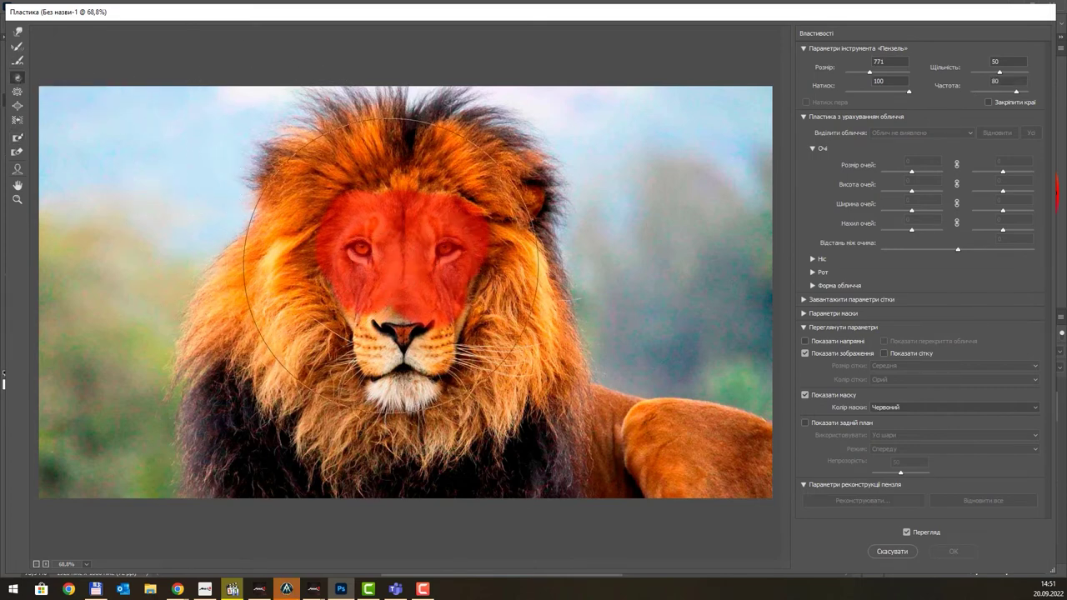
key("bracketright")
key("bracketright")
key("bracketright")
left_click_drag(404, 267, 400, 276)
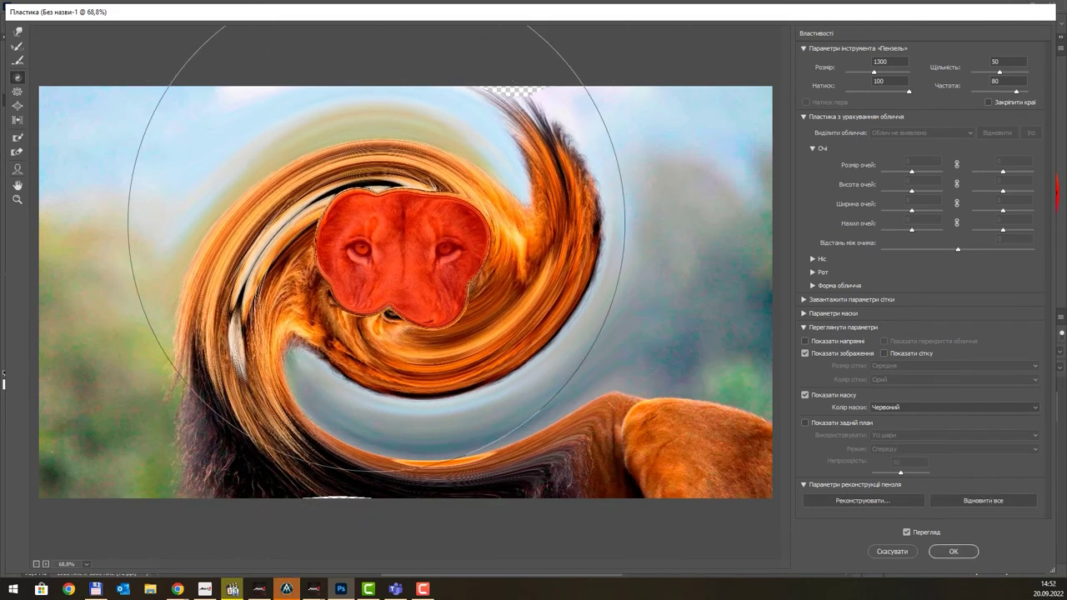
key("bracketleft")
key("bracketleft")
key("bracketleft")
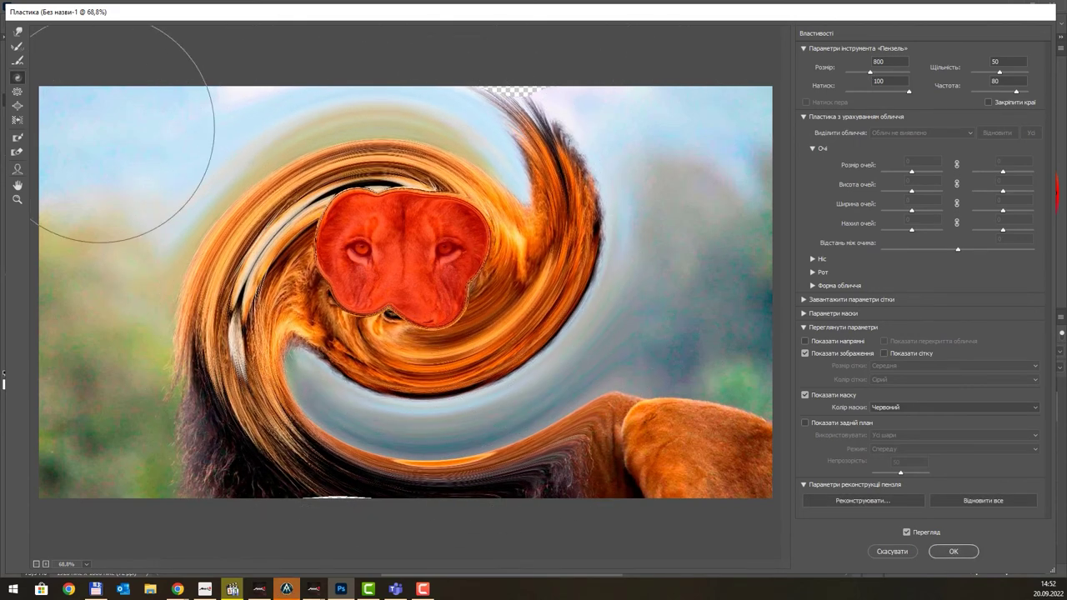
left_click_drag(34, 62, 41, 75)
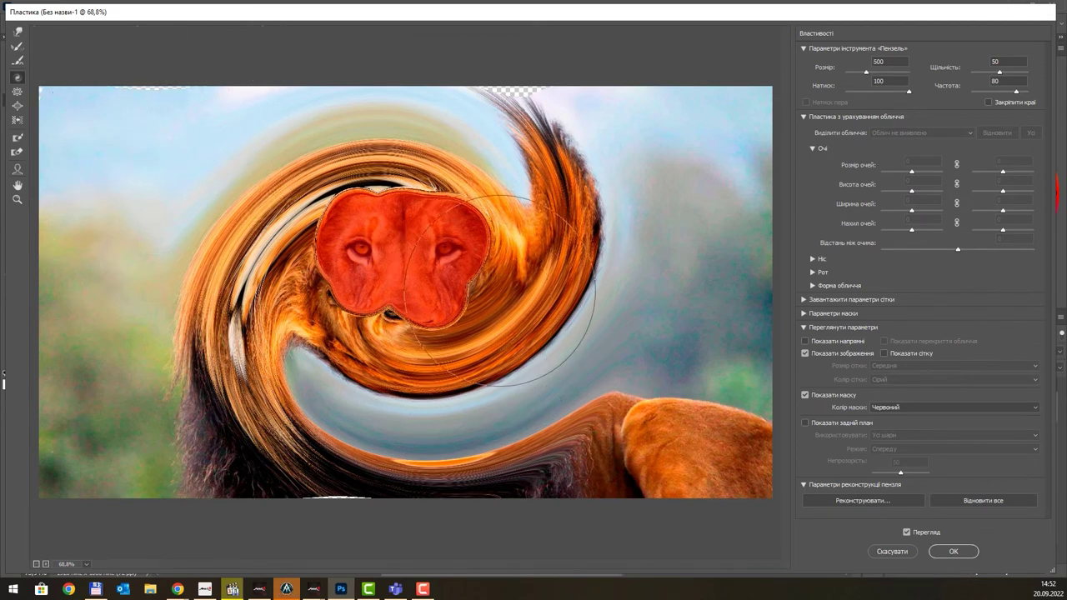
key("bracketleft")
key("bracketleft")
key("bracketleft")
key("bracketleft")
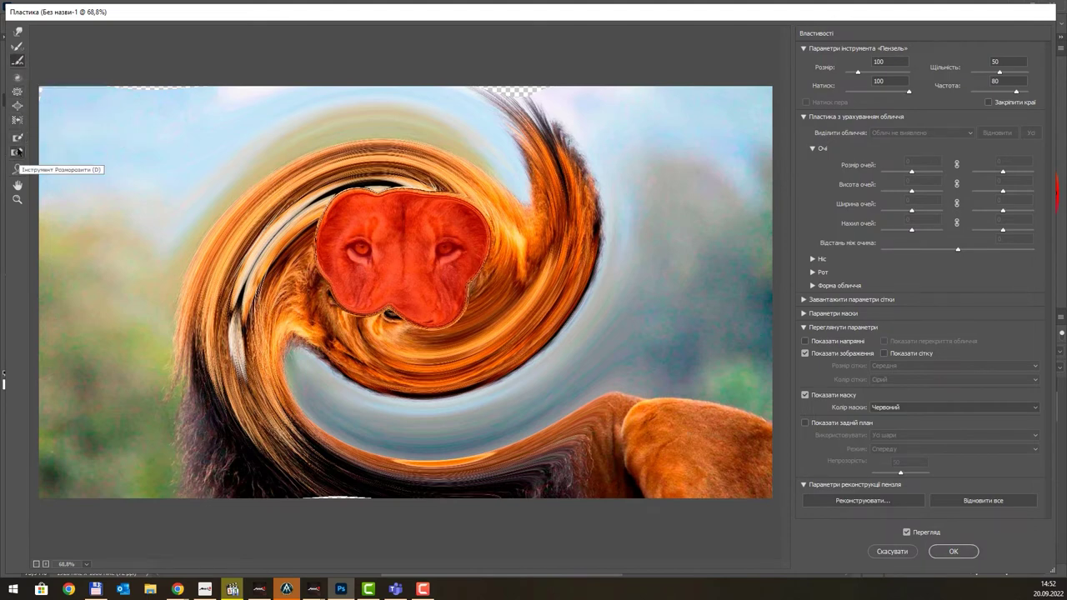
- Thaw the red mask off the face and Restore All distortions on the lion
left_click(17, 152)
mouse_move(333, 203)
left_mouse_down()
mouse_move(467, 266)
mouse_move(454, 321)
left_mouse_up()
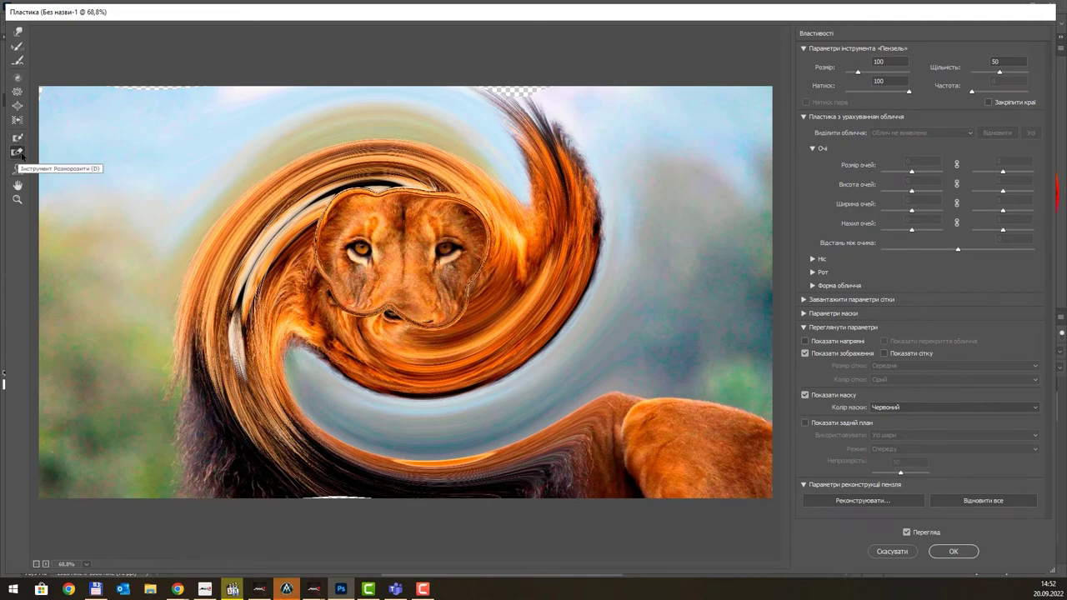
left_click(975, 503)
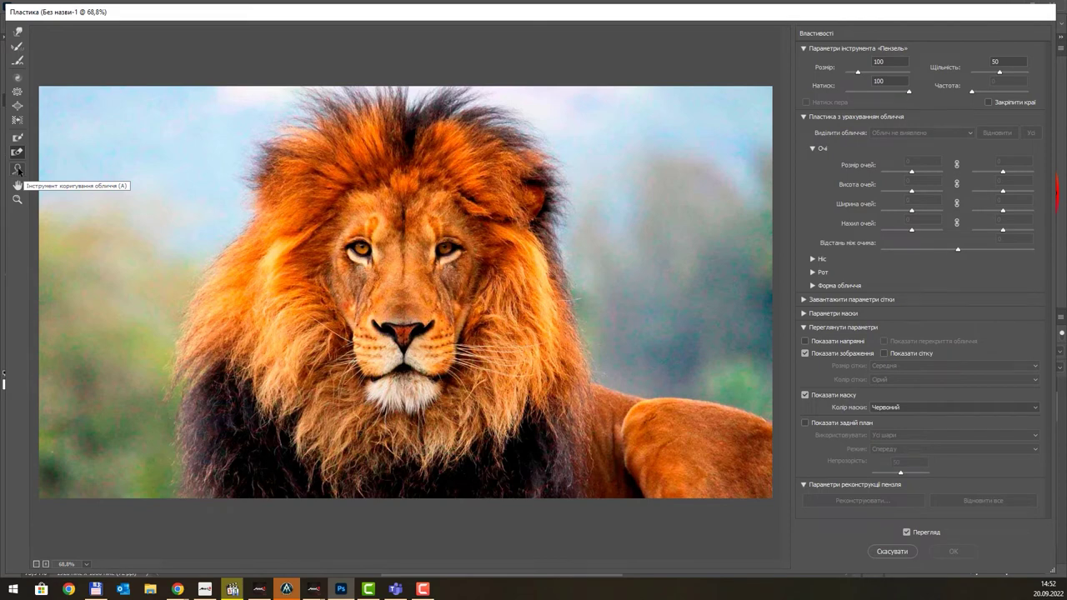
- Try the Face tool on the lion and dismiss the no-faces-detected alert
left_click(19, 170)
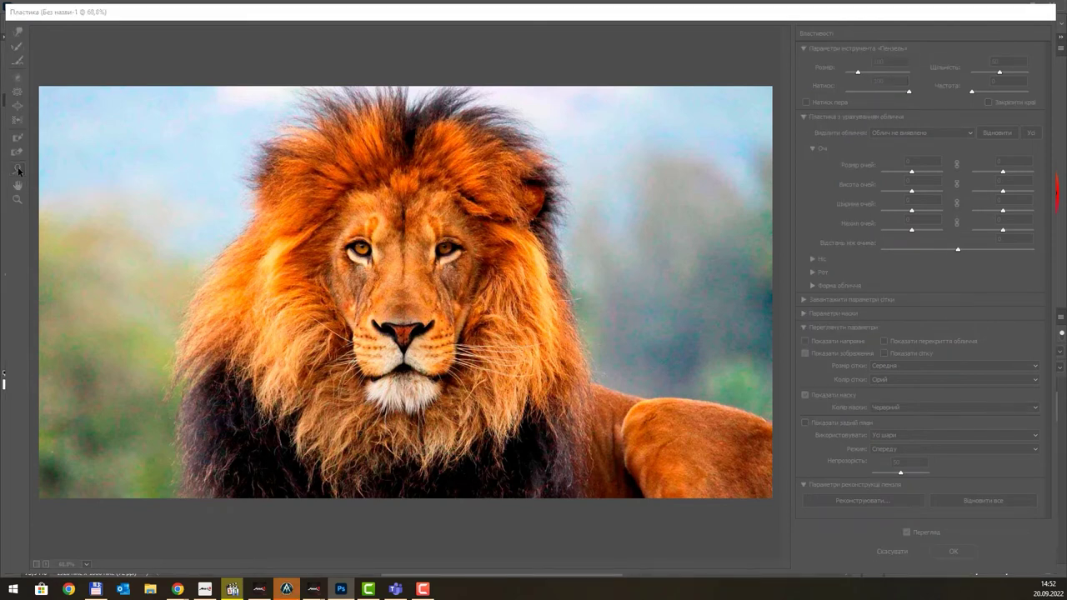
mouse_move(660, 356)
left_mouse_down()
mouse_move(589, 223)
mouse_move(648, 203)
left_mouse_up()
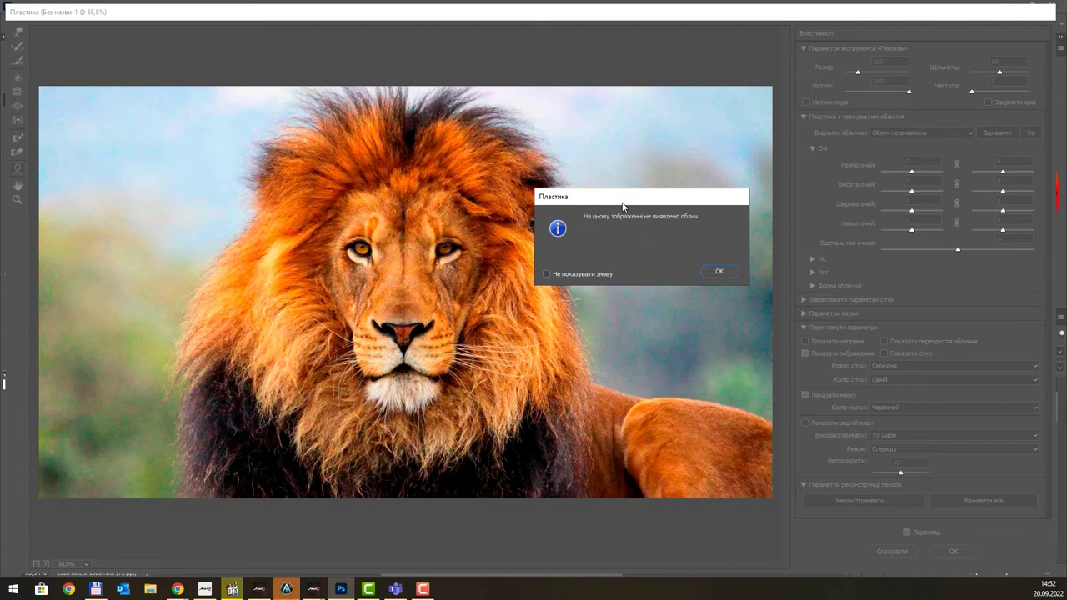
left_click(712, 273)
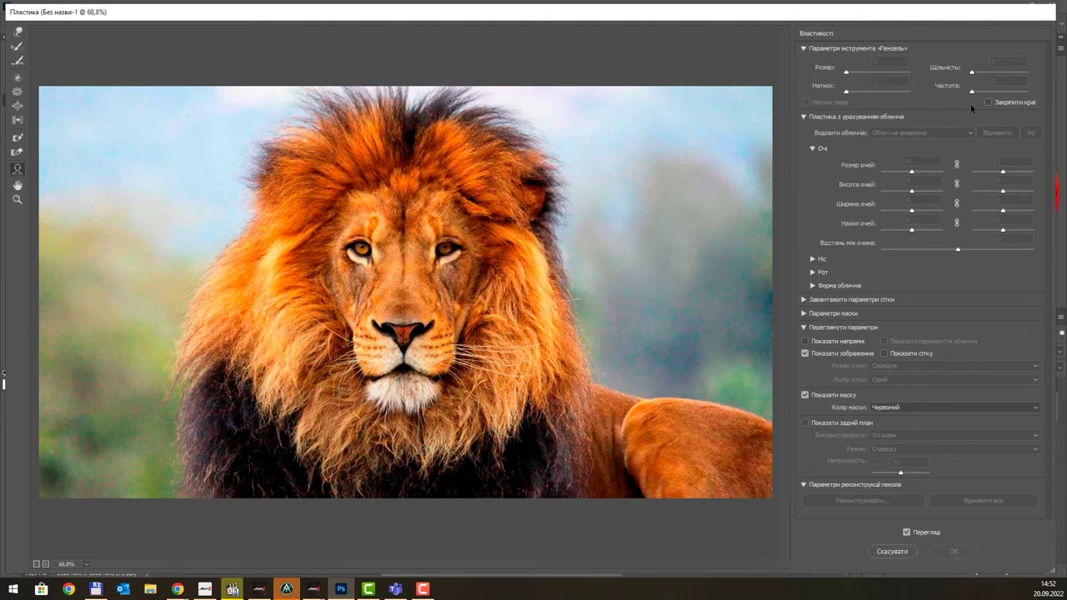
- Cancel Liquify, hide Шар 3, show and select Шар 2, and open it in Фільтр > Пластика…
left_click(891, 551)
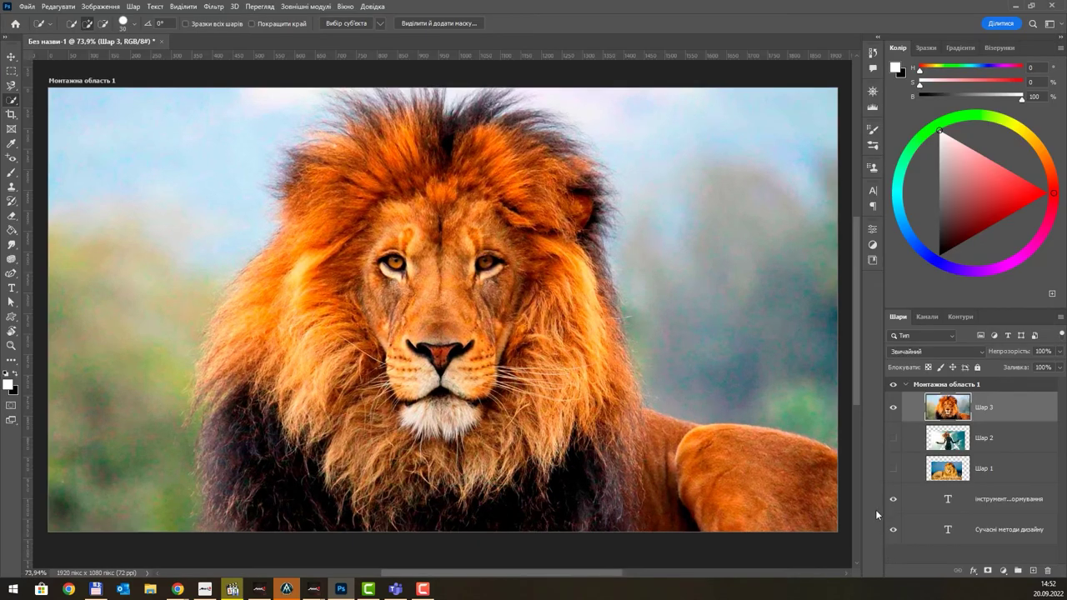
left_click(892, 407)
left_click(942, 437)
left_click(892, 438)
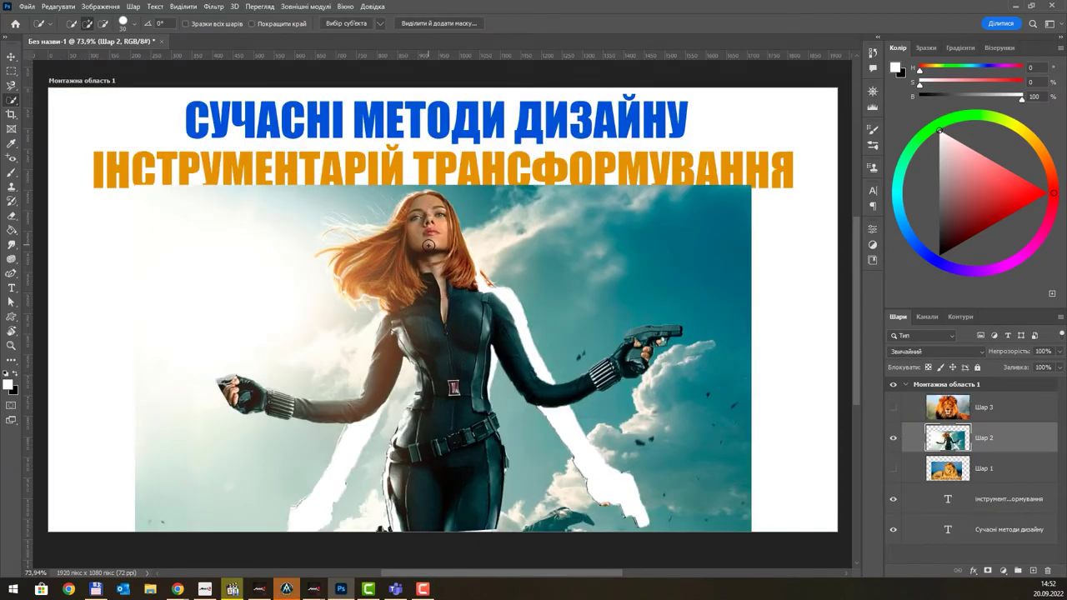
left_click(198, 9)
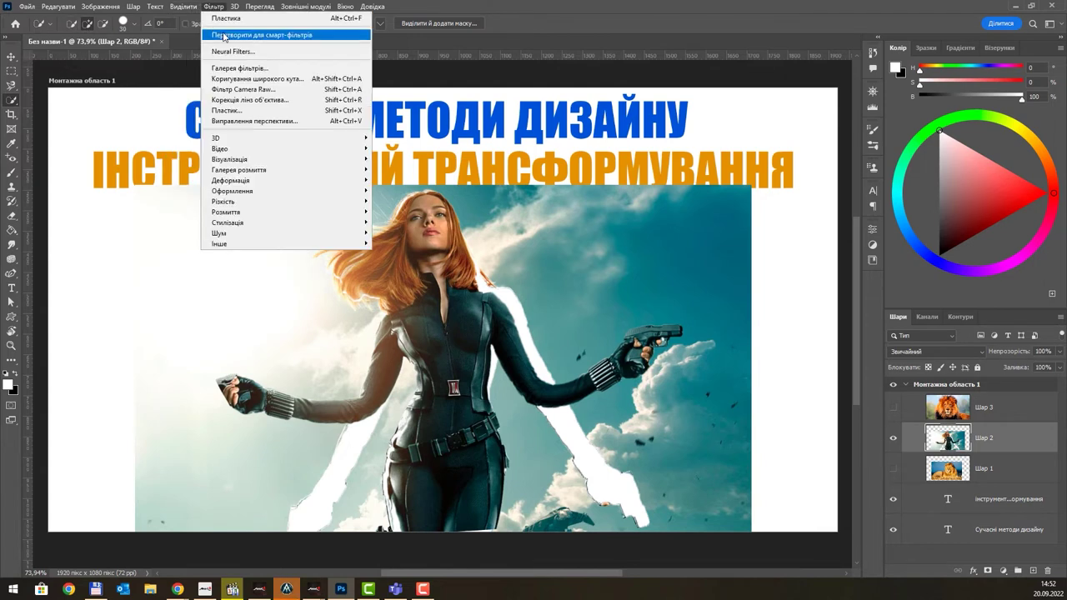
left_click(240, 117)
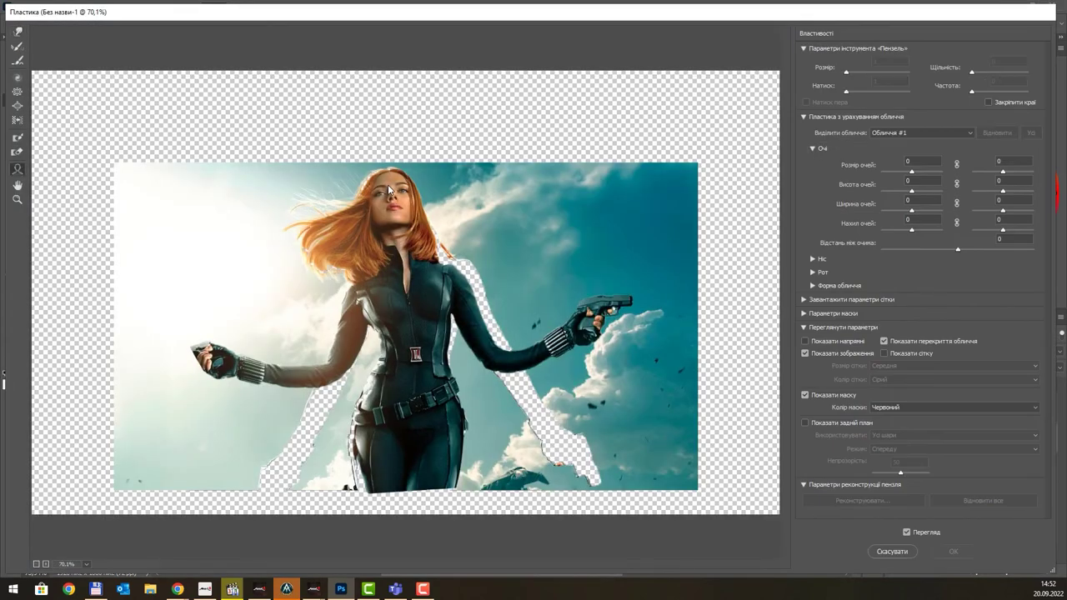
- Zoom in on the woman and drag on her face to enlarge the eyes and fill the lower lip to 48
scroll(390, 203, "up", 2)
scroll(396, 195, "up", 2)
scroll(404, 187, "up", 2)
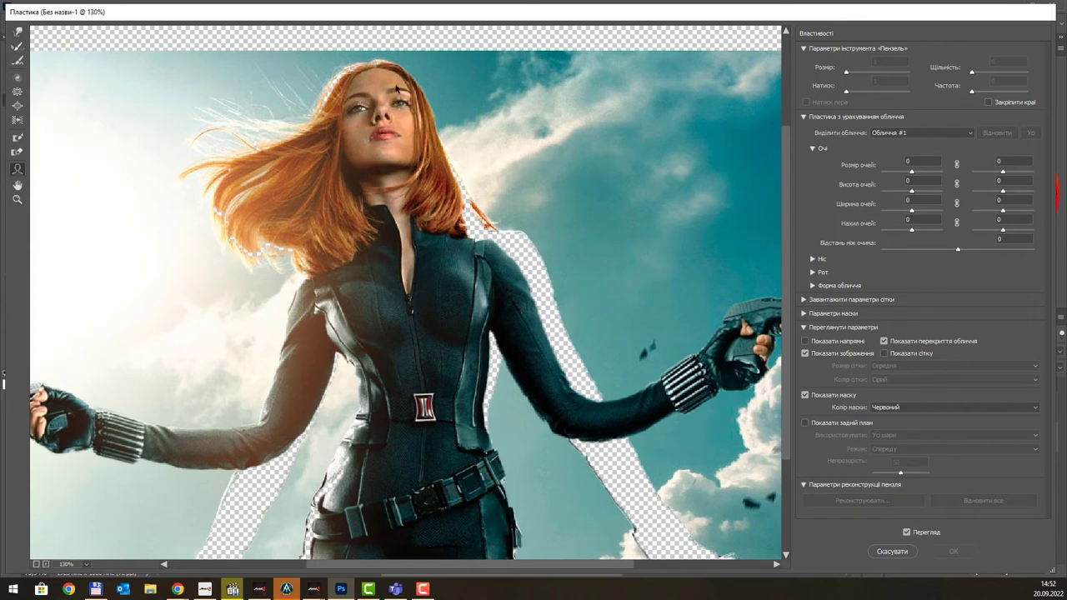
mouse_move(388, 194)
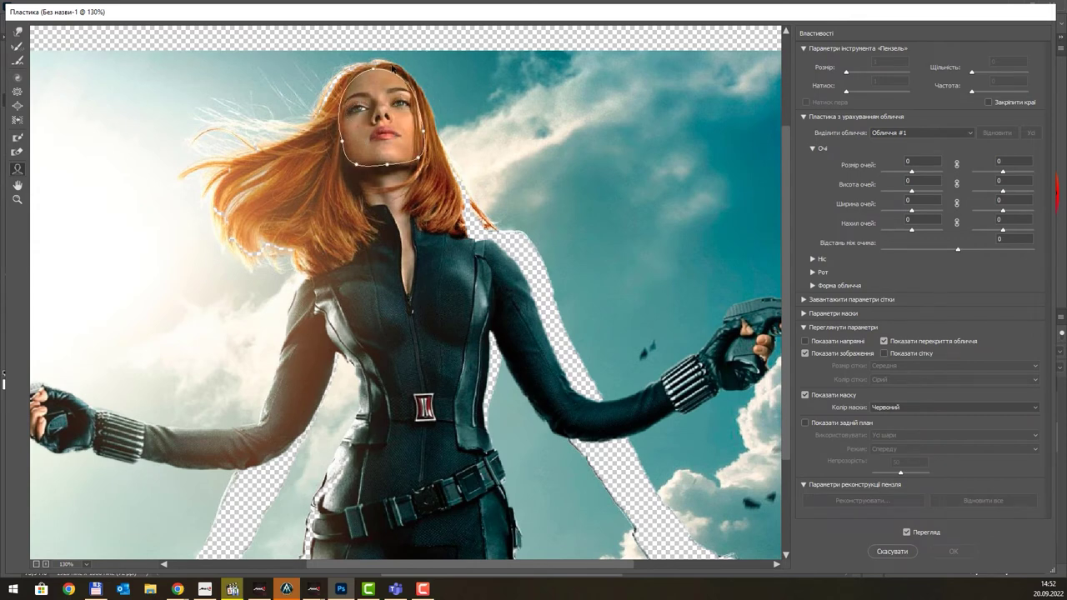
left_click_drag(484, 171, 482, 143)
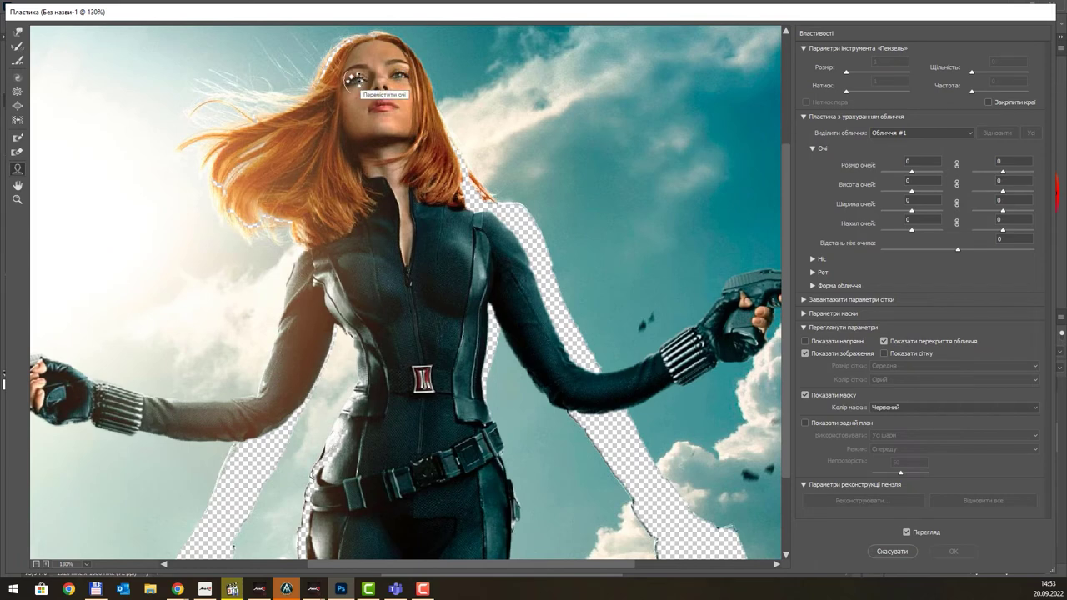
left_click_drag(354, 80, 357, 78)
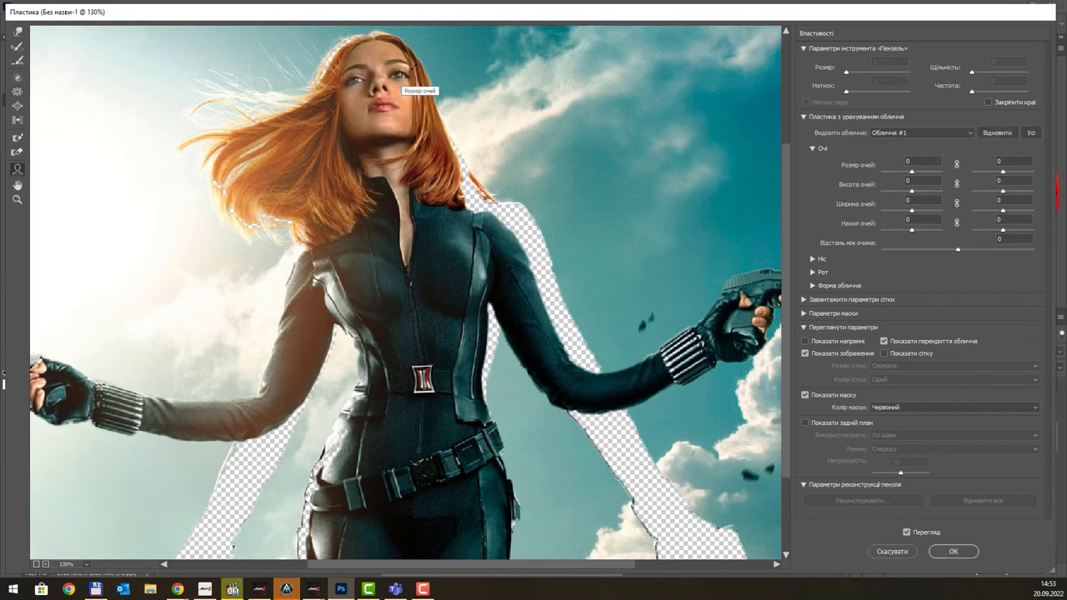
left_click_drag(407, 85, 442, 82)
left_click_drag(395, 111, 396, 103)
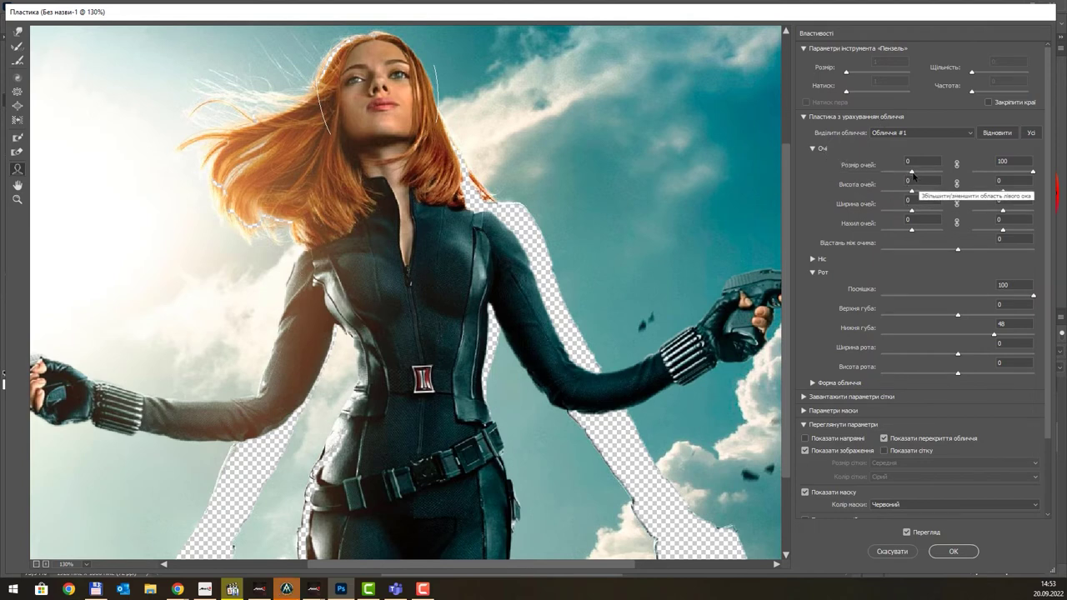
- Set the left eye's Eye Size and Eye Height sliders to 100
mouse_move(912, 171)
left_mouse_down()
mouse_move(871, 173)
mouse_move(956, 177)
left_mouse_up()
left_click_drag(1032, 173, 1052, 175)
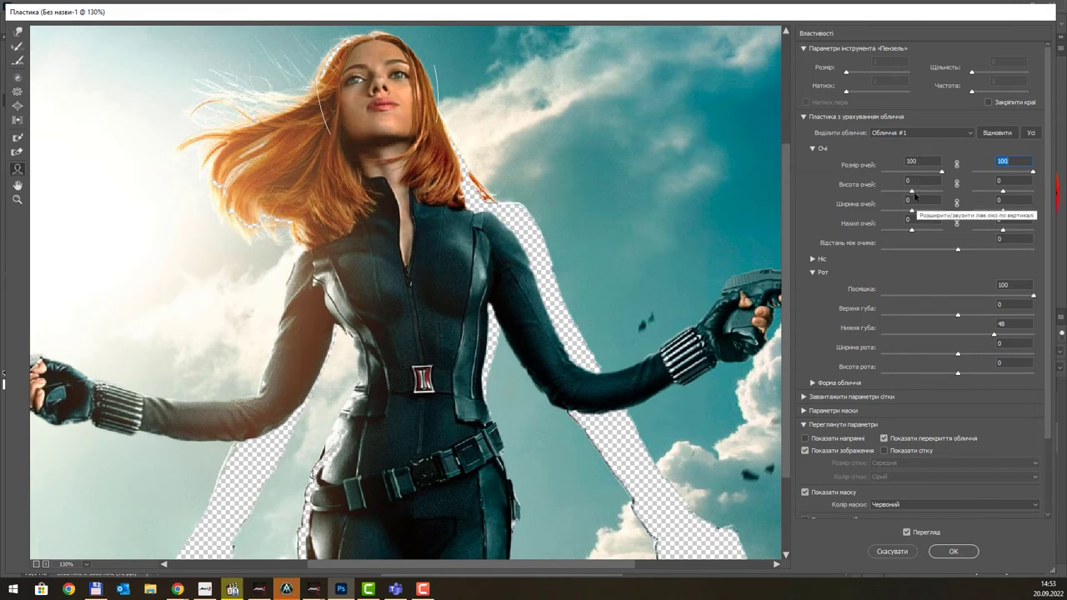
left_click(915, 199)
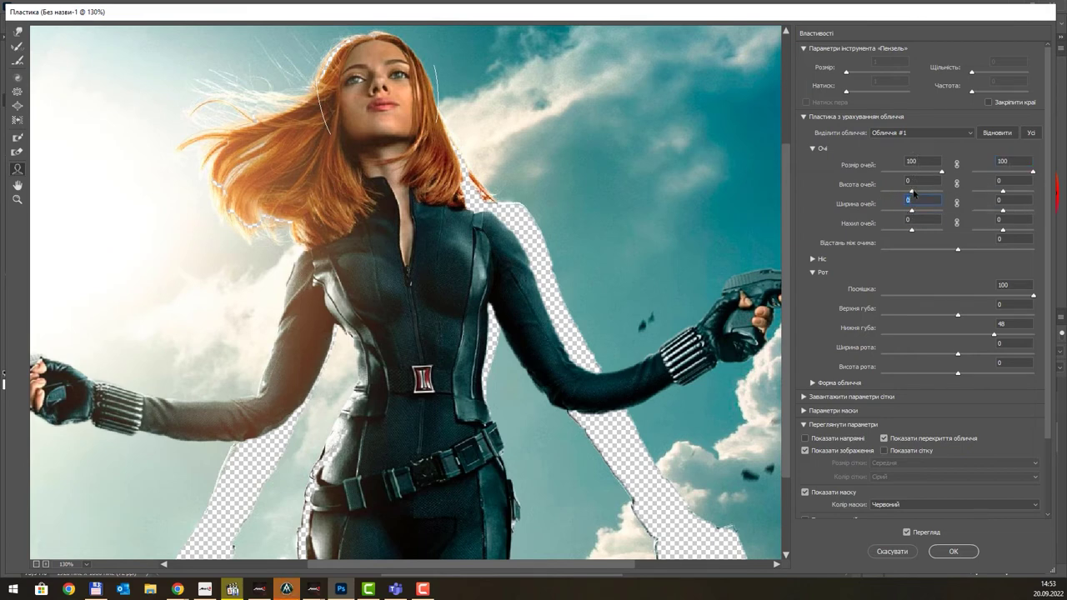
left_click_drag(910, 192, 974, 198)
left_click(1000, 199)
- Set right Eye Height to 100 and left Eye Tilt to 100
left_click_drag(1002, 191, 1045, 194)
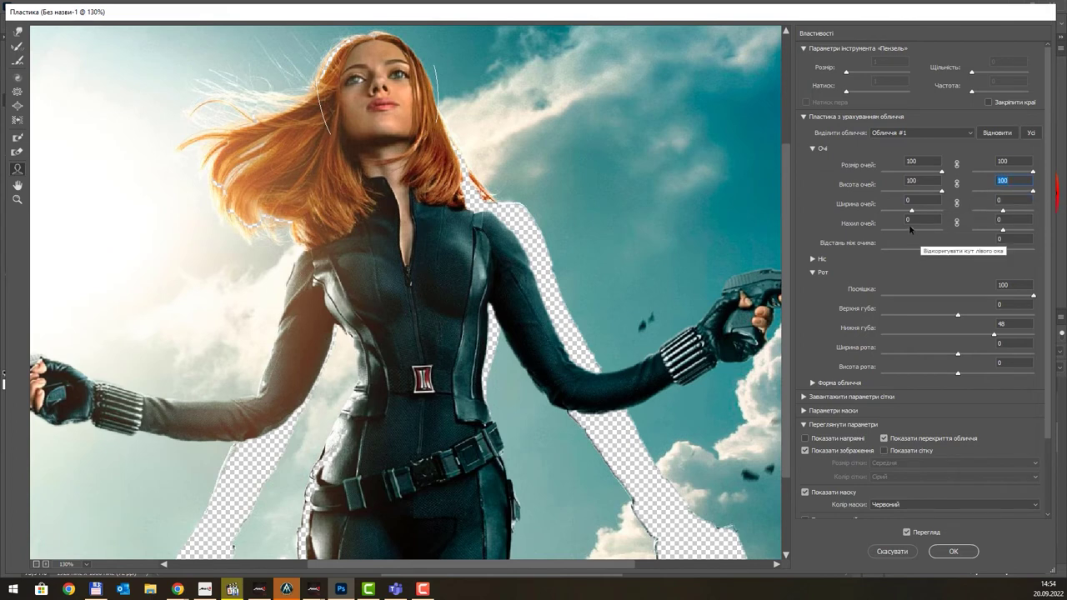
left_click_drag(912, 230, 881, 231)
type("100")
key("Return")
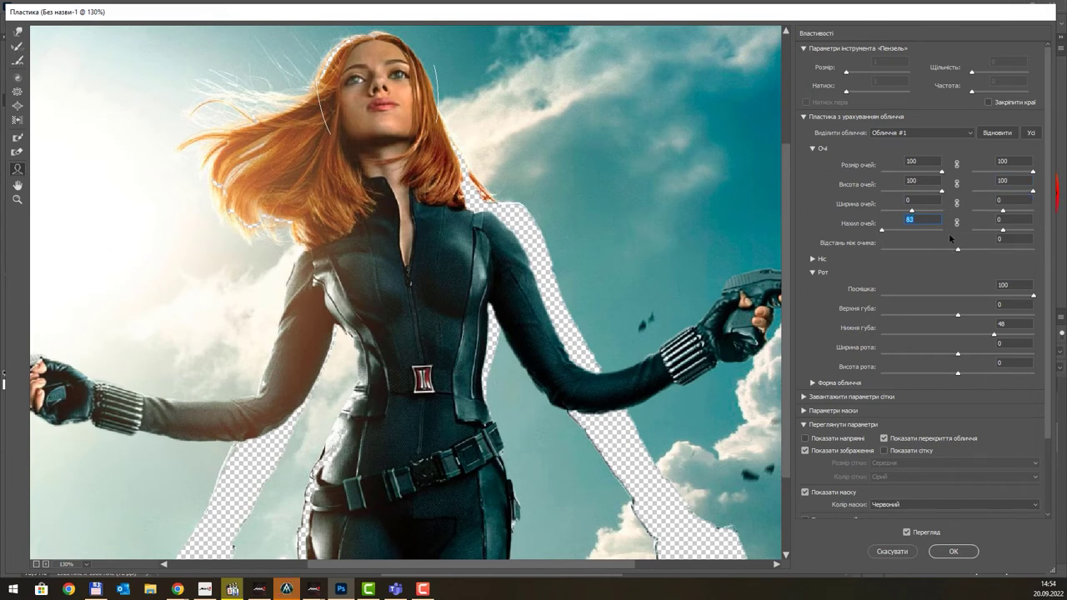
- Set Nose Height 7, Nose Width 100, Upper Lip 63 and Smile 100
left_click(814, 260)
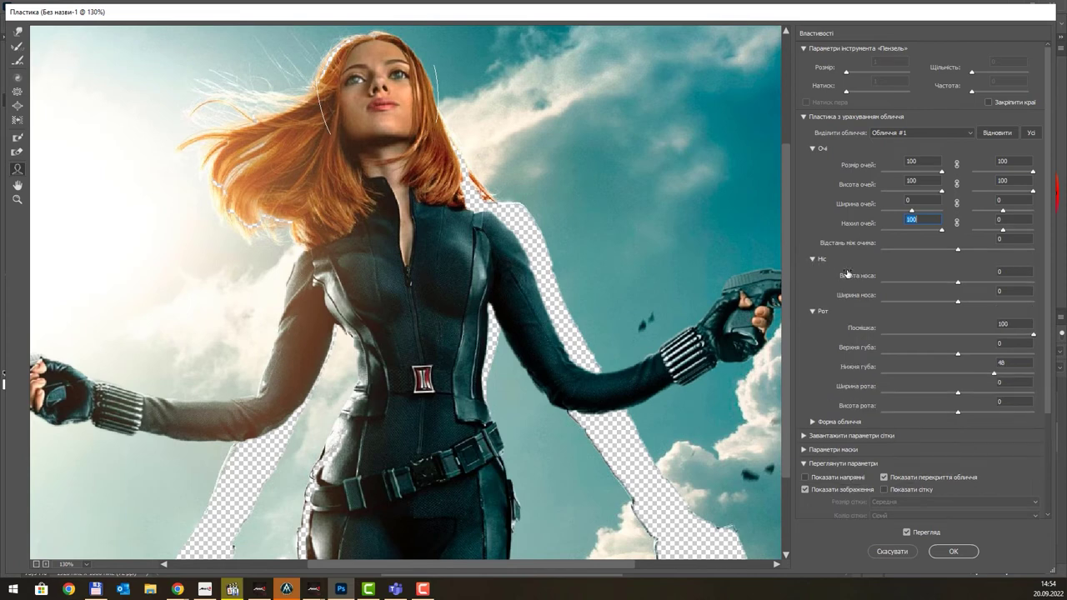
left_click_drag(958, 284, 897, 282)
mouse_move(957, 300)
left_mouse_down()
mouse_move(900, 300)
mouse_move(1047, 294)
left_mouse_up()
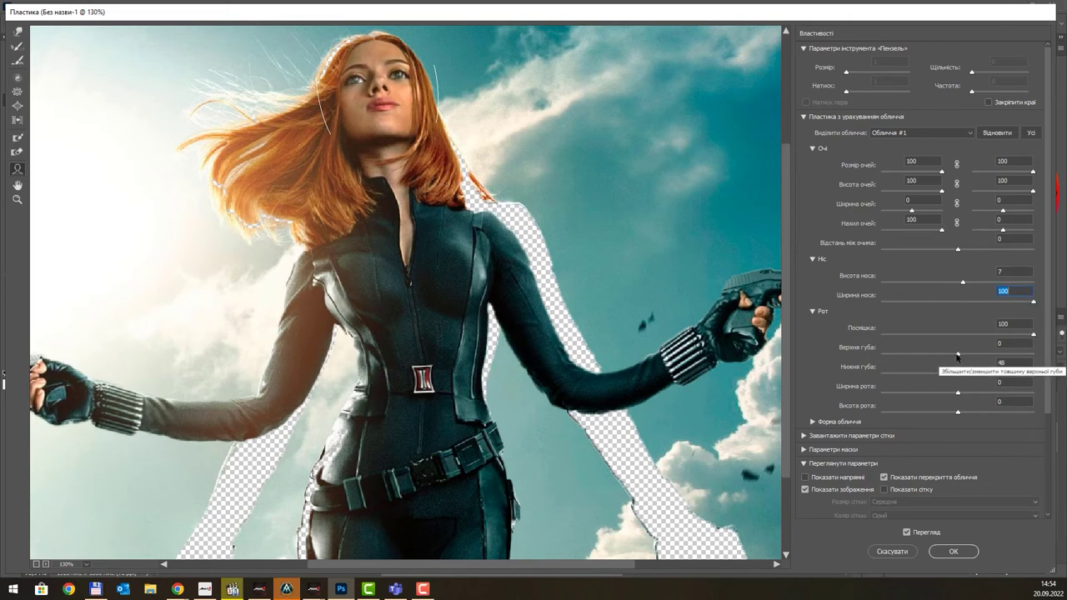
left_click_drag(957, 354, 908, 354)
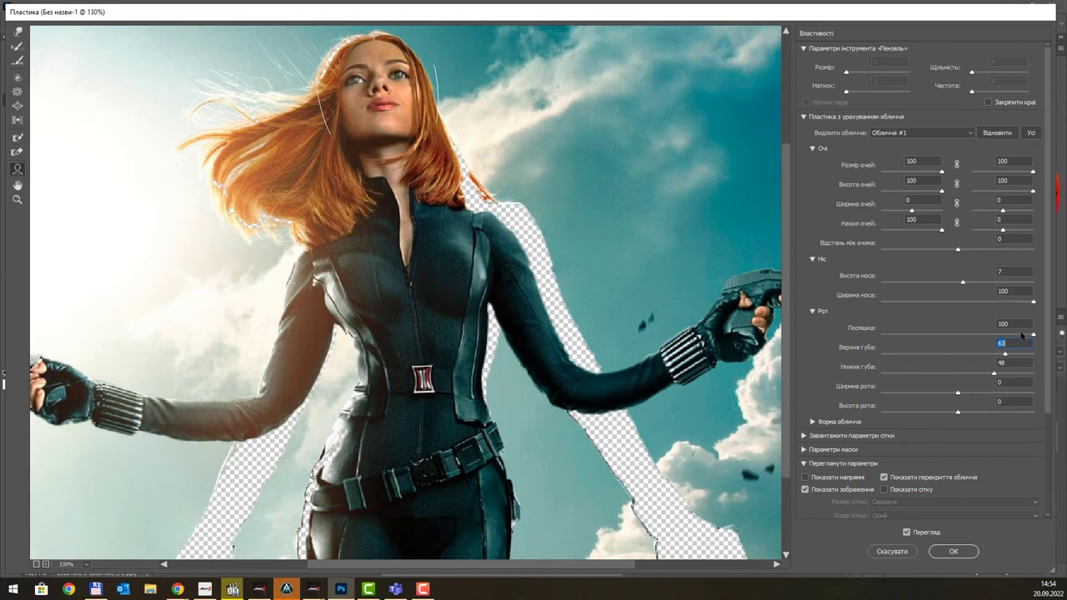
left_click_drag(1033, 334, 881, 336)
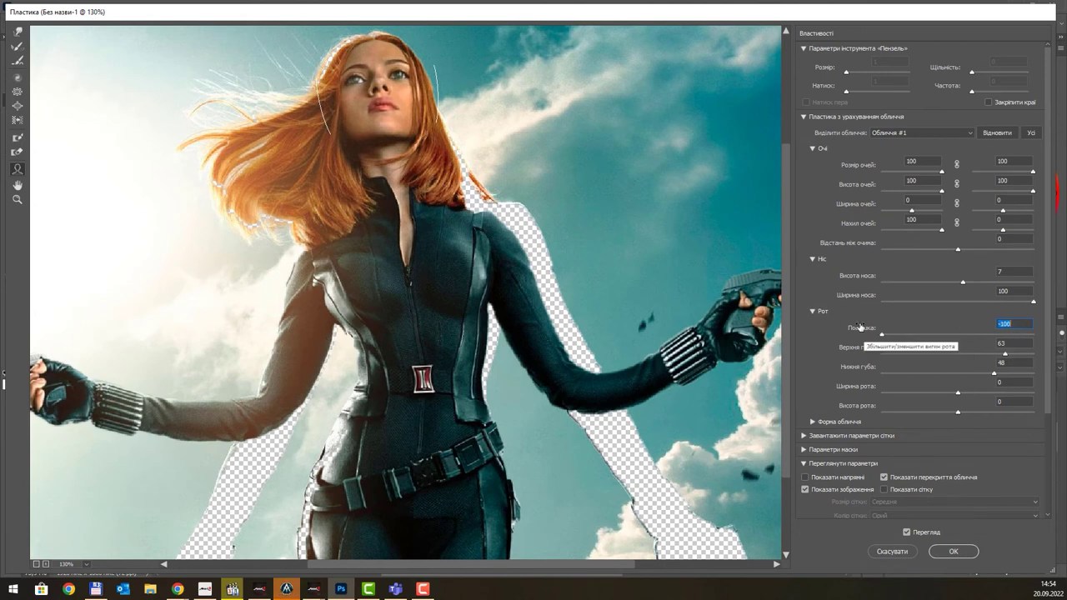
left_click_drag(860, 326, 928, 340)
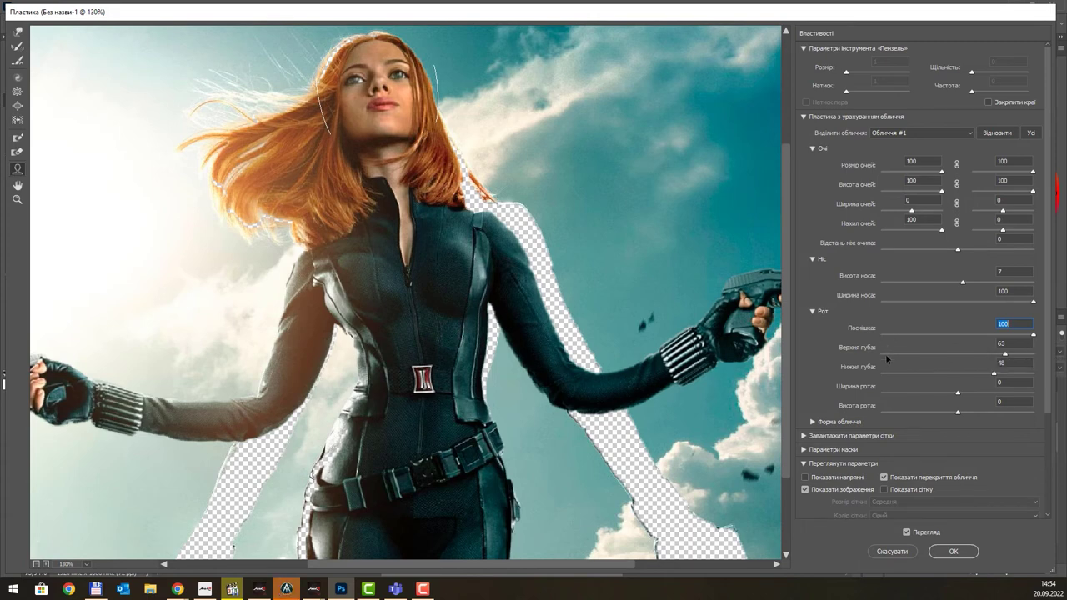
- Set Forehead 82, Chin Height -100, Jawline -73 and Face Width 74, then zoom out
left_click(815, 422)
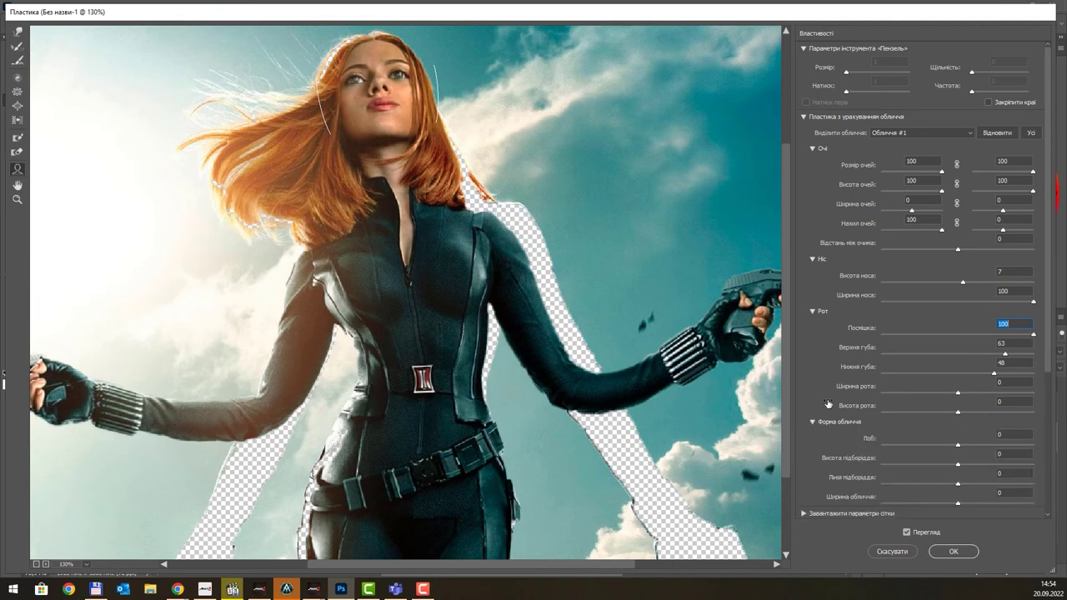
scroll(829, 400, "down", 3)
scroll(900, 375, "down", 1)
left_click(955, 337)
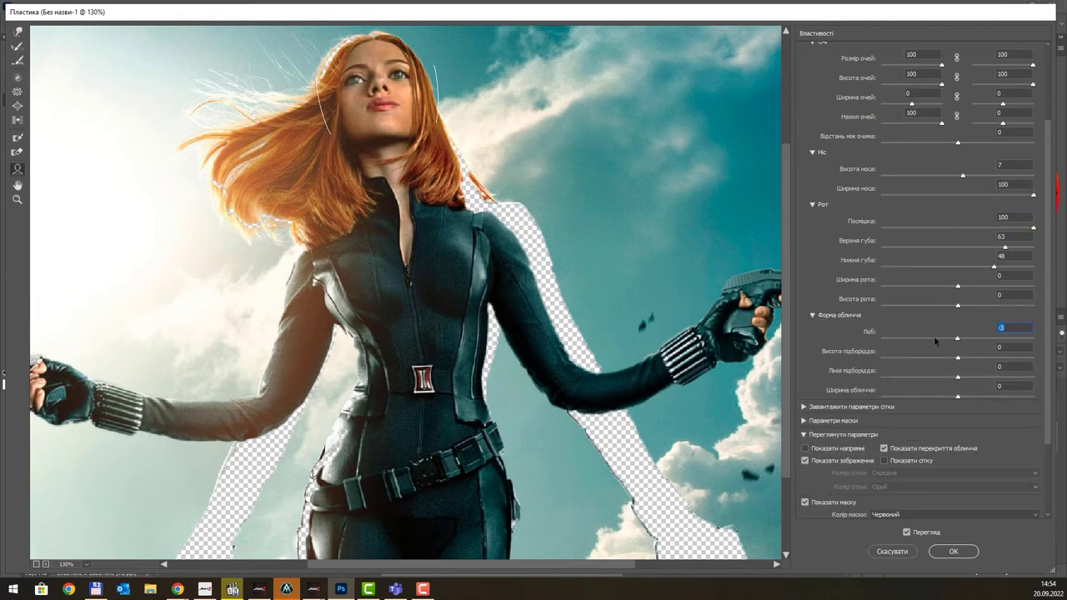
type("82")
key("Return")
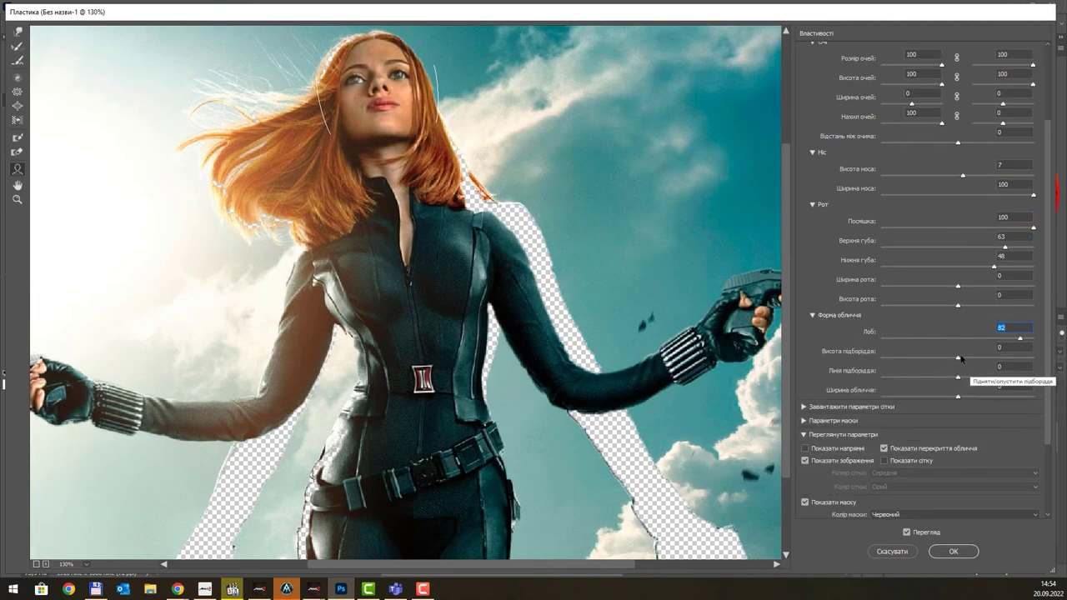
type("-75")
left_click_drag(957, 356, 882, 357)
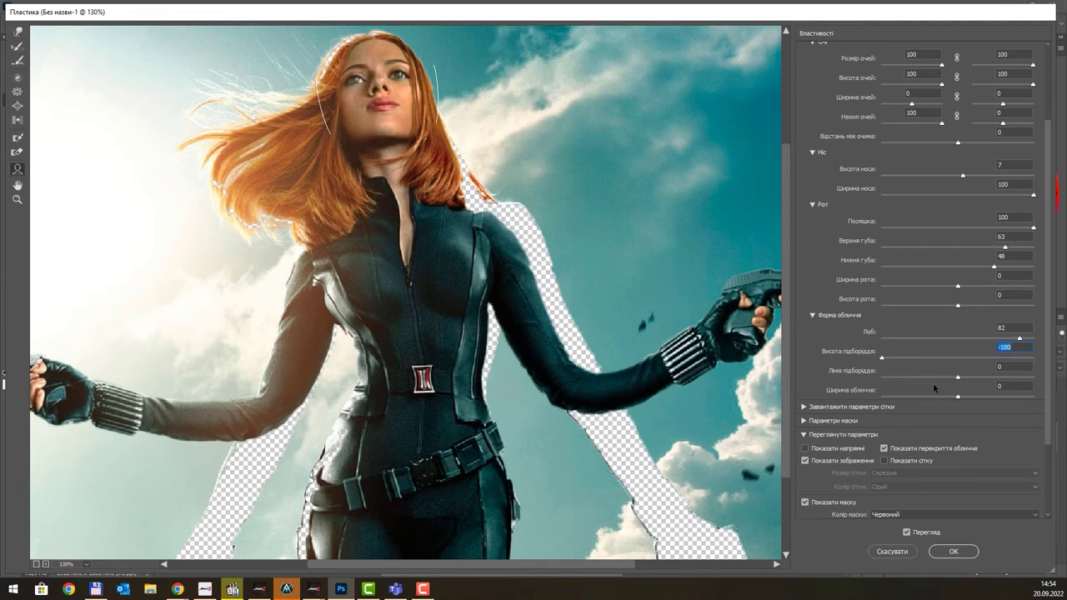
mouse_move(958, 376)
left_mouse_down()
mouse_move(1046, 376)
mouse_move(902, 376)
left_mouse_up()
mouse_move(957, 396)
left_mouse_down()
mouse_move(893, 397)
mouse_move(1012, 397)
left_mouse_up()
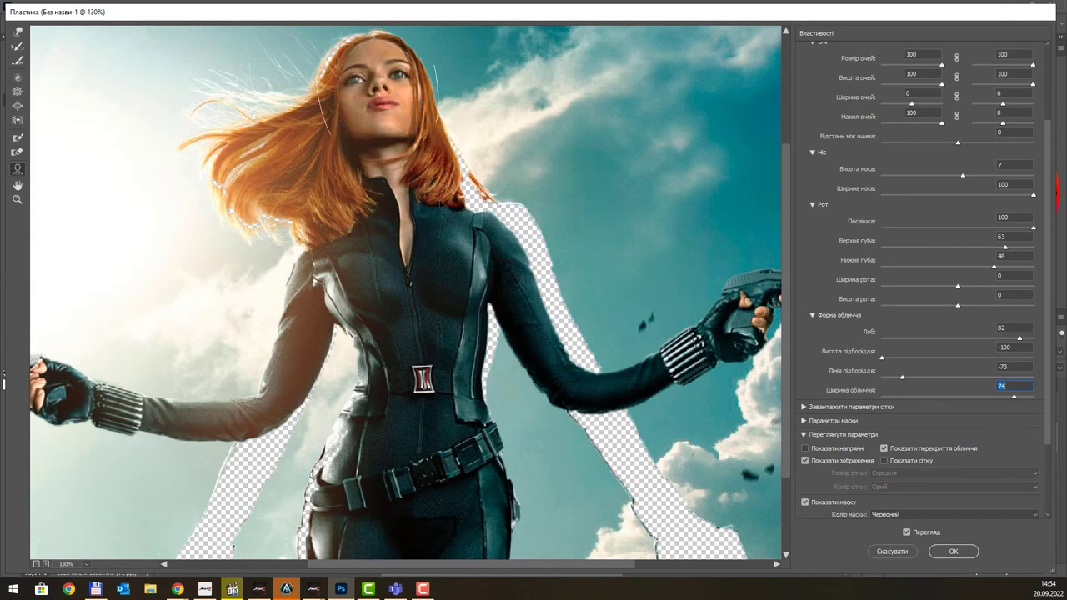
key("ctrl+minus")
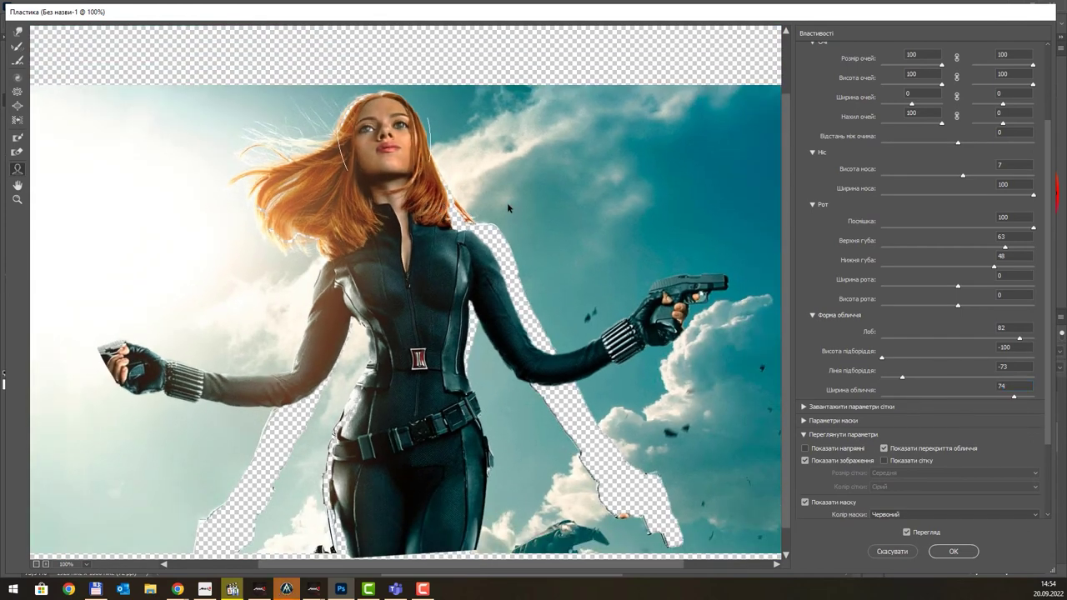
- Apply the Liquify face reshape, then reapply Liquify three more times for stronger exaggeration
left_click(952, 551)
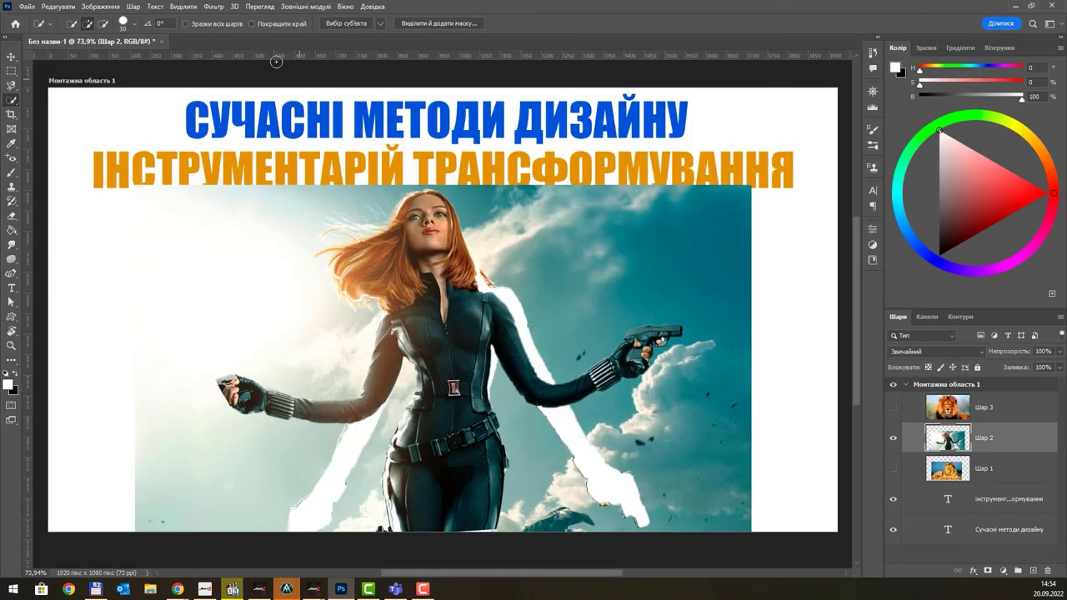
left_click(213, 7)
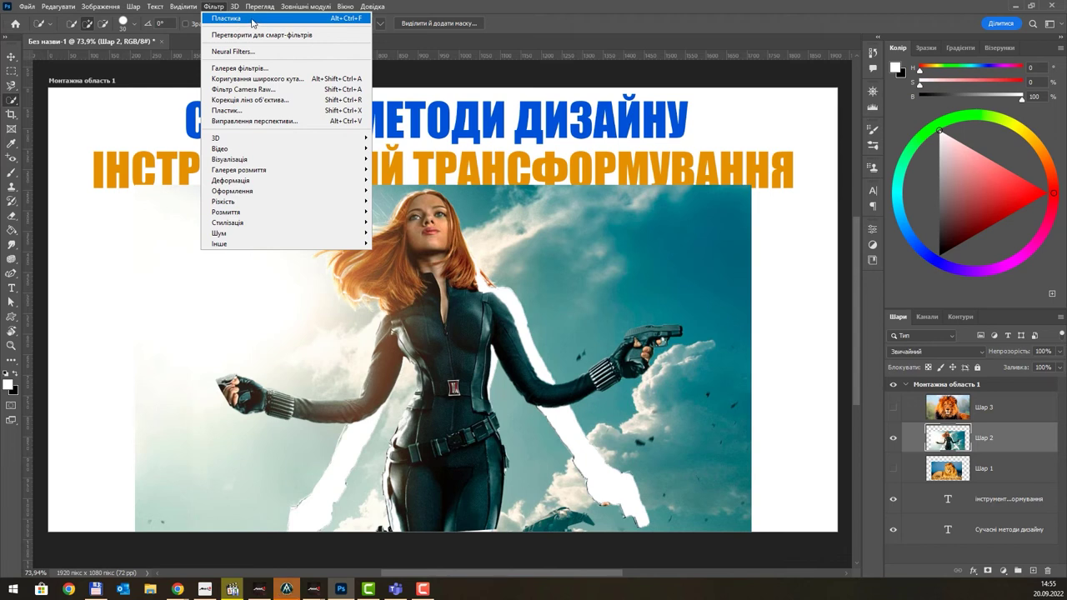
left_click(251, 20)
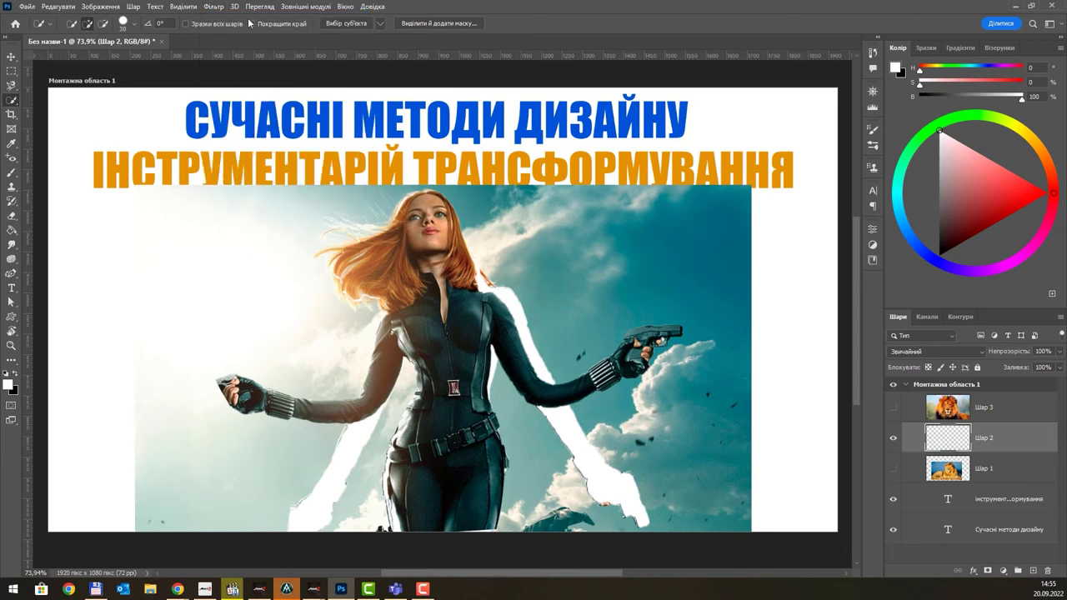
left_click(214, 6)
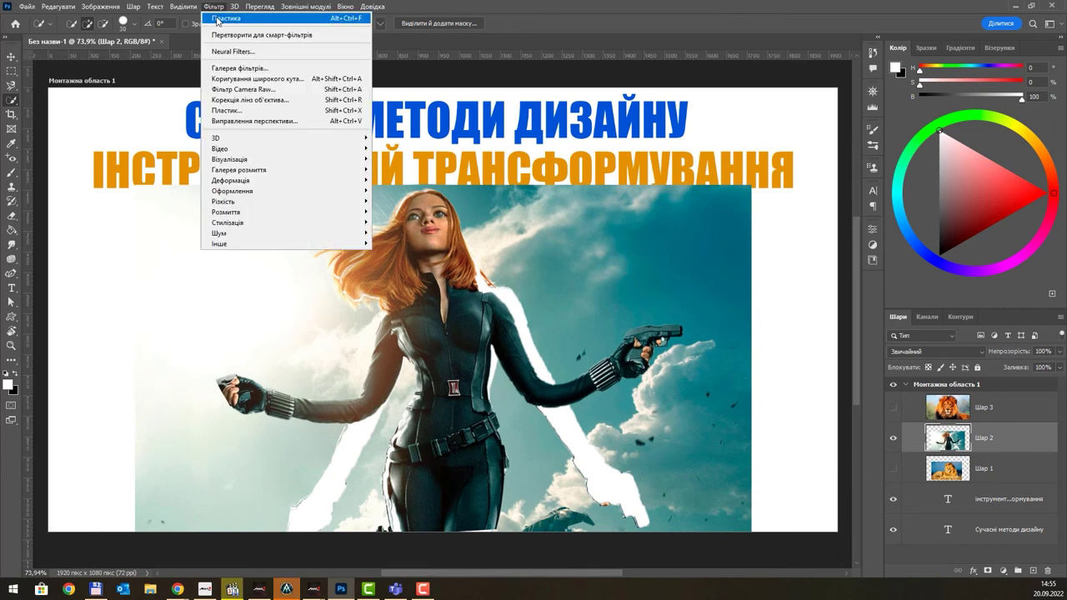
left_click(217, 20)
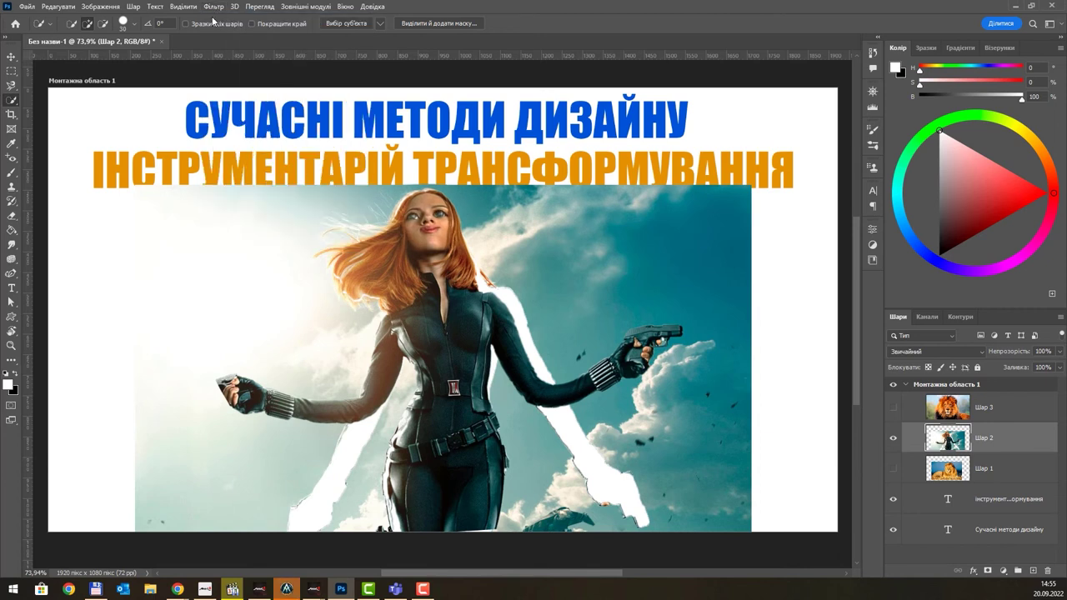
left_click(214, 7)
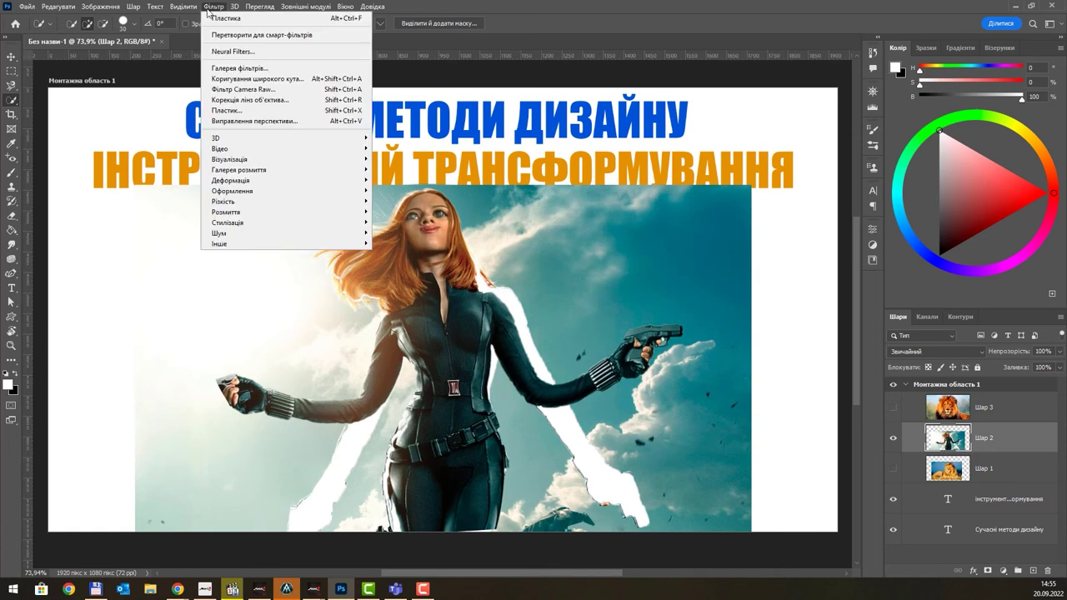
left_click(217, 20)
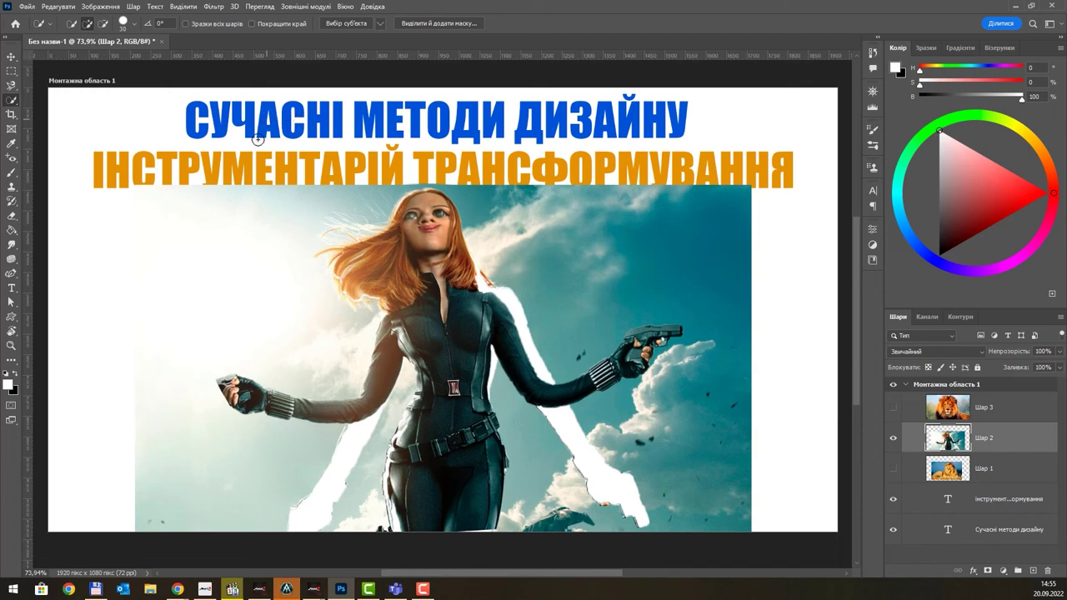
left_click(214, 7)
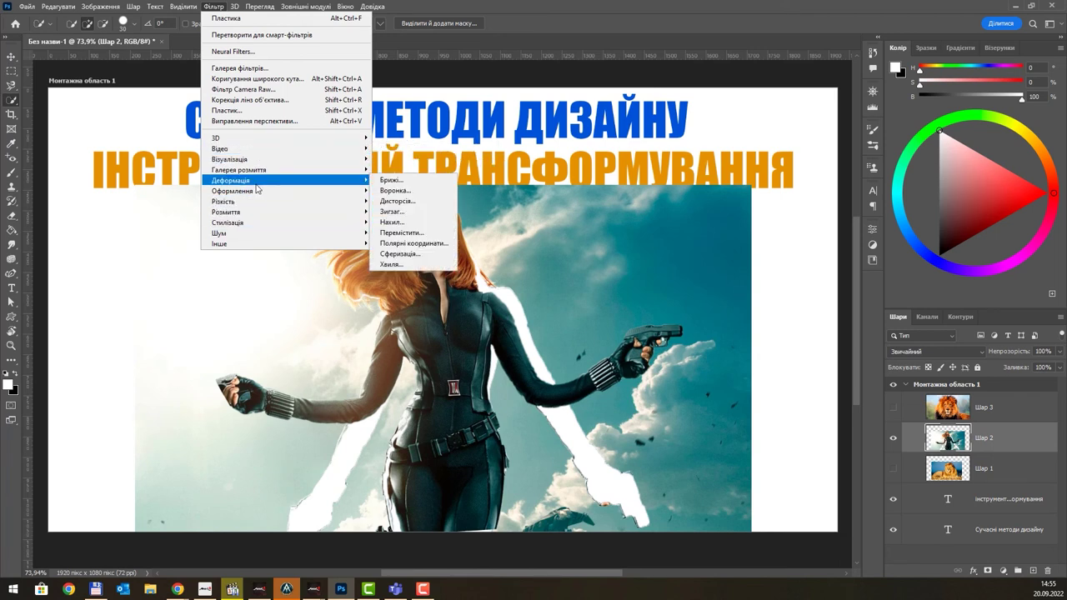
- Apply the Ripple filter to the woman's photo at 640% amount with Medium size
mouse_move(231, 180)
left_click(416, 187)
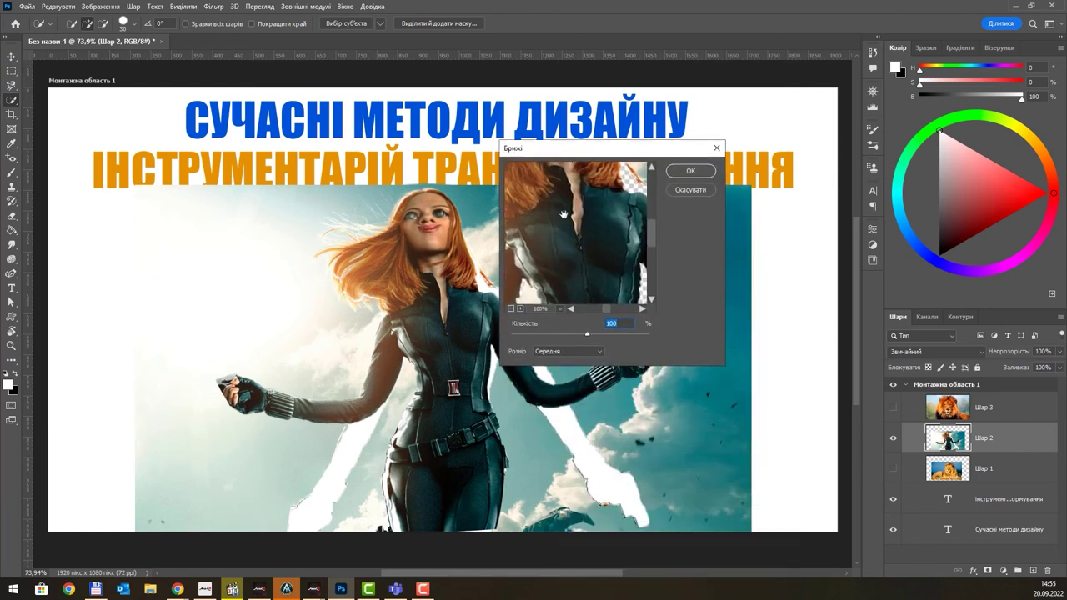
left_click_drag(587, 337, 623, 340)
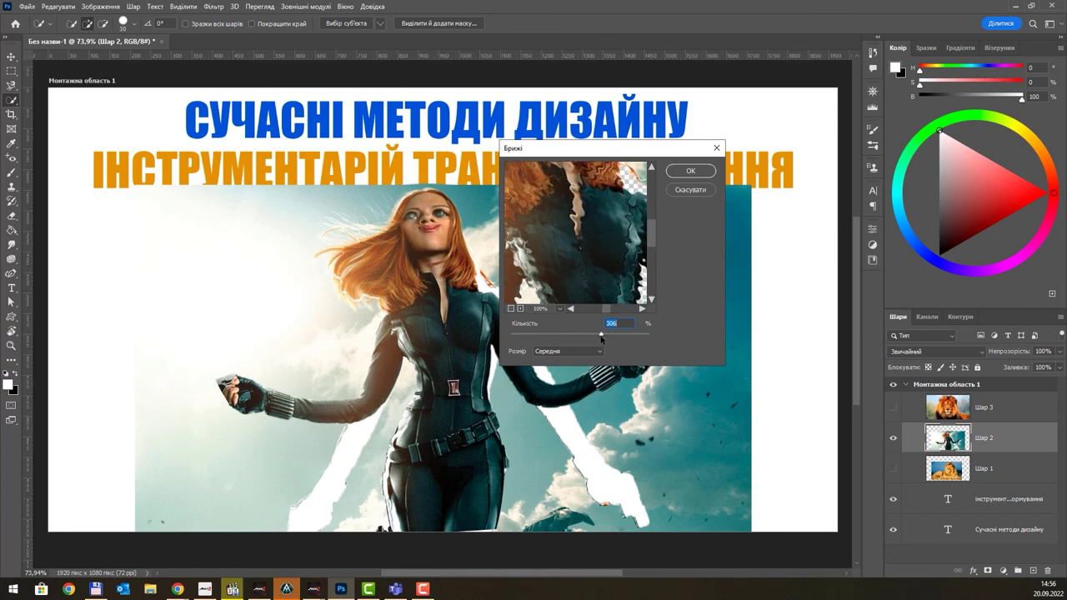
left_click(694, 175)
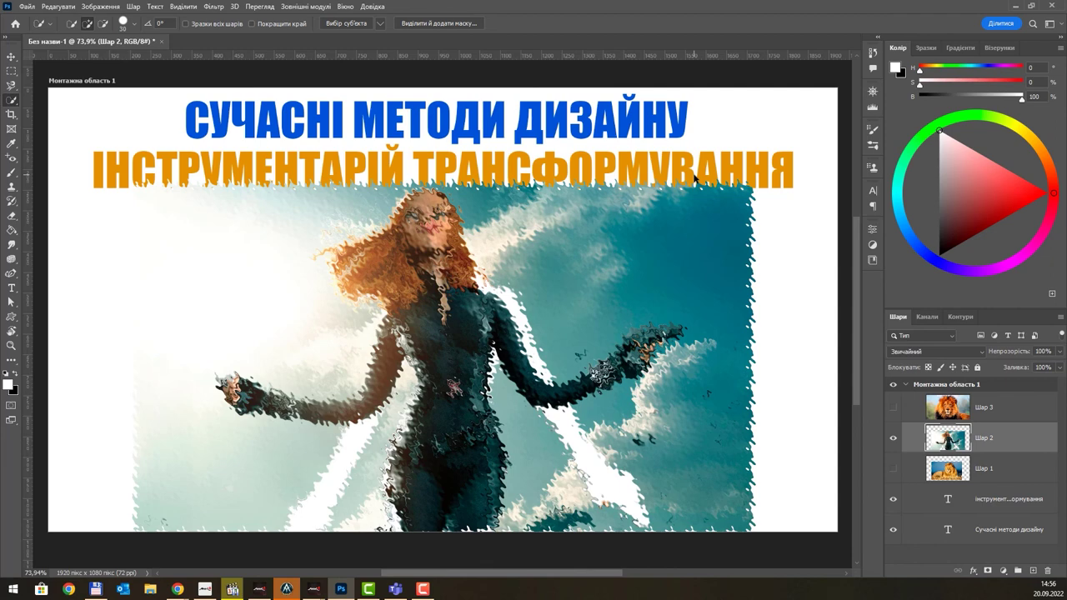
left_click(214, 7)
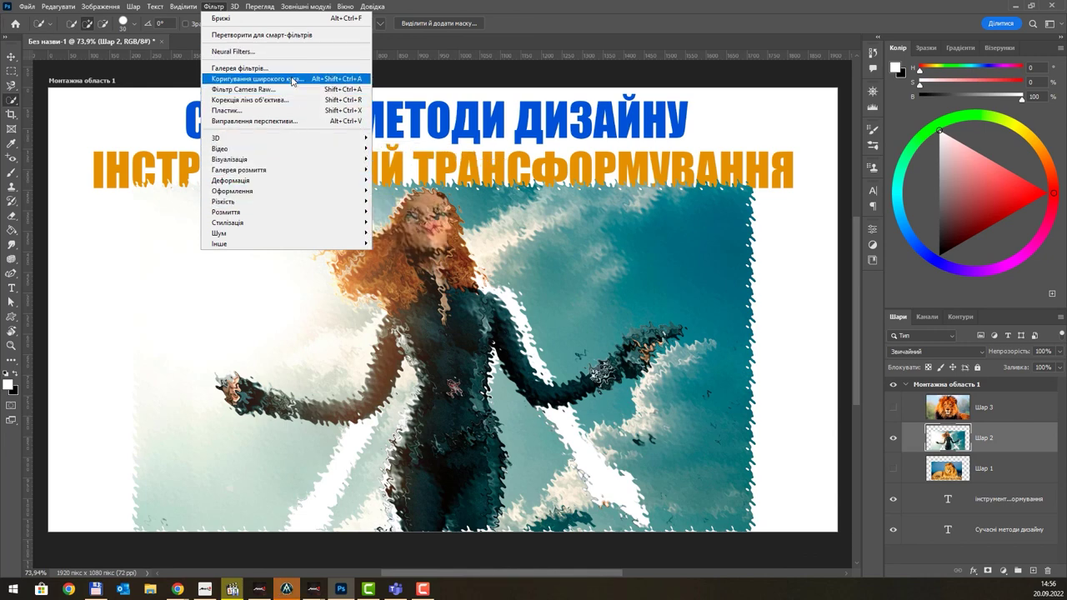
mouse_move(232, 190)
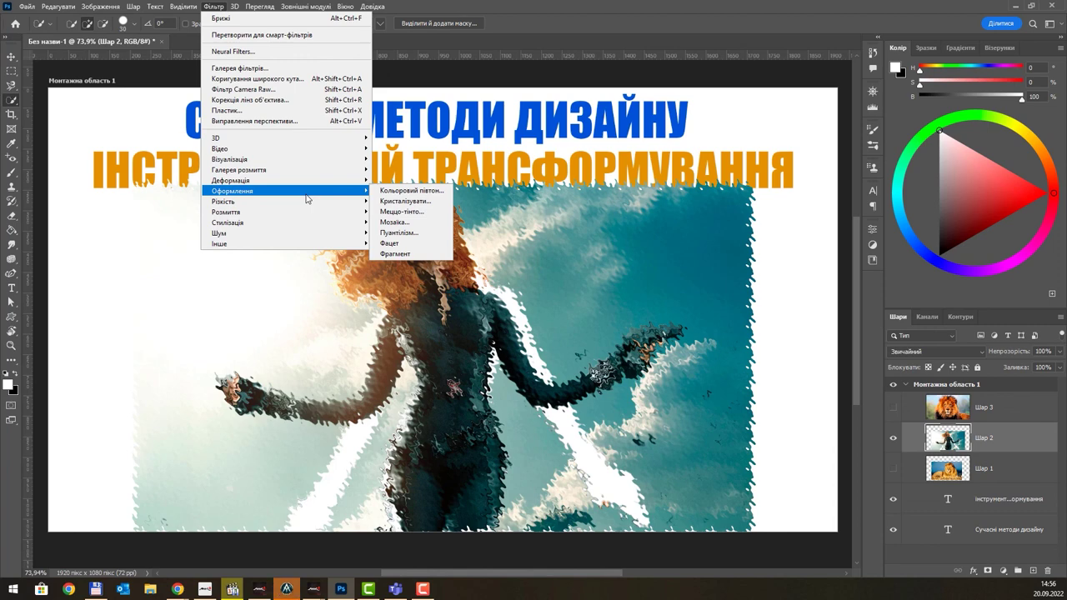
left_click(539, 22)
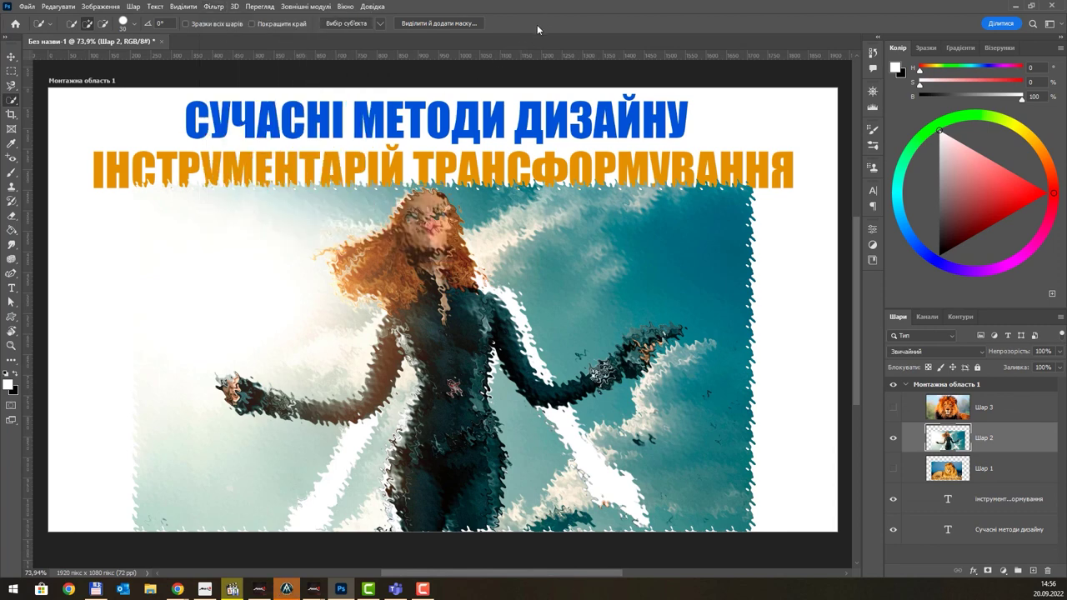